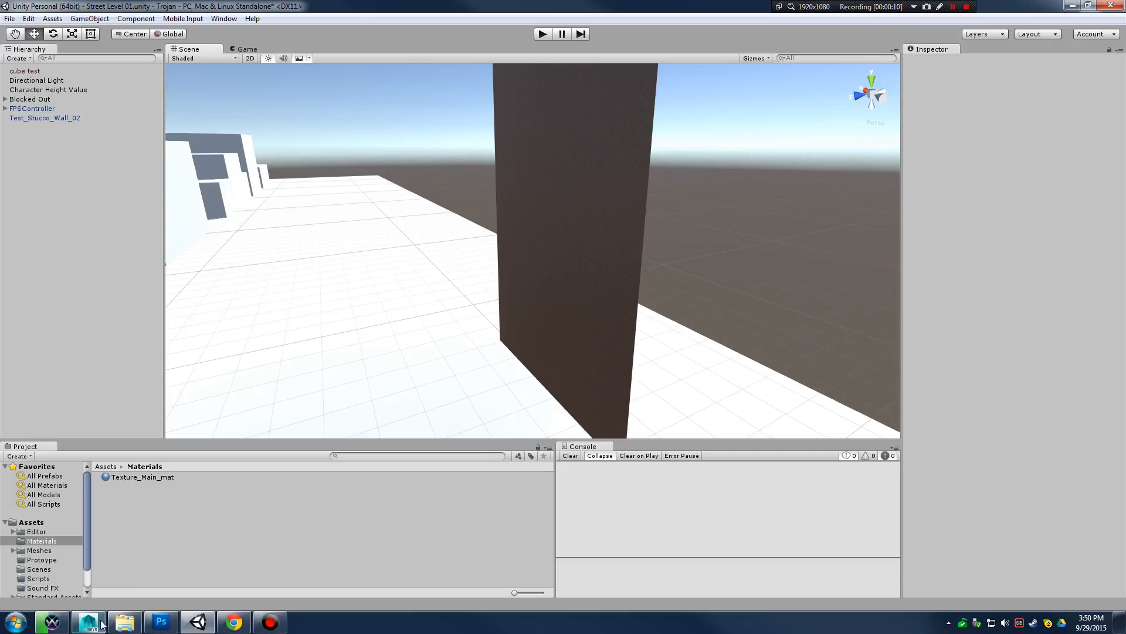
Delete the stucco wall from the scene and both Test_Stucco_Wall models from the Assets folder
{"action": "left_click", "coordinate": [590, 227]}
{"action": "key", "text": "Delete"}
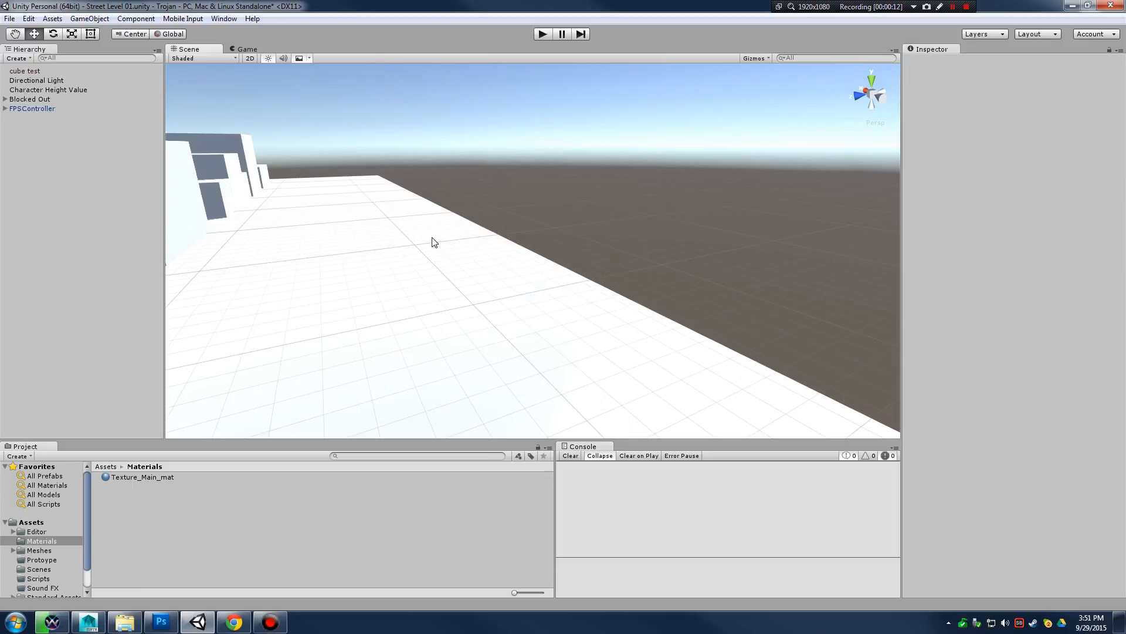
{"action": "left_click", "coordinate": [32, 522]}
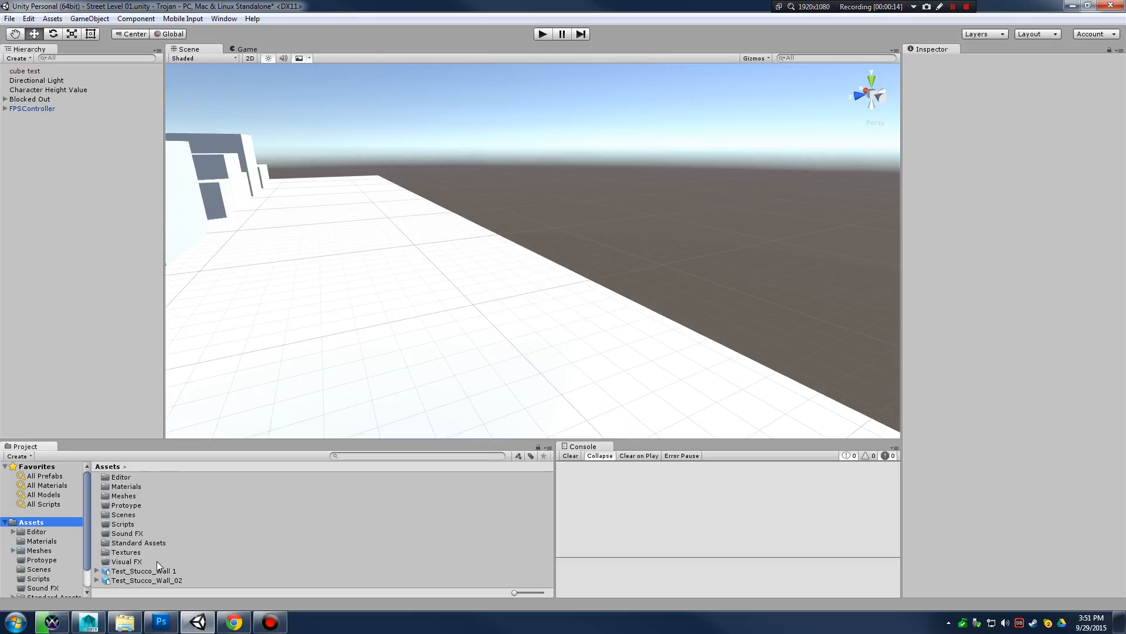
{"action": "left_click", "coordinate": [174, 572]}
{"action": "key", "text": "Delete"}
{"action": "left_click", "coordinate": [607, 333]}
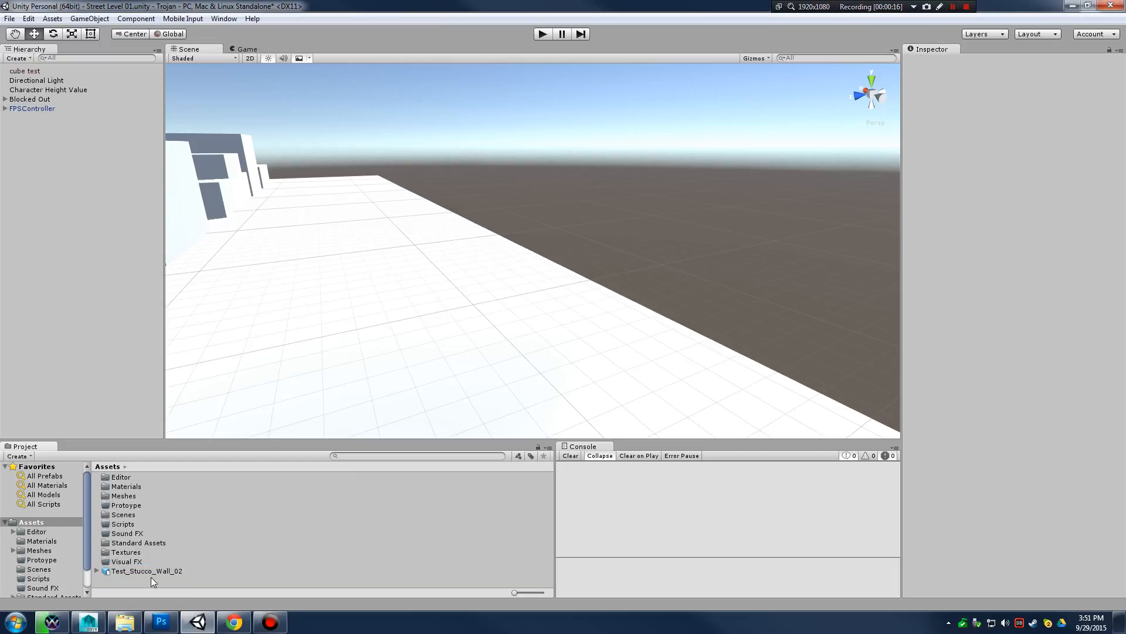
{"action": "left_click", "coordinate": [150, 569]}
{"action": "key", "text": "Delete"}
{"action": "left_click", "coordinate": [599, 333]}
Switch to Maya and minimize the UV Editor and Hypershade windows to expose the stucco wall
{"action": "left_click", "coordinate": [89, 622]}
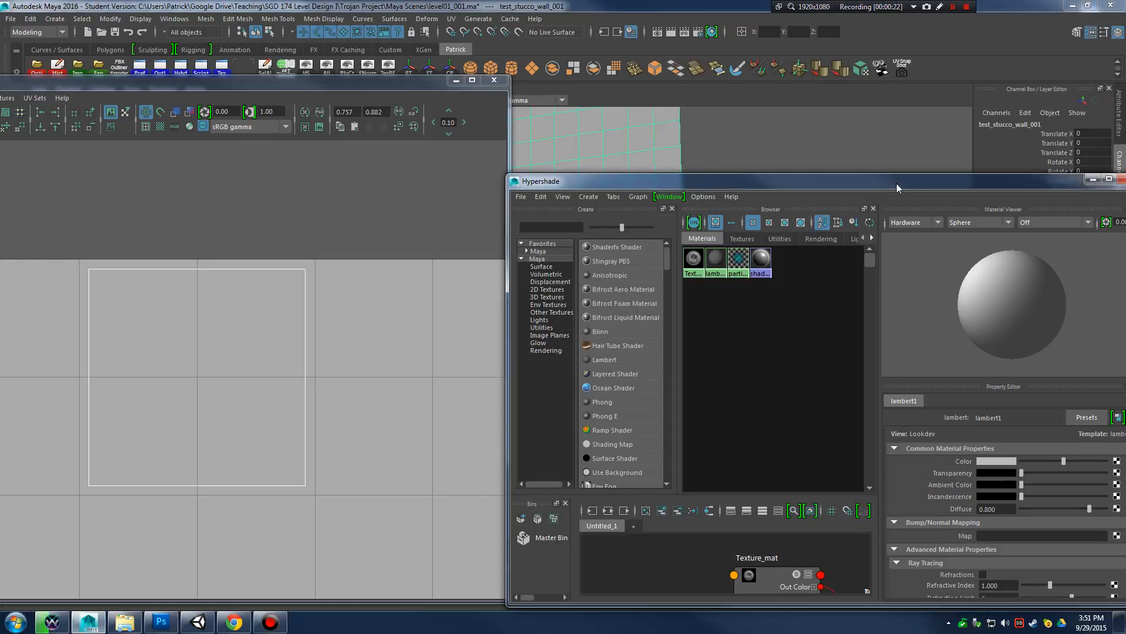
{"action": "left_click_drag", "start_coordinate": [896, 183], "coordinate": [893, 180]}
{"action": "left_click_drag", "start_coordinate": [415, 83], "coordinate": [821, 42]}
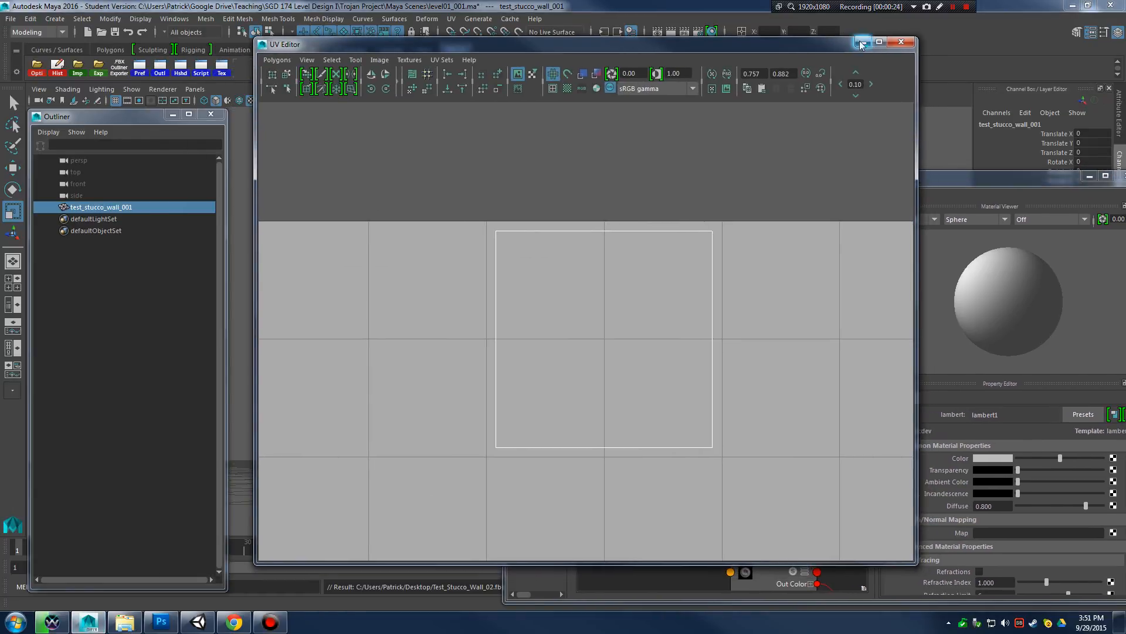
{"action": "left_click", "coordinate": [862, 42]}
{"action": "left_click_drag", "start_coordinate": [996, 182], "coordinate": [878, 133]}
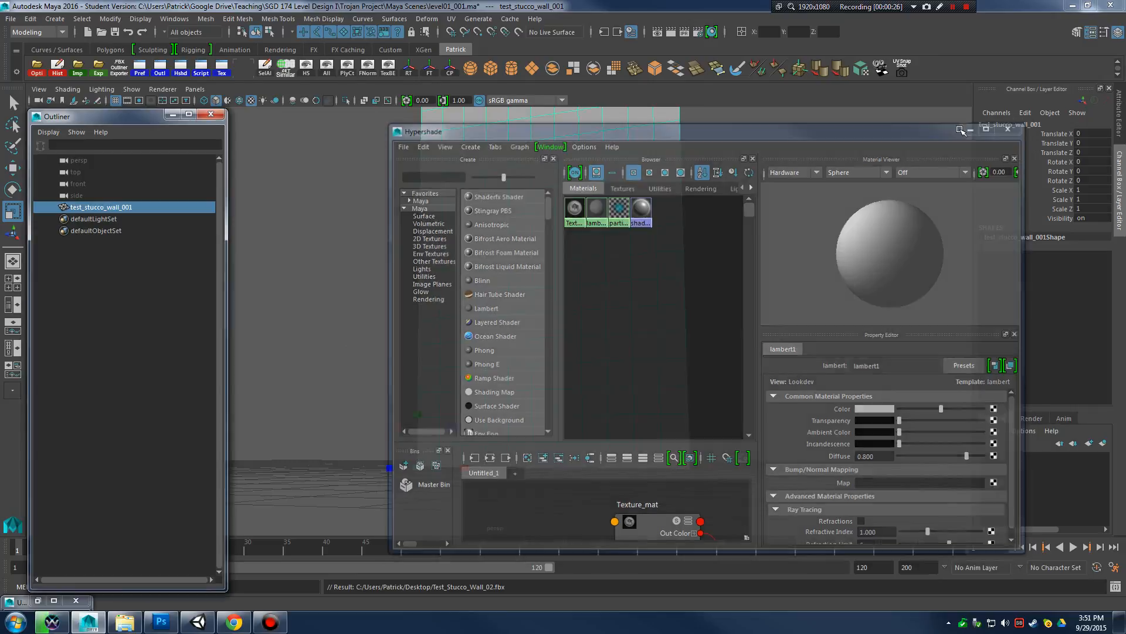
{"action": "left_click", "coordinate": [972, 126]}
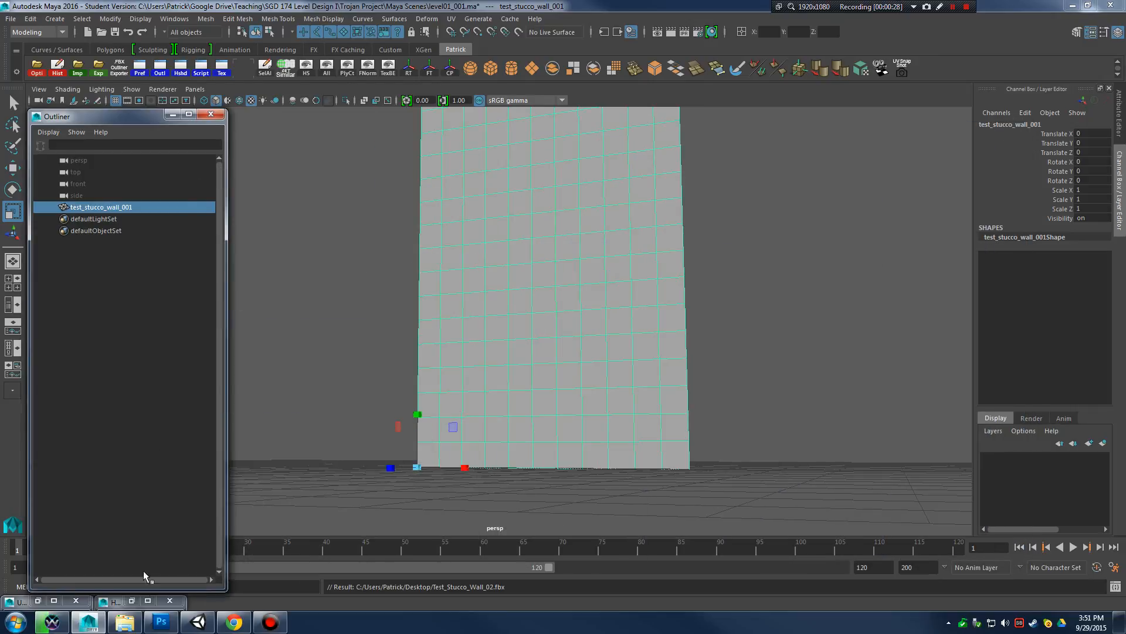
Assign Texture_mat from the Hypershade to test_stucco_wall_001
{"action": "left_click", "coordinate": [148, 600]}
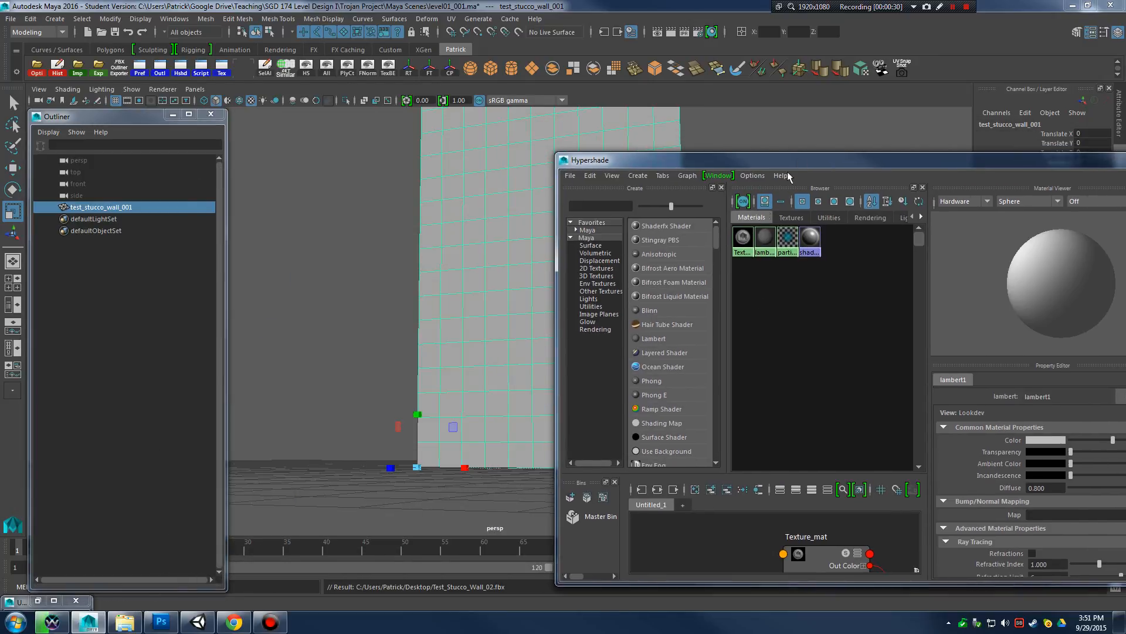
{"action": "left_click_drag", "start_coordinate": [742, 237], "coordinate": [717, 237]}
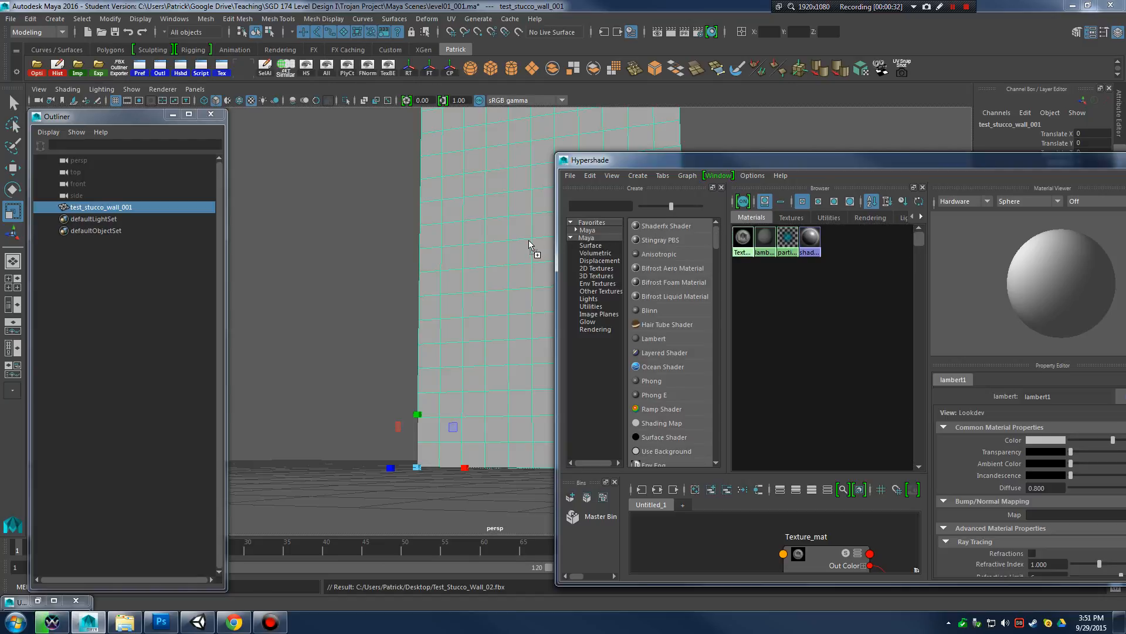
{"action": "left_click_drag", "start_coordinate": [505, 247], "coordinate": [506, 247]}
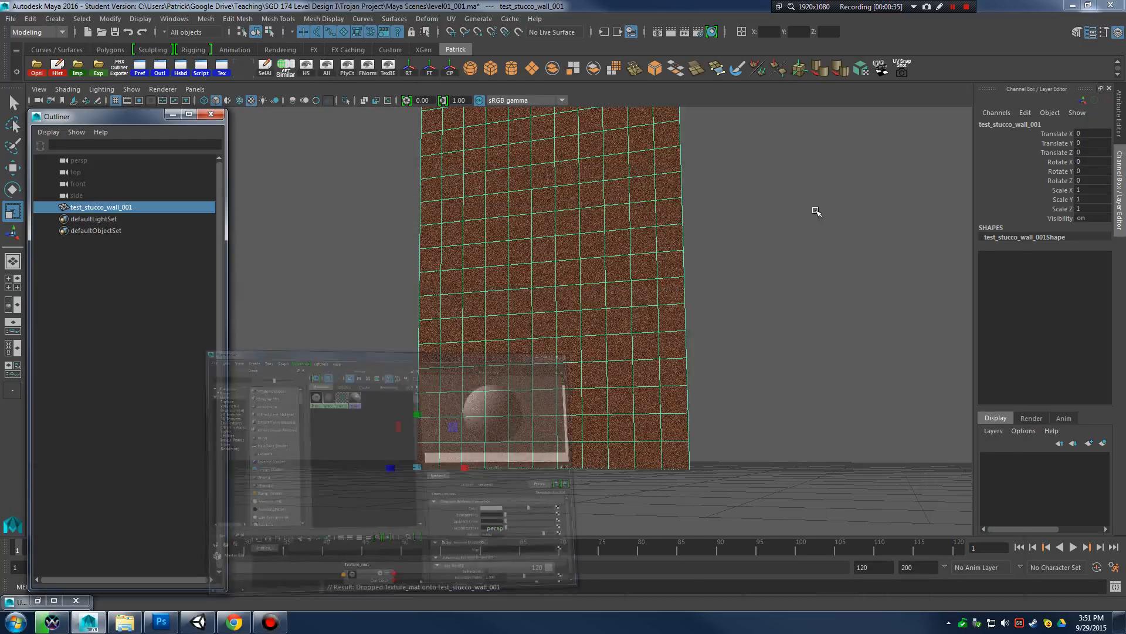
Minimize the Hypershade and duplicate test_stucco_wall_001 in place
{"action": "left_click_drag", "start_coordinate": [558, 277], "coordinate": [586, 334], "text": "alt"}
{"action": "middle_click_drag", "start_coordinate": [557, 347], "coordinate": [606, 340], "text": "alt"}
{"action": "left_click_drag", "start_coordinate": [606, 339], "coordinate": [599, 342], "text": "alt"}
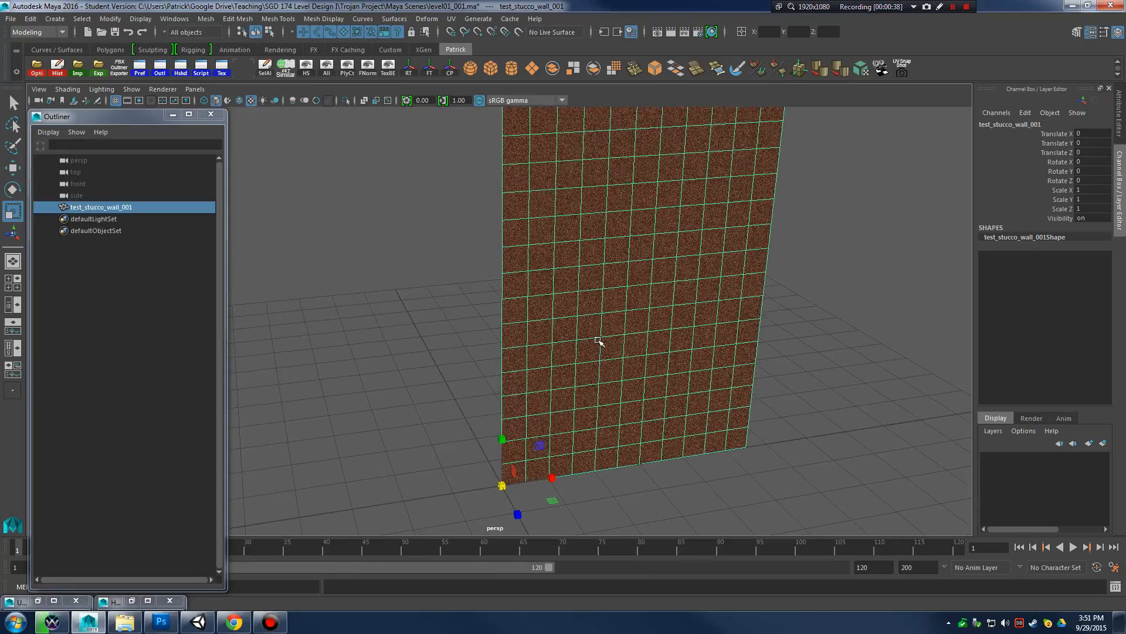
{"action": "middle_click_drag", "start_coordinate": [560, 345], "coordinate": [493, 389], "text": "alt"}
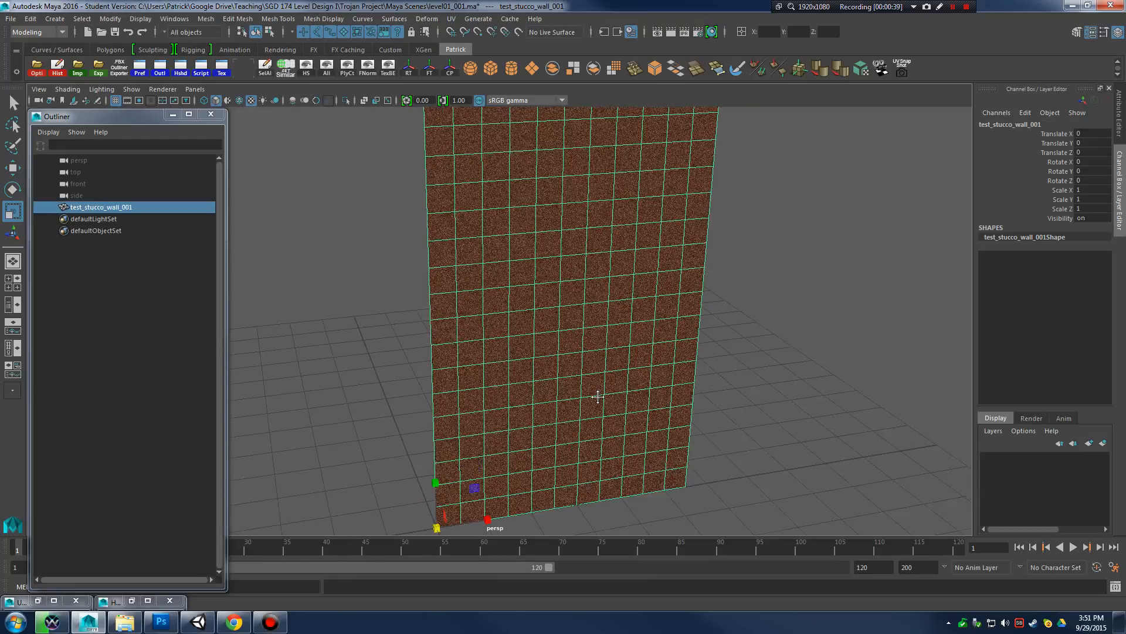
{"action": "left_click_drag", "start_coordinate": [598, 396], "coordinate": [609, 359], "text": "alt"}
{"action": "right_click_drag", "start_coordinate": [609, 359], "coordinate": [588, 373], "text": "alt"}
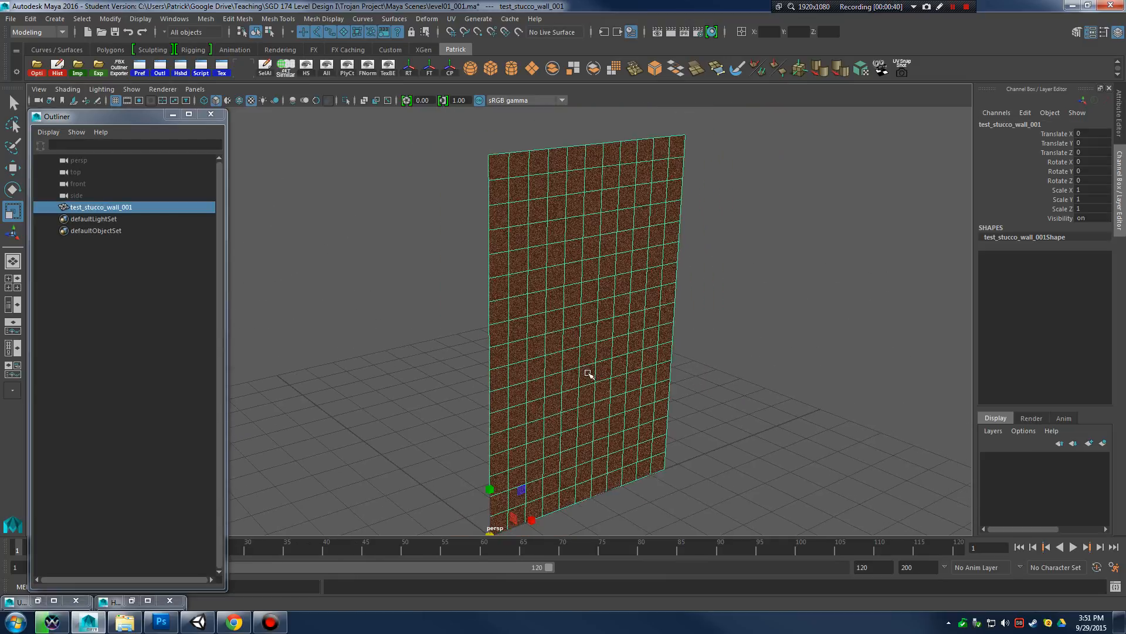
{"action": "left_click_drag", "start_coordinate": [604, 362], "coordinate": [572, 384], "text": "alt"}
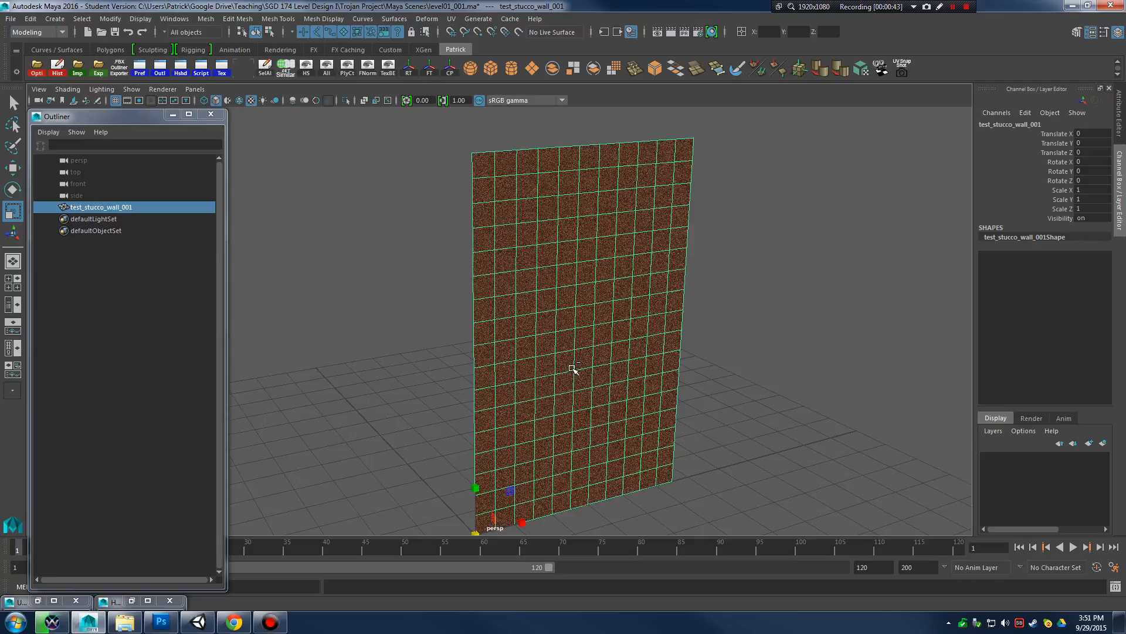
{"action": "key", "text": "ctrl+d"}
Move the duplicate wall along X to meet the original wall's side edge at Translate X 5.5
{"action": "middle_click_drag", "start_coordinate": [578, 394], "coordinate": [556, 360], "text": "alt"}
{"action": "key", "text": "w"}
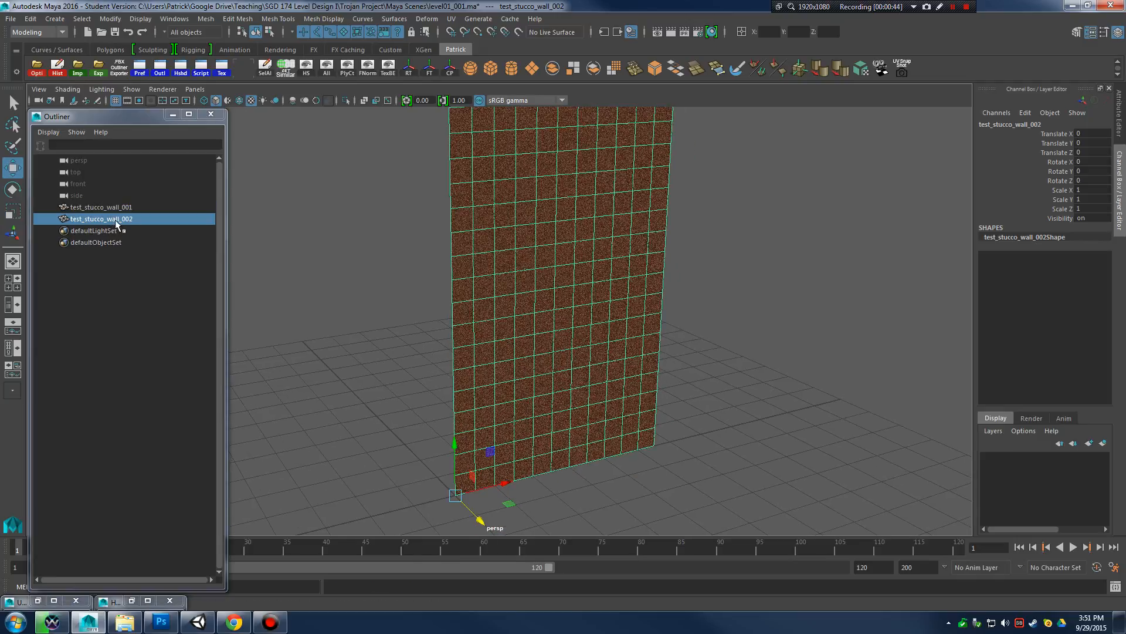
{"action": "left_click_drag", "start_coordinate": [503, 483], "coordinate": [709, 468]}
{"action": "middle_click_drag", "start_coordinate": [708, 467], "coordinate": [576, 395], "text": "alt"}
{"action": "right_click_drag", "start_coordinate": [575, 395], "coordinate": [794, 442], "text": "alt"}
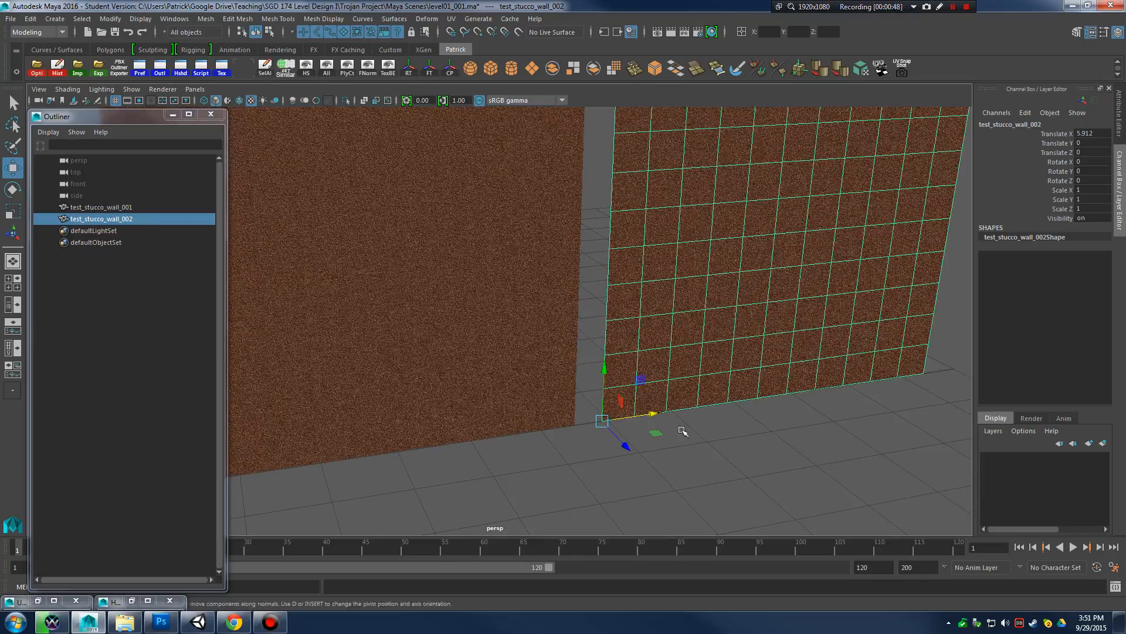
{"action": "left_click_drag", "start_coordinate": [610, 418], "coordinate": [622, 447]}
Rotate the duplicate wall about Y and set its Rotate Y to 90 to form a corner
{"action": "key", "text": "e"}
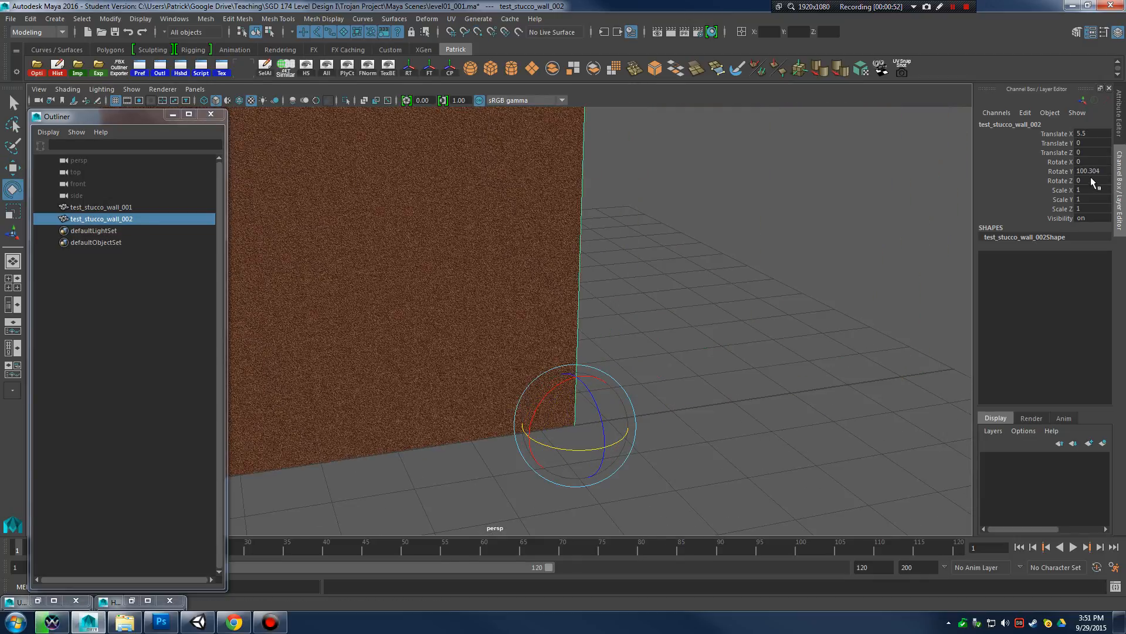
{"action": "double_click", "coordinate": [1091, 171]}
{"action": "key", "text": "Return"}
{"action": "right_click_drag", "start_coordinate": [751, 223], "coordinate": [621, 234], "text": "alt"}
{"action": "middle_click_drag", "start_coordinate": [621, 234], "coordinate": [659, 340], "text": "alt"}
{"action": "left_click_drag", "start_coordinate": [659, 339], "coordinate": [522, 326], "text": "alt"}
{"action": "right_click_drag", "start_coordinate": [522, 325], "coordinate": [658, 312], "text": "alt"}
{"action": "left_click_drag", "start_coordinate": [657, 312], "coordinate": [634, 352], "text": "alt"}
Switch to Unity and frame the Building (0) block to examine its shape
{"action": "left_click", "coordinate": [196, 623]}
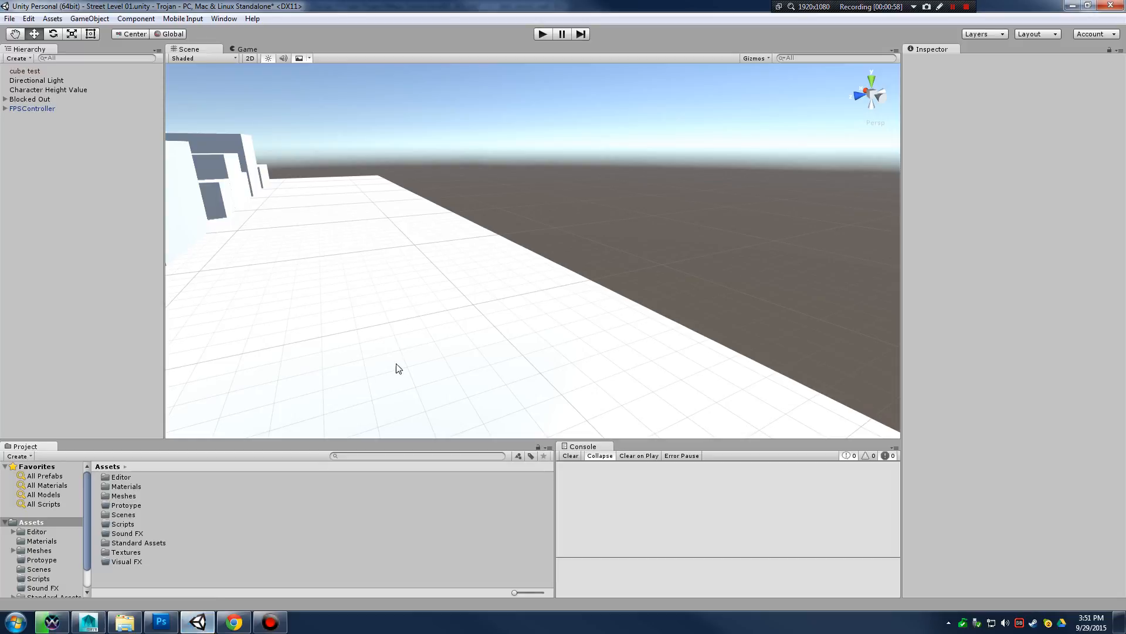
{"action": "left_click_drag", "start_coordinate": [387, 297], "coordinate": [488, 260], "text": "alt"}
{"action": "left_click", "coordinate": [487, 258]}
{"action": "key", "text": "f"}
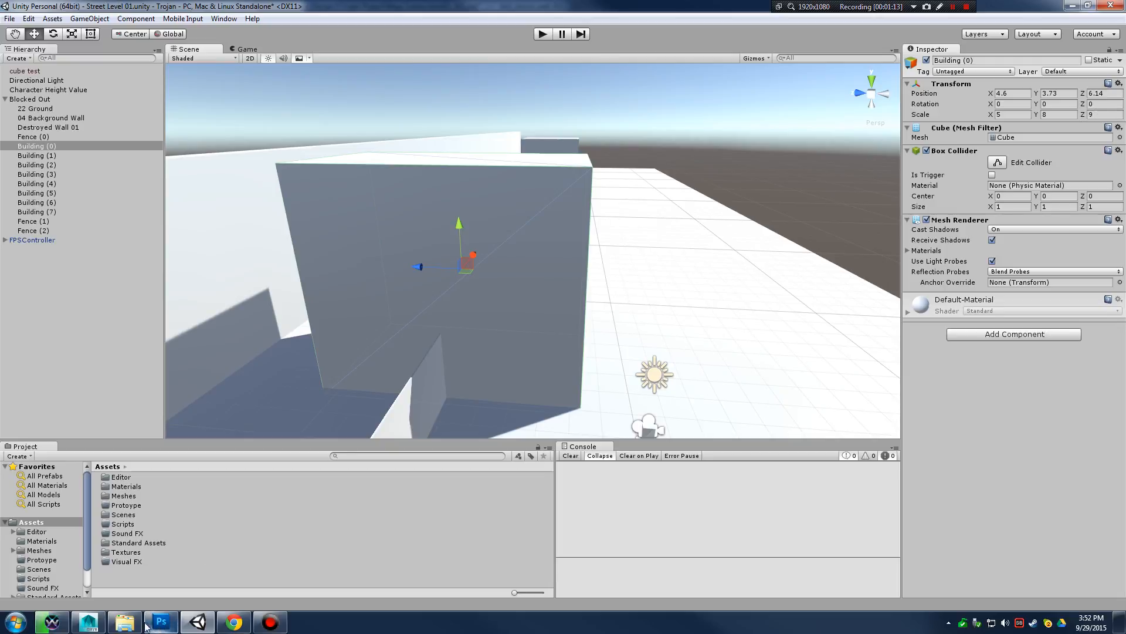
Switch to Maya and examine the stucco texture and grid divisions around the corner and along the base of test_stucco_wall_001
{"action": "left_click", "coordinate": [89, 623]}
{"action": "left_click_drag", "start_coordinate": [725, 260], "coordinate": [645, 256], "text": "alt"}
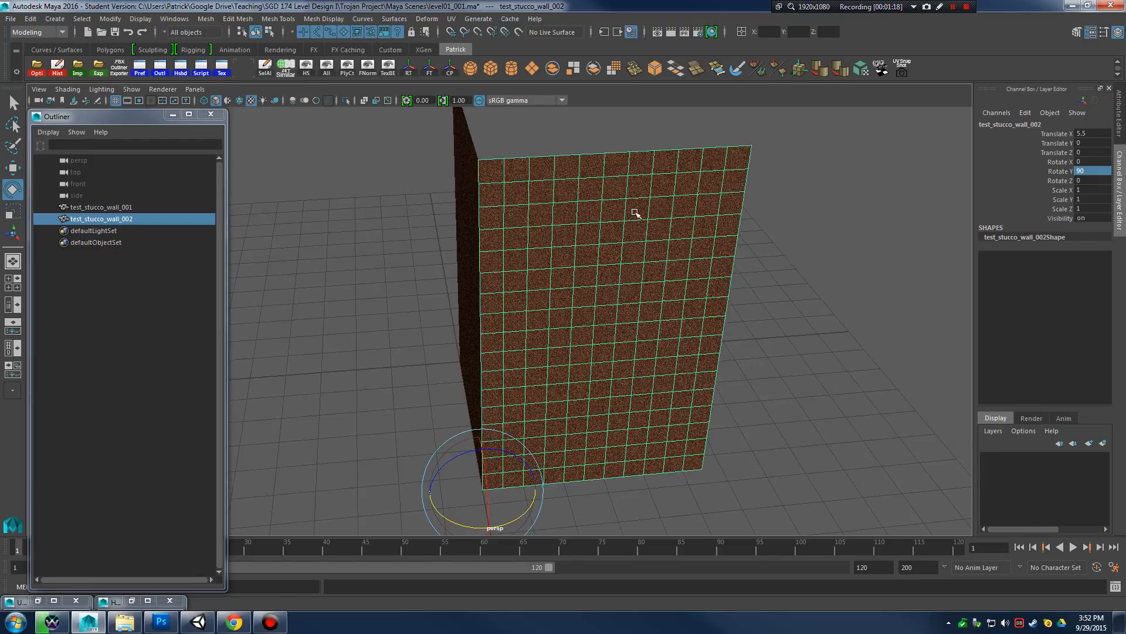
{"action": "left_click_drag", "start_coordinate": [635, 213], "coordinate": [669, 208], "text": "alt"}
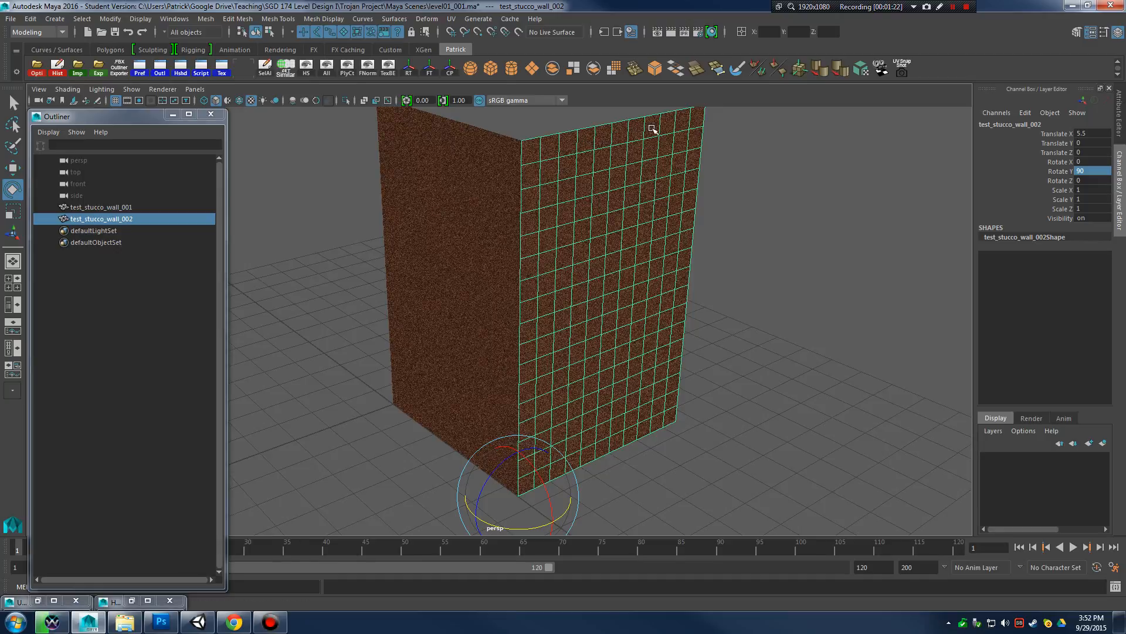
{"action": "left_click_drag", "start_coordinate": [698, 122], "coordinate": [599, 237], "text": "alt"}
{"action": "left_click", "coordinate": [599, 237]}
{"action": "left_click_drag", "start_coordinate": [634, 272], "coordinate": [557, 276], "text": "alt"}
{"action": "right_click_drag", "start_coordinate": [557, 276], "coordinate": [493, 271], "text": "alt"}
{"action": "left_click_drag", "start_coordinate": [493, 272], "coordinate": [554, 249], "text": "alt"}
{"action": "left_click_drag", "start_coordinate": [468, 228], "coordinate": [493, 235], "text": "alt"}
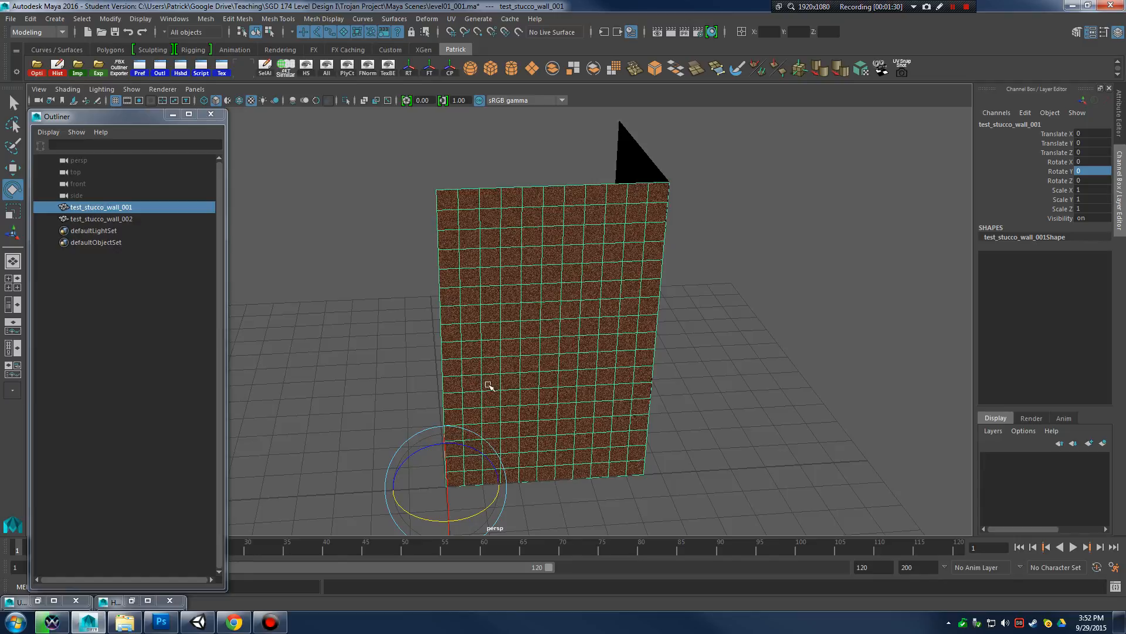
{"action": "middle_click_drag", "start_coordinate": [540, 361], "coordinate": [578, 251], "text": "alt"}
{"action": "right_click_drag", "start_coordinate": [578, 251], "coordinate": [492, 460], "text": "alt"}
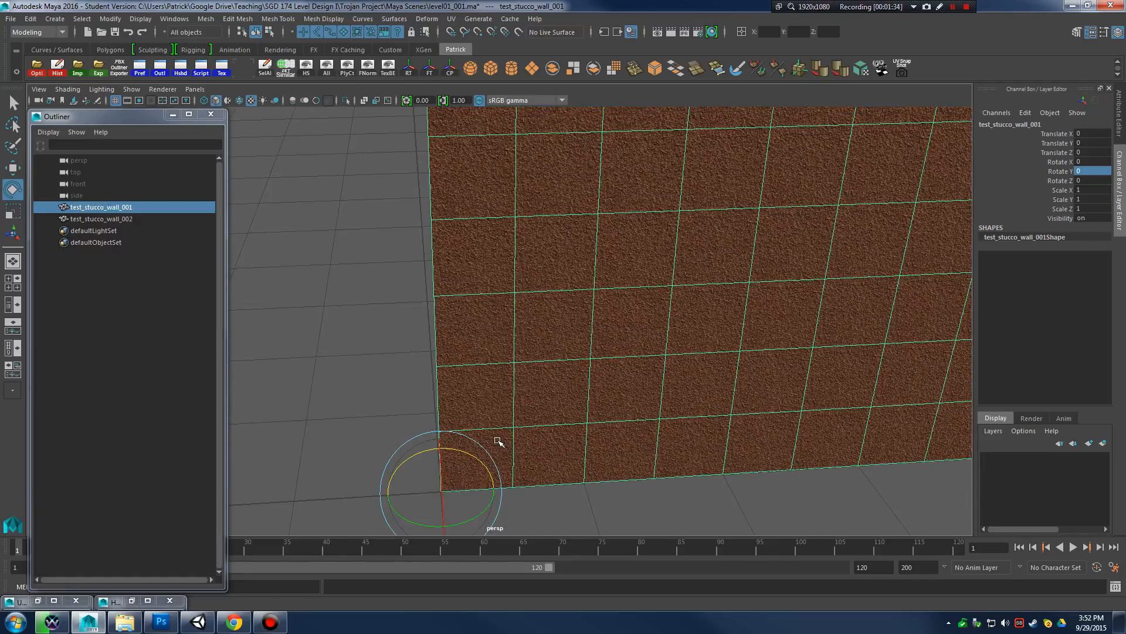
{"action": "middle_click_drag", "start_coordinate": [705, 424], "coordinate": [495, 388], "text": "alt"}
{"action": "middle_click_drag", "start_coordinate": [688, 401], "coordinate": [637, 399], "text": "alt"}
{"action": "right_click_drag", "start_coordinate": [636, 400], "coordinate": [560, 400], "text": "alt"}
{"action": "right_click_drag", "start_coordinate": [643, 389], "coordinate": [451, 403], "text": "alt"}
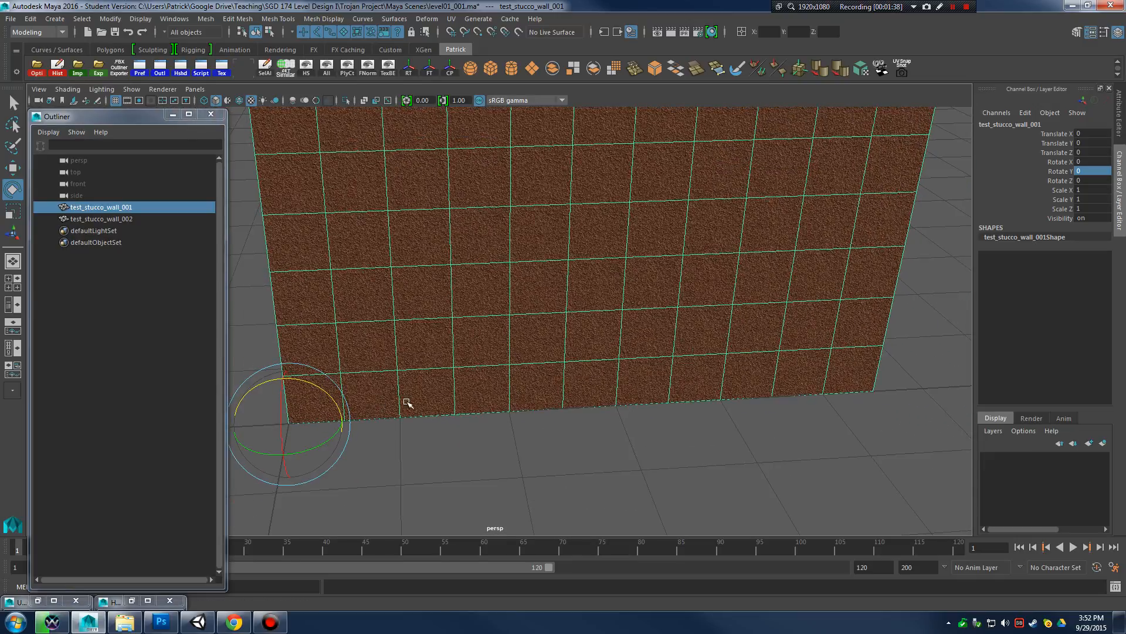
{"action": "left_click_drag", "start_coordinate": [664, 397], "coordinate": [556, 322], "text": "alt"}
Select the corner face column of test_stucco_wall_001, and move test_stucco_wall_002 away from it to Translate X 8.431
{"action": "right_click_drag", "start_coordinate": [551, 211], "coordinate": [554, 242]}
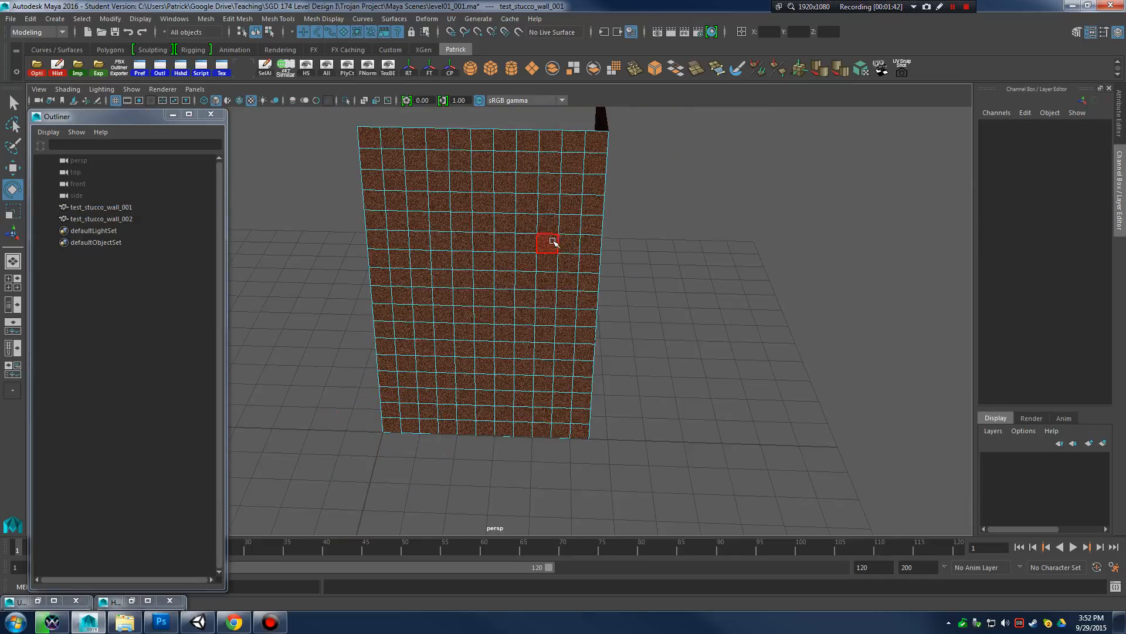
{"action": "middle_click_drag", "start_coordinate": [590, 229], "coordinate": [545, 247], "text": "alt"}
{"action": "left_click_drag", "start_coordinate": [679, 151], "coordinate": [613, 290]}
{"action": "right_click_drag", "start_coordinate": [614, 223], "coordinate": [643, 204]}
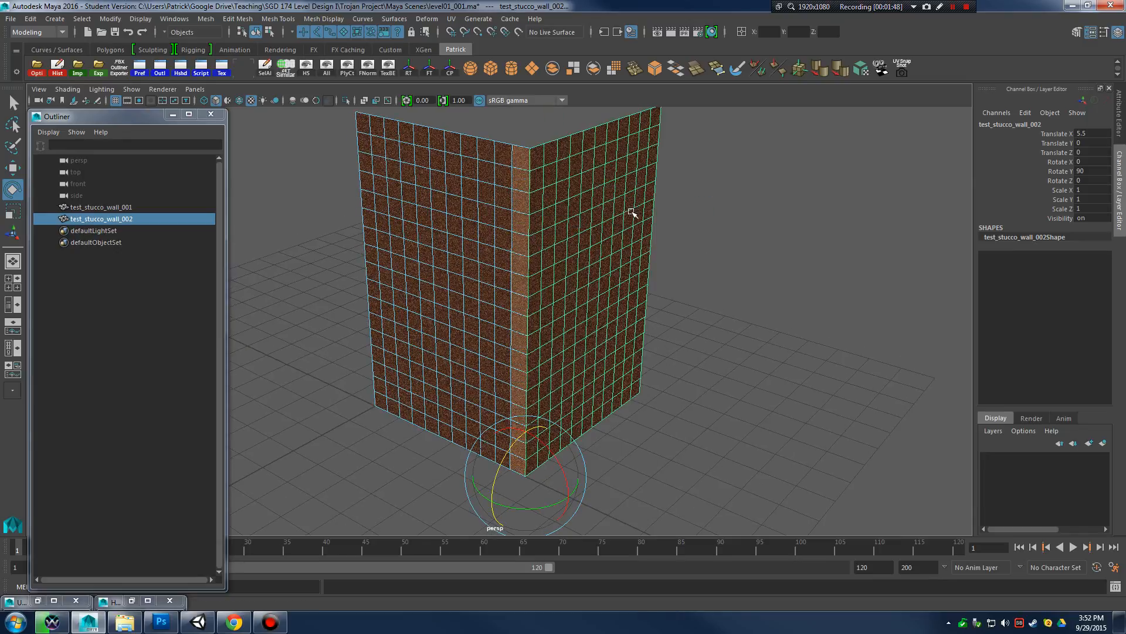
{"action": "left_click", "coordinate": [630, 212]}
{"action": "key", "text": "w"}
{"action": "left_click_drag", "start_coordinate": [567, 500], "coordinate": [670, 545]}
Delete the outermost column of faces on the corner side of test_stucco_wall_001
{"action": "left_click_drag", "start_coordinate": [469, 334], "coordinate": [555, 332], "text": "alt"}
{"action": "left_click", "coordinate": [506, 260]}
{"action": "left_click_drag", "start_coordinate": [507, 260], "coordinate": [554, 255], "text": "alt"}
{"action": "right_click_drag", "start_coordinate": [556, 241], "coordinate": [557, 270]}
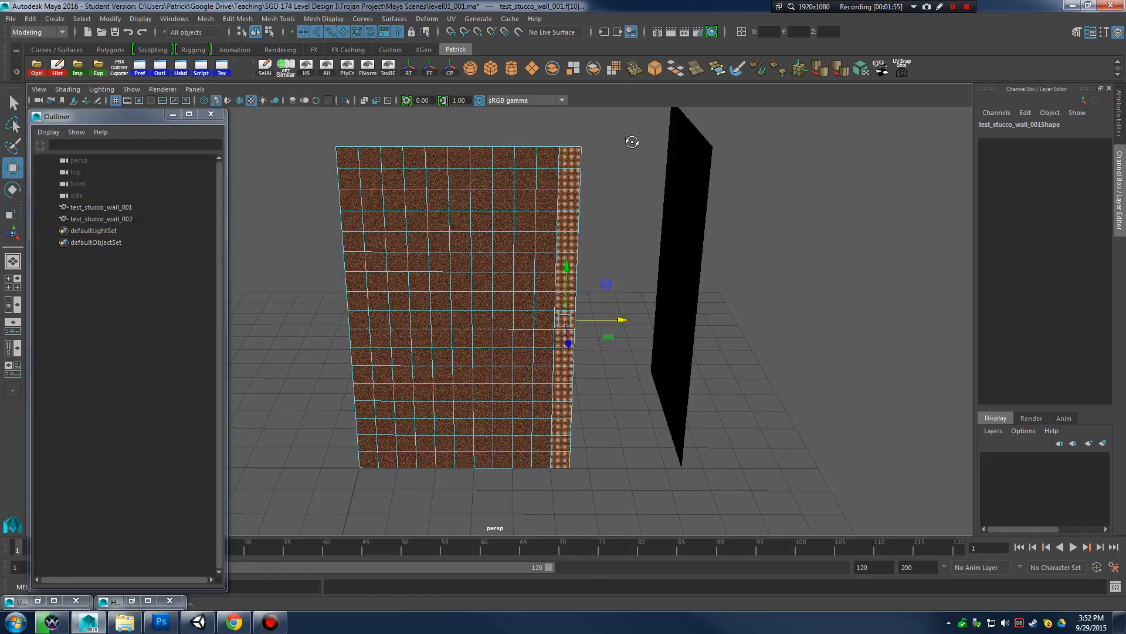
{"action": "left_click_drag", "start_coordinate": [629, 138], "coordinate": [560, 497], "text": "alt"}
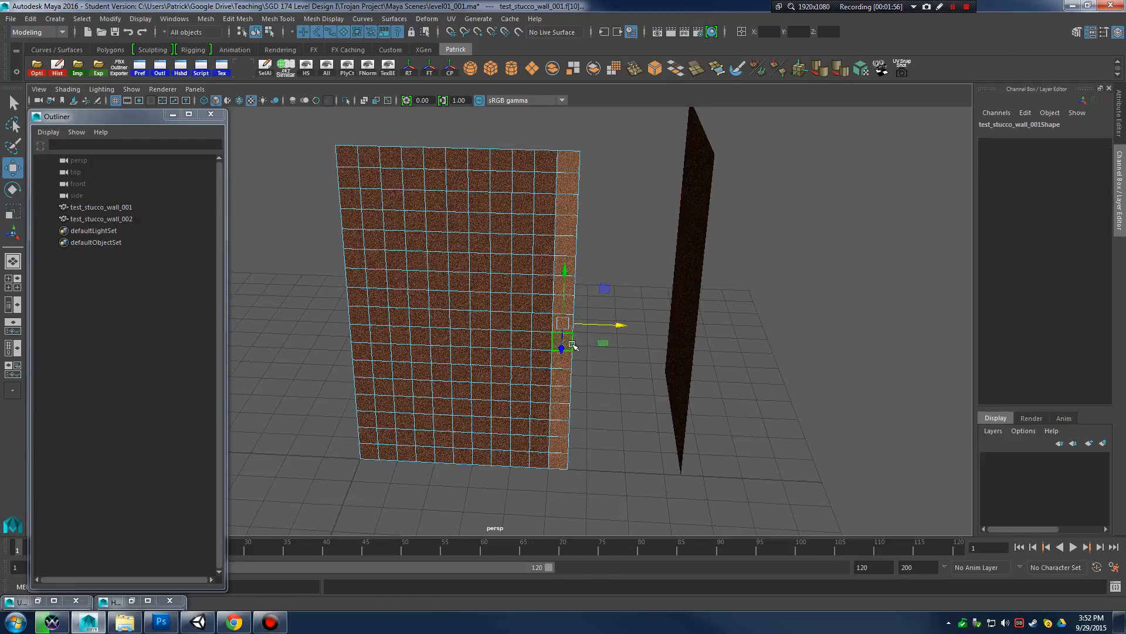
{"action": "key", "text": "Delete"}
{"action": "middle_click_drag", "start_coordinate": [441, 388], "coordinate": [511, 326], "text": "alt"}
{"action": "scroll", "coordinate": [453, 419], "scroll_direction": "up", "scroll_amount": 3}
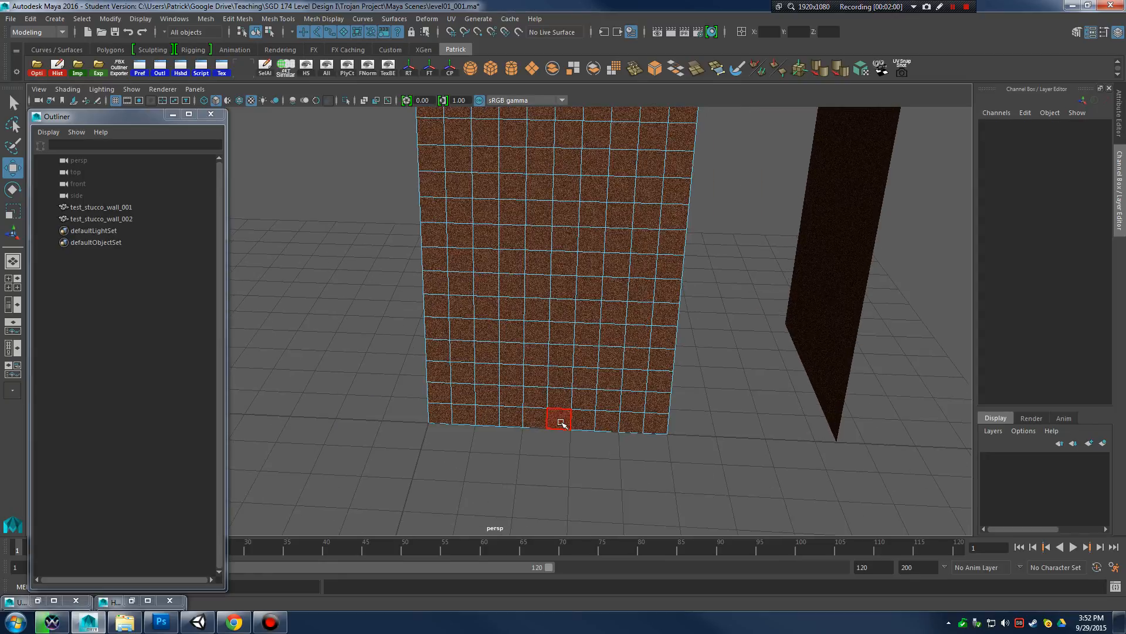
Delete the top row of faces of test_stucco_wall_001 and return to object selection
{"action": "left_click_drag", "start_coordinate": [648, 420], "coordinate": [572, 328], "text": "alt"}
{"action": "right_click_drag", "start_coordinate": [572, 327], "coordinate": [536, 316], "text": "alt"}
{"action": "left_click_drag", "start_coordinate": [536, 317], "coordinate": [535, 343], "text": "alt"}
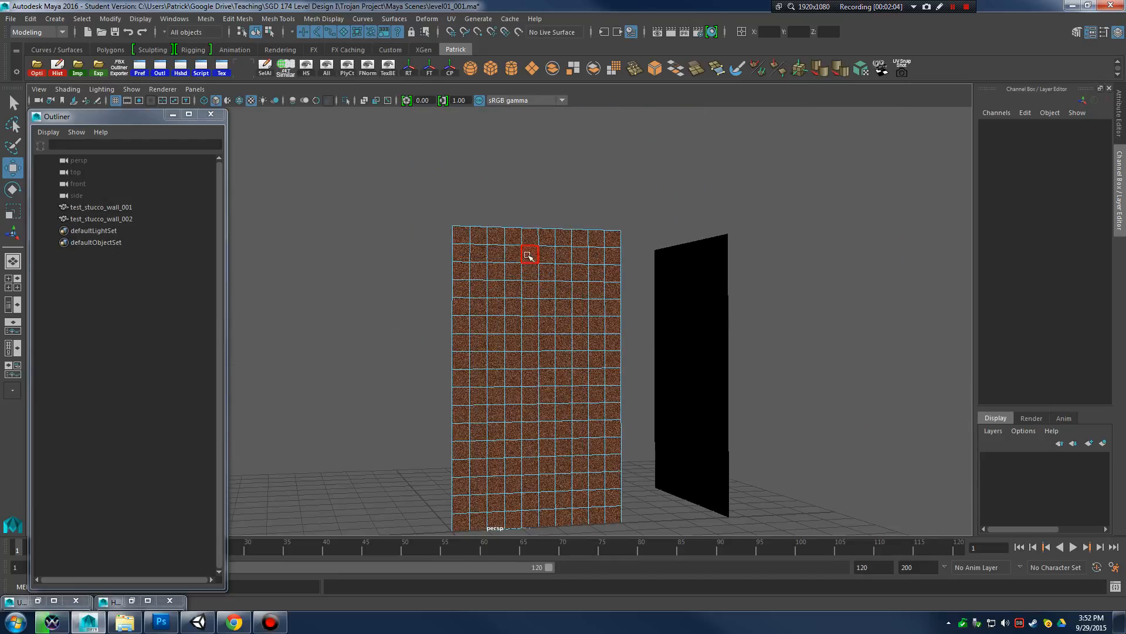
{"action": "left_click_drag", "start_coordinate": [408, 189], "coordinate": [655, 240]}
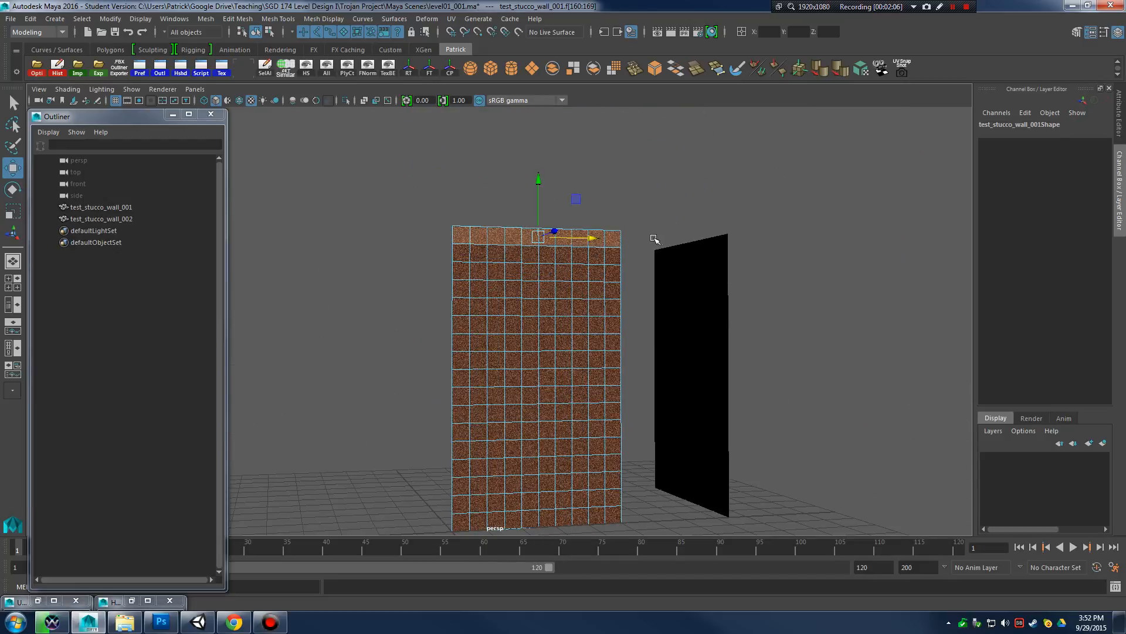
{"action": "key", "text": "F8"}
Delete the outdated test_stucco_wall_002 and duplicate the trimmed test_stucco_wall_001
{"action": "left_click", "coordinate": [720, 273]}
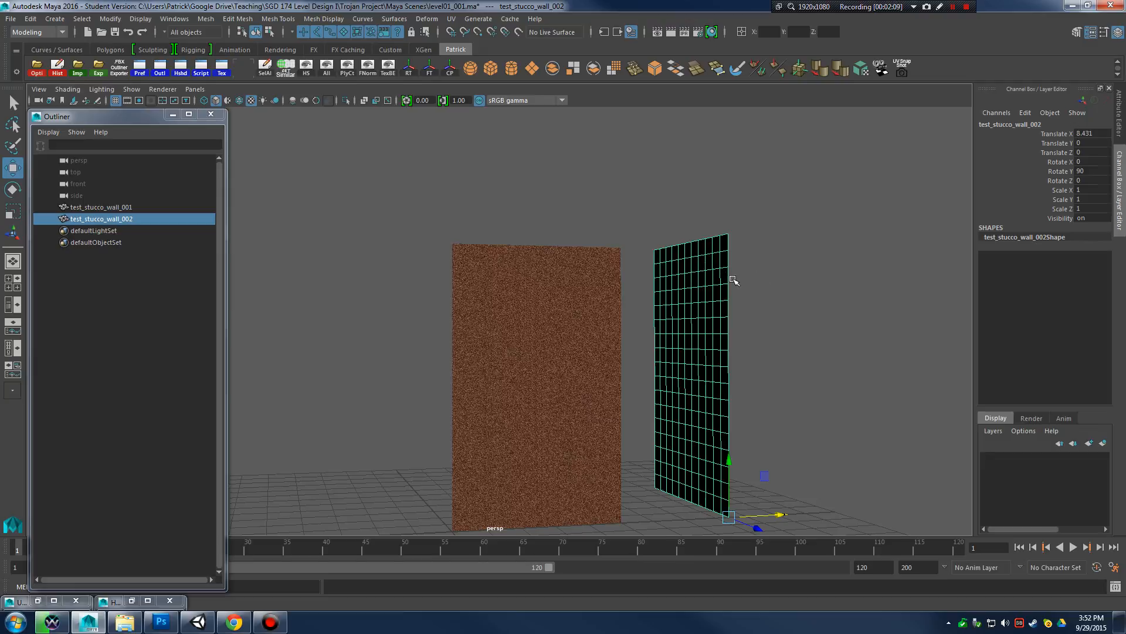
{"action": "key", "text": "Delete"}
{"action": "left_click", "coordinate": [588, 352]}
{"action": "key", "text": "f"}
{"action": "key", "text": "ctrl+d"}
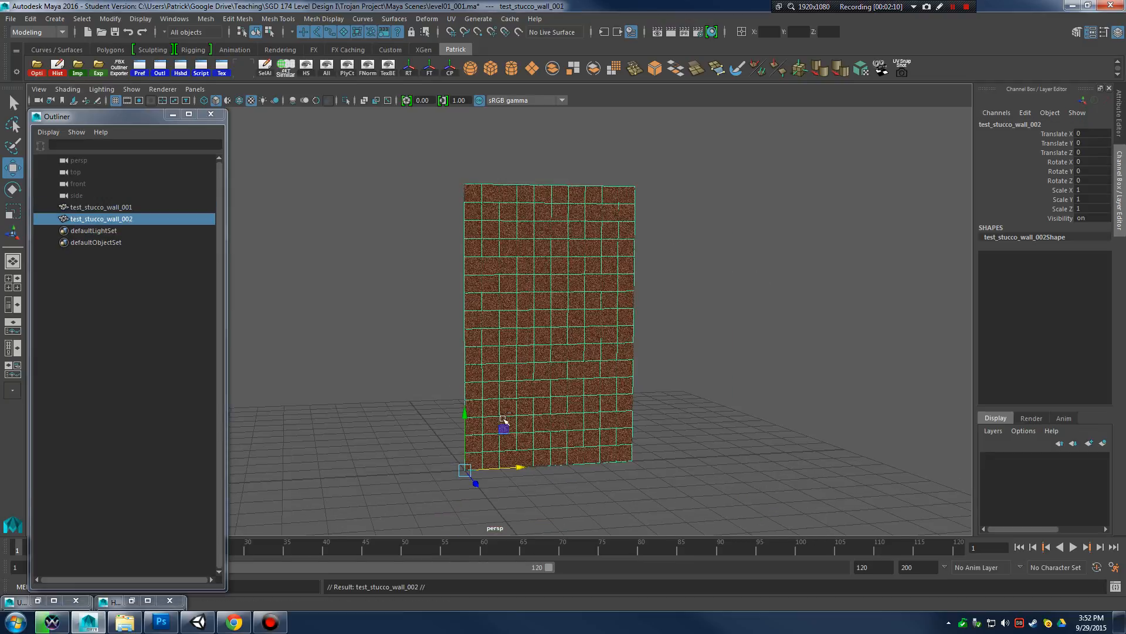
Move the new duplicate along X and snap it to the original wall's bottom corner vertex at Translate X 5
{"action": "left_click_drag", "start_coordinate": [521, 468], "coordinate": [647, 460]}
{"action": "key", "text": "v"}
{"action": "left_click_drag", "start_coordinate": [694, 385], "coordinate": [664, 462], "text": "alt"}
{"action": "key", "text": "v"}
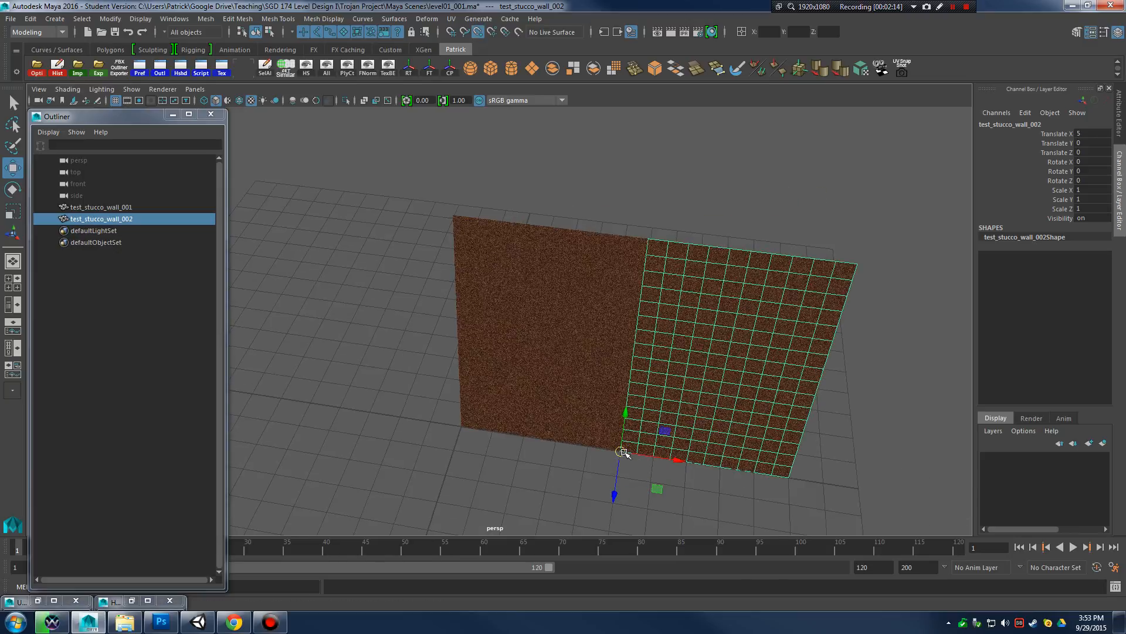
Rotate test_stucco_wall_002 to Rotate Y 90 so it forms a corner with the first wall
{"action": "key", "text": "e"}
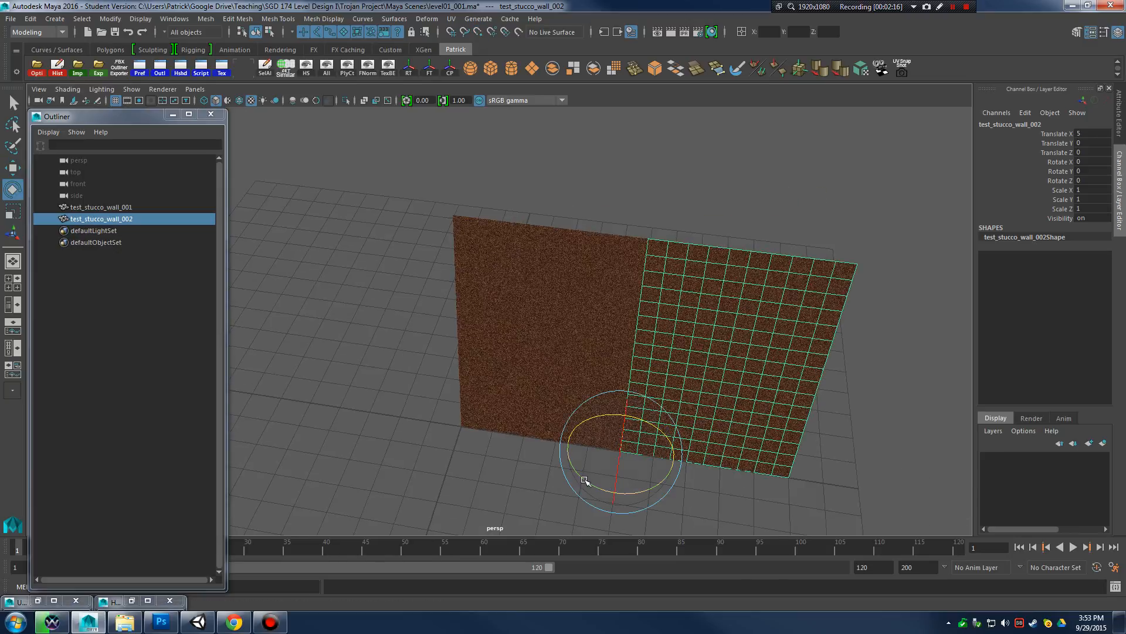
{"action": "left_click_drag", "start_coordinate": [585, 480], "coordinate": [623, 471]}
{"action": "double_click", "coordinate": [1092, 171]}
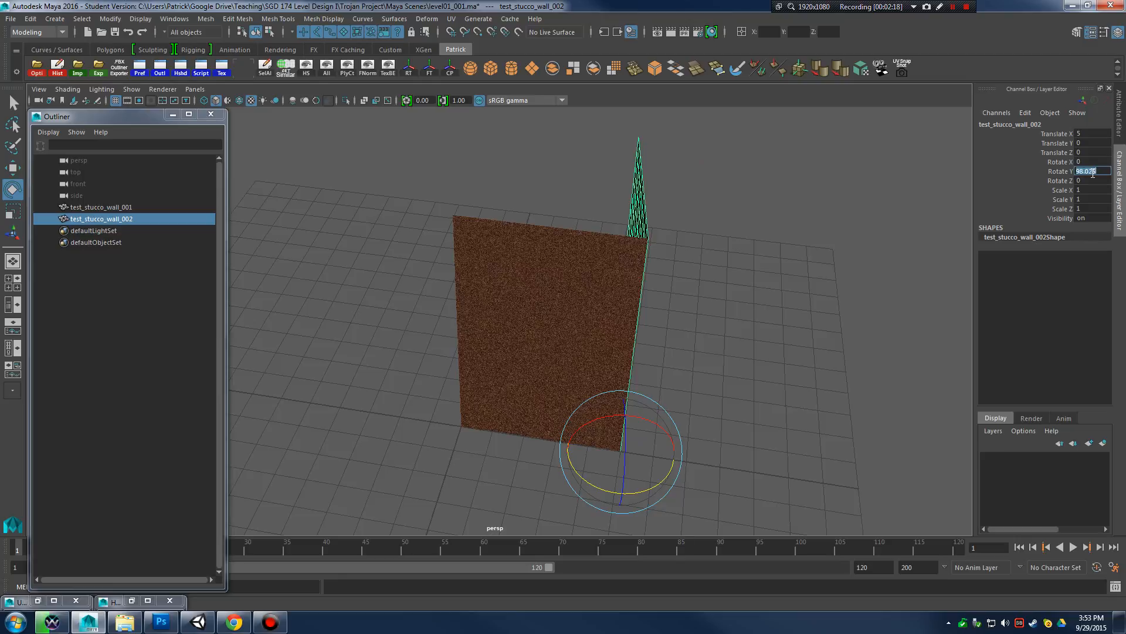
{"action": "type", "text": "90"}
{"action": "key", "text": "Return"}
Examine the corner seam between the two walls from several angles and distances
{"action": "left_click_drag", "start_coordinate": [843, 264], "coordinate": [606, 303], "text": "alt"}
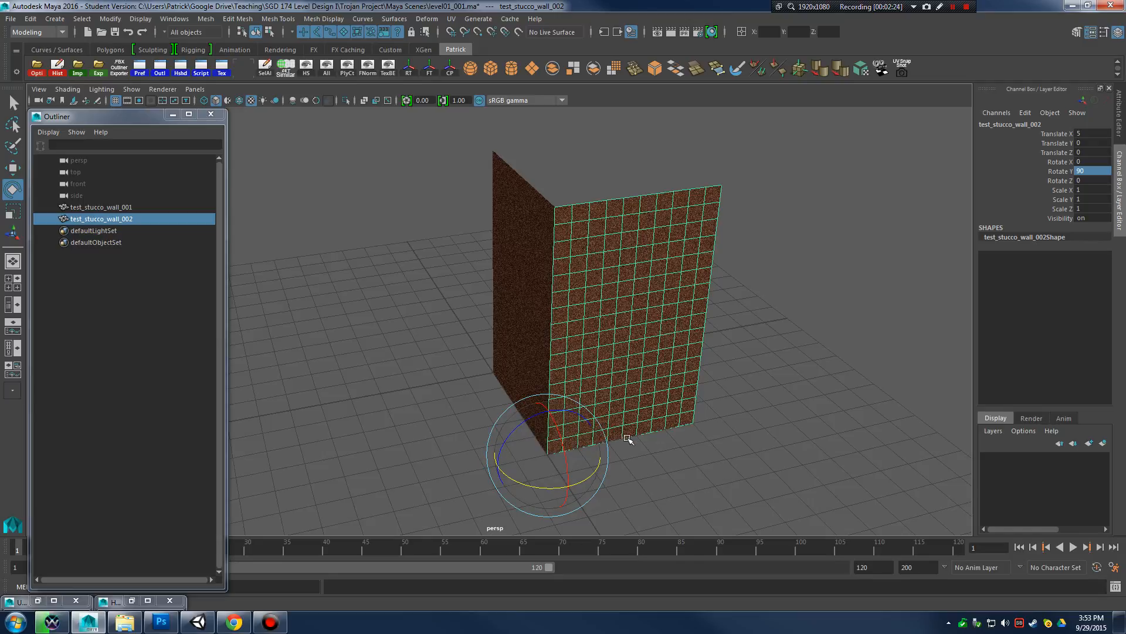
{"action": "left_click_drag", "start_coordinate": [767, 425], "coordinate": [737, 364], "text": "alt"}
{"action": "middle_click_drag", "start_coordinate": [737, 365], "coordinate": [741, 313], "text": "alt"}
{"action": "right_click_drag", "start_coordinate": [741, 314], "coordinate": [714, 393], "text": "alt"}
{"action": "left_click_drag", "start_coordinate": [669, 398], "coordinate": [709, 410], "text": "alt"}
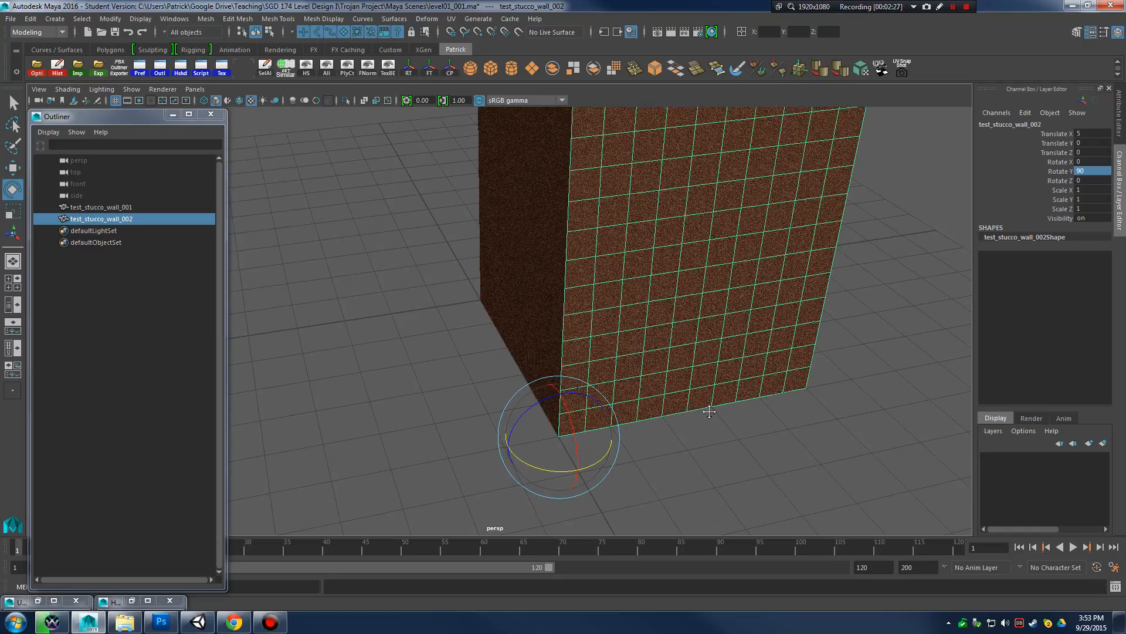
{"action": "right_click_drag", "start_coordinate": [709, 410], "coordinate": [687, 380], "text": "alt"}
{"action": "middle_click_drag", "start_coordinate": [687, 380], "coordinate": [635, 387], "text": "alt"}
{"action": "left_click_drag", "start_coordinate": [636, 387], "coordinate": [660, 348], "text": "alt"}
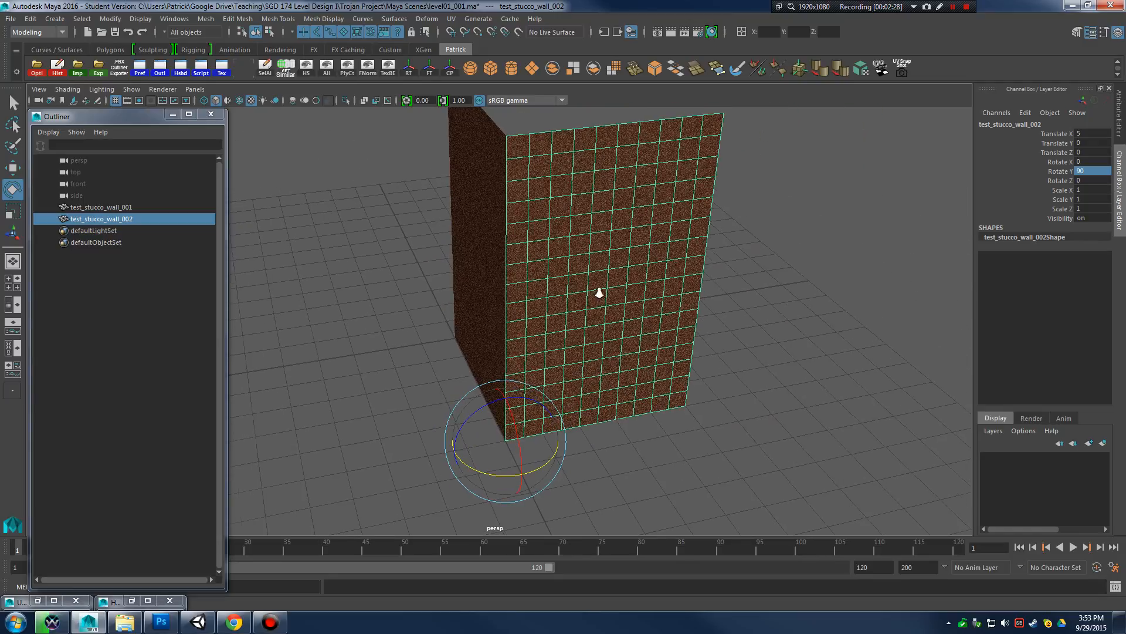
{"action": "right_click_drag", "start_coordinate": [600, 292], "coordinate": [609, 256], "text": "alt"}
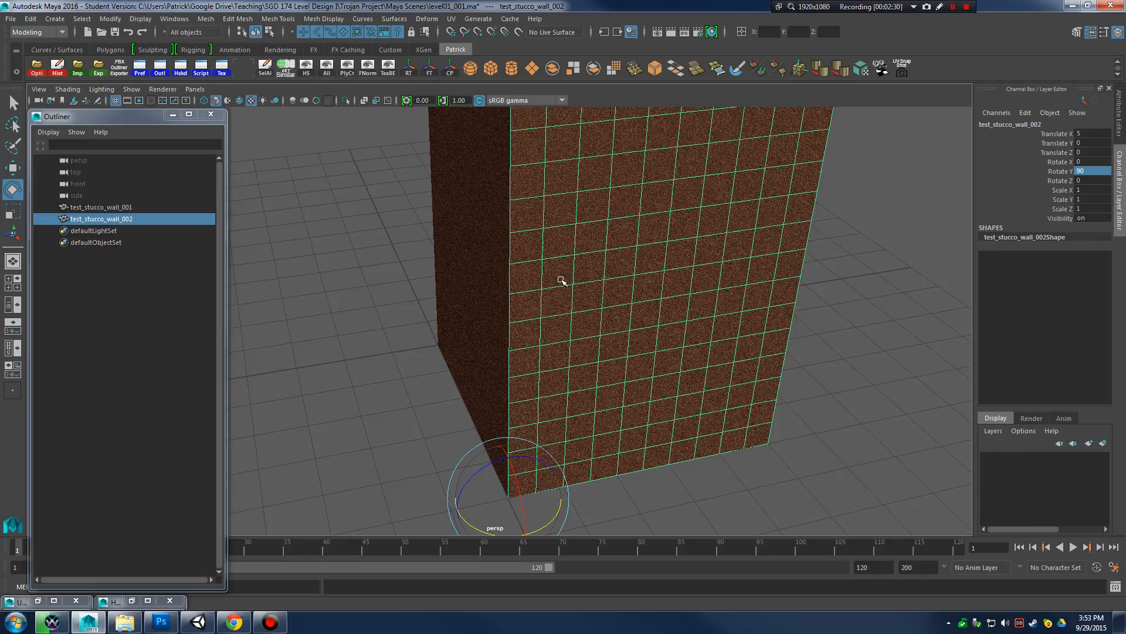
{"action": "left_click_drag", "start_coordinate": [557, 281], "coordinate": [632, 370], "text": "alt"}
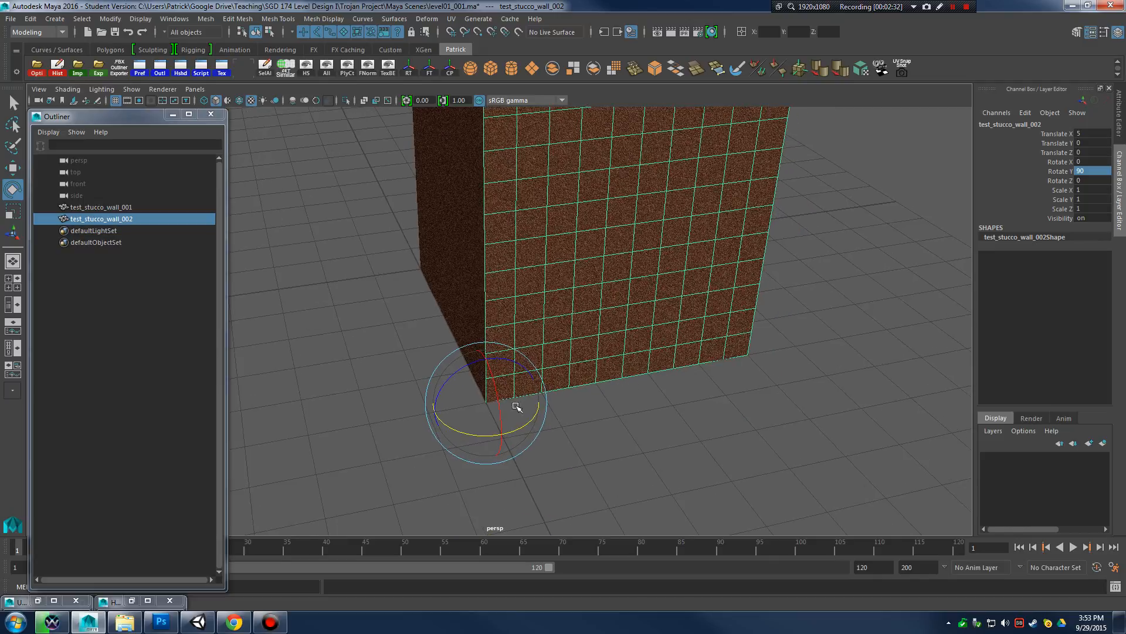
{"action": "middle_click_drag", "start_coordinate": [564, 403], "coordinate": [575, 321], "text": "alt"}
{"action": "right_click_drag", "start_coordinate": [574, 321], "coordinate": [874, 390], "text": "alt"}
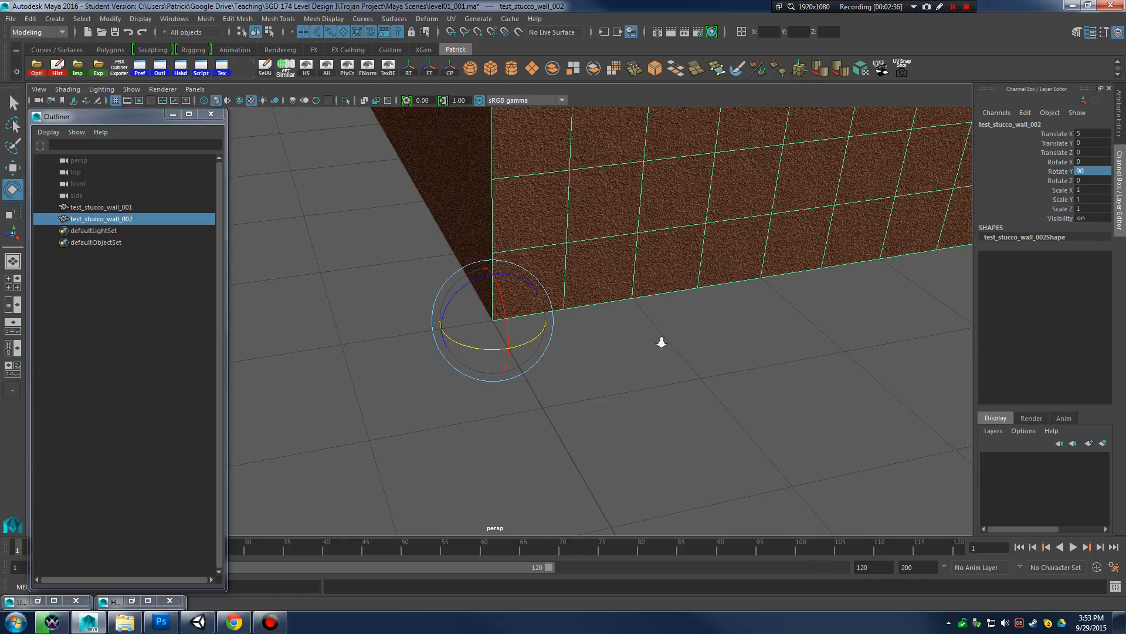
{"action": "left_click_drag", "start_coordinate": [662, 342], "coordinate": [563, 304], "text": "alt"}
Duplicate the rotated side wall and snap the copy along Z to its far end, at Translate Z -5
{"action": "key", "text": "ctrl+d"}
{"action": "key", "text": "w"}
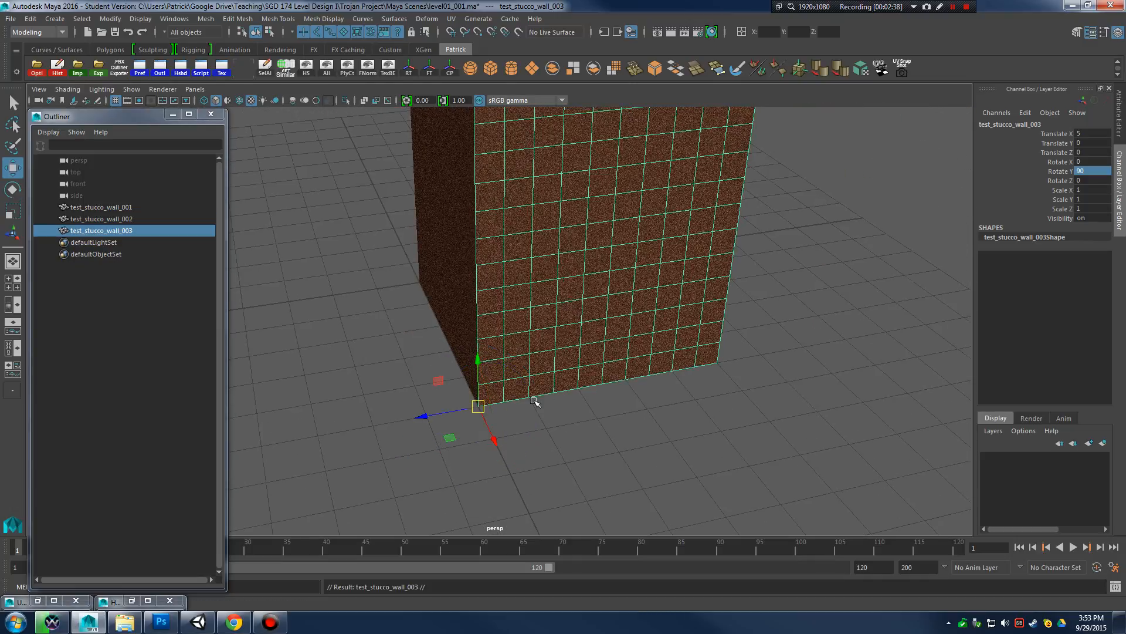
{"action": "left_click_drag", "start_coordinate": [427, 414], "coordinate": [713, 380]}
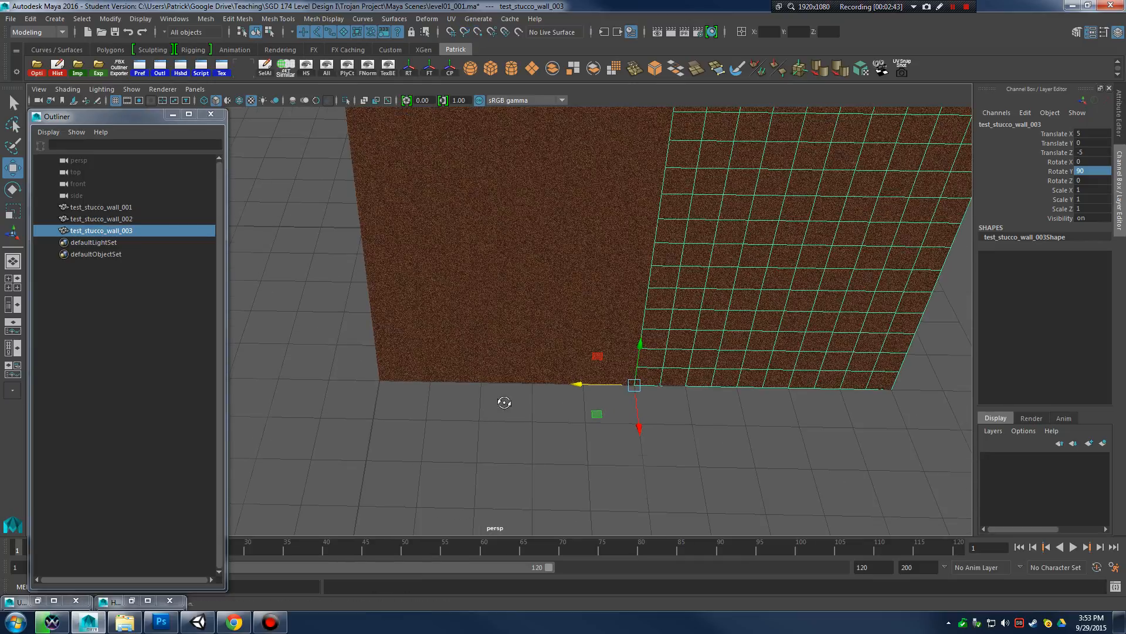
{"action": "left_click_drag", "start_coordinate": [503, 399], "coordinate": [539, 402], "text": "alt"}
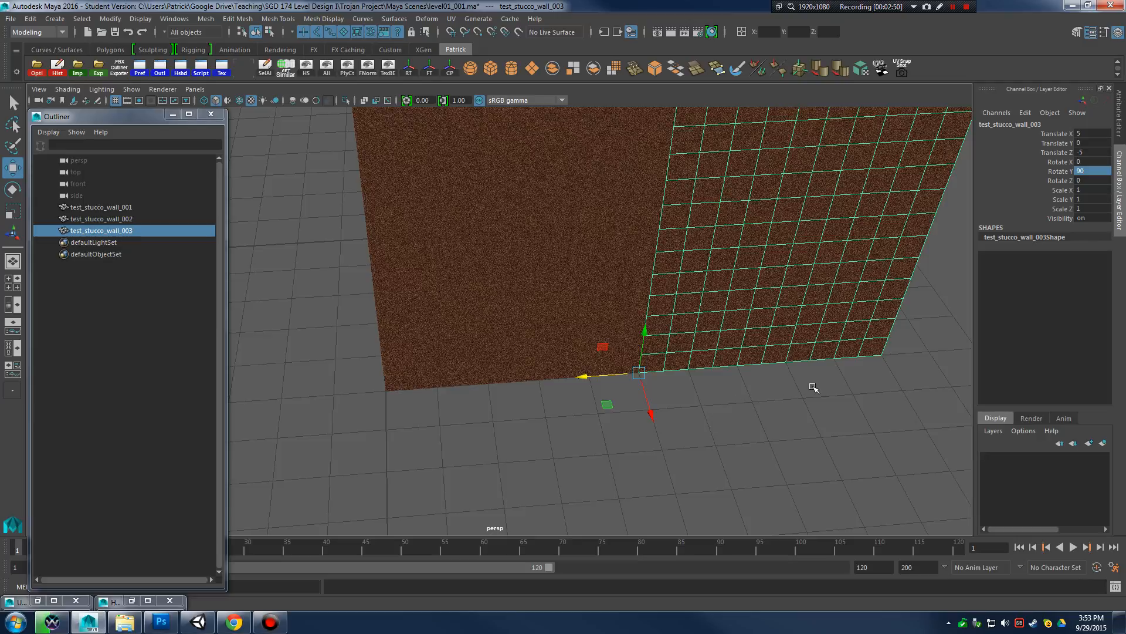
Switch to Unity to check the Z scale of Building (0), then return to Maya
{"action": "left_click", "coordinate": [198, 621]}
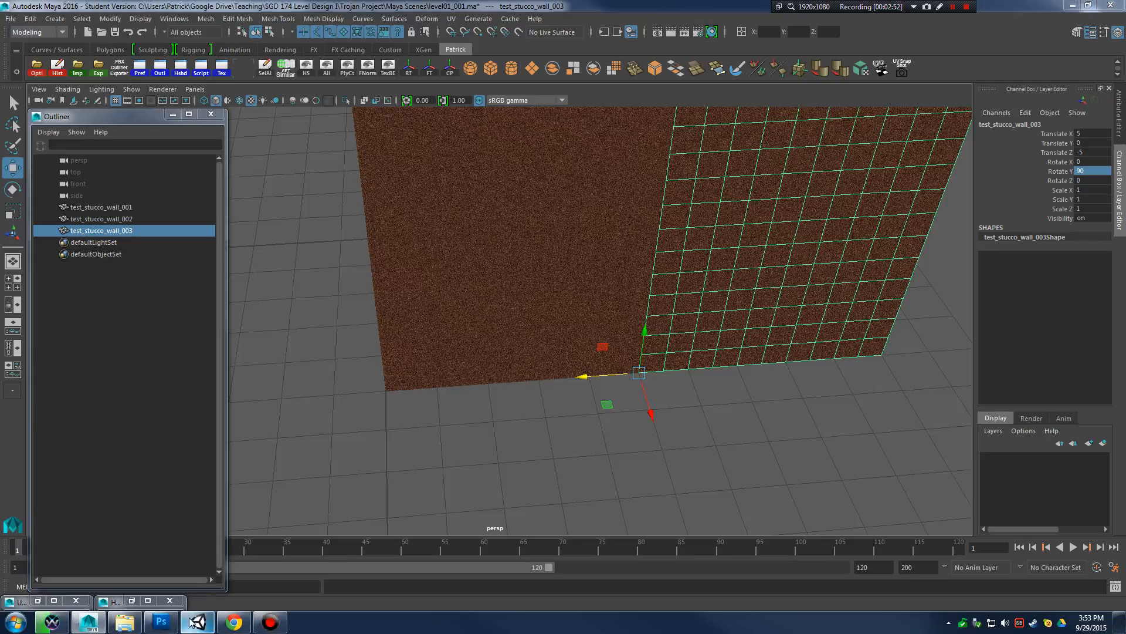
{"action": "left_click", "coordinate": [1090, 115]}
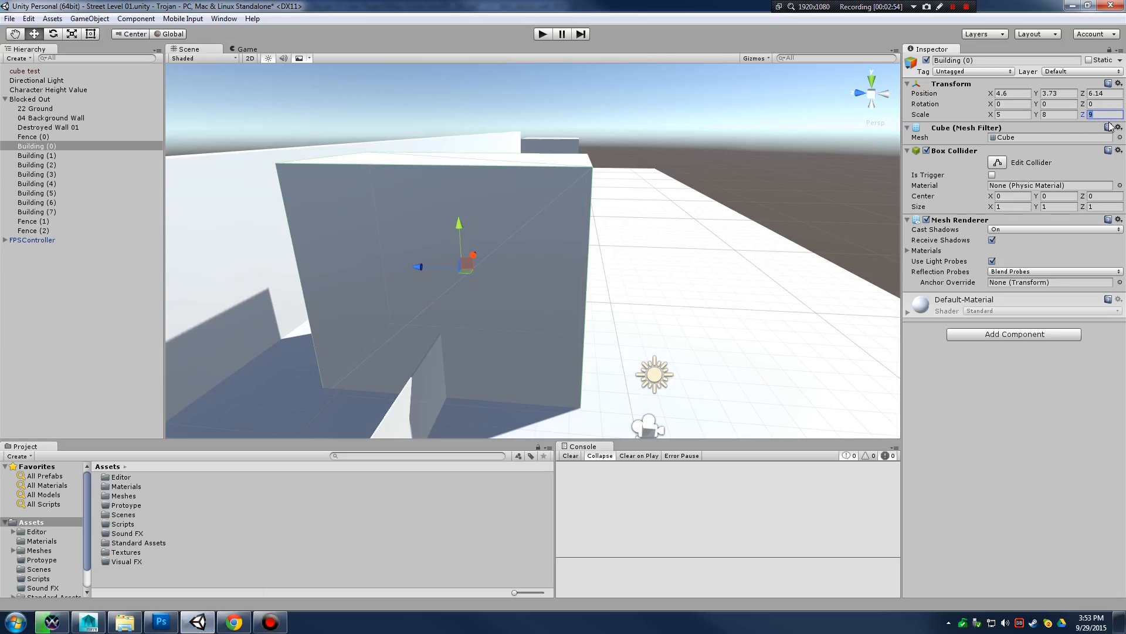
{"action": "left_click", "coordinate": [89, 621]}
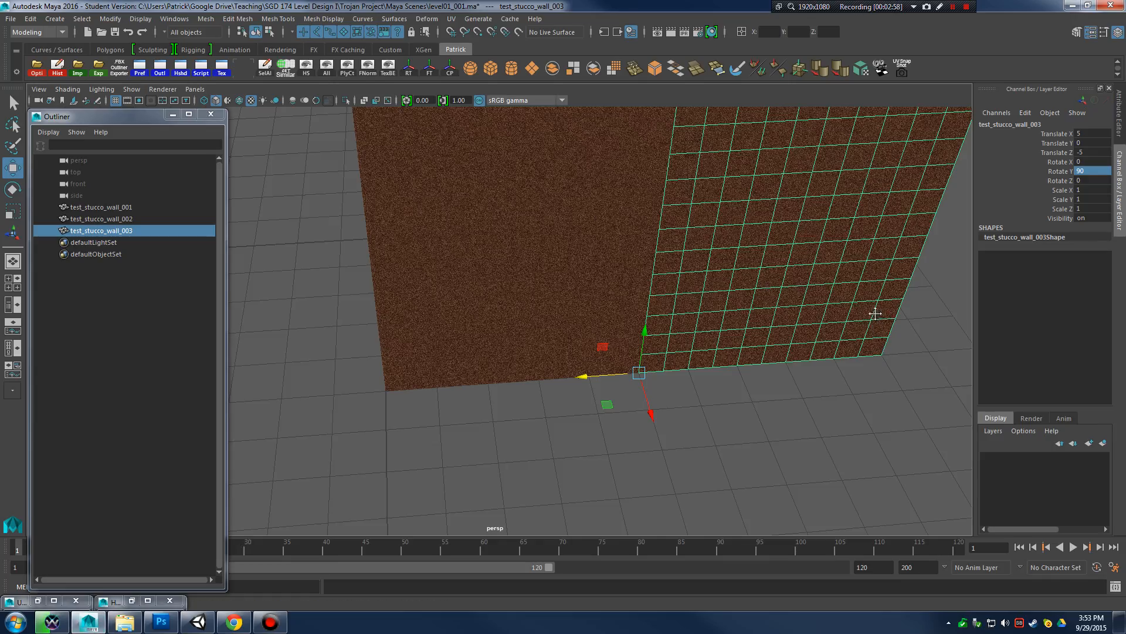
Delete the two outermost columns of faces at the far end of test_stucco_wall_003 and return to object mode
{"action": "left_click_drag", "start_coordinate": [875, 311], "coordinate": [646, 311], "text": "alt"}
{"action": "right_click_drag", "start_coordinate": [644, 296], "coordinate": [643, 324]}
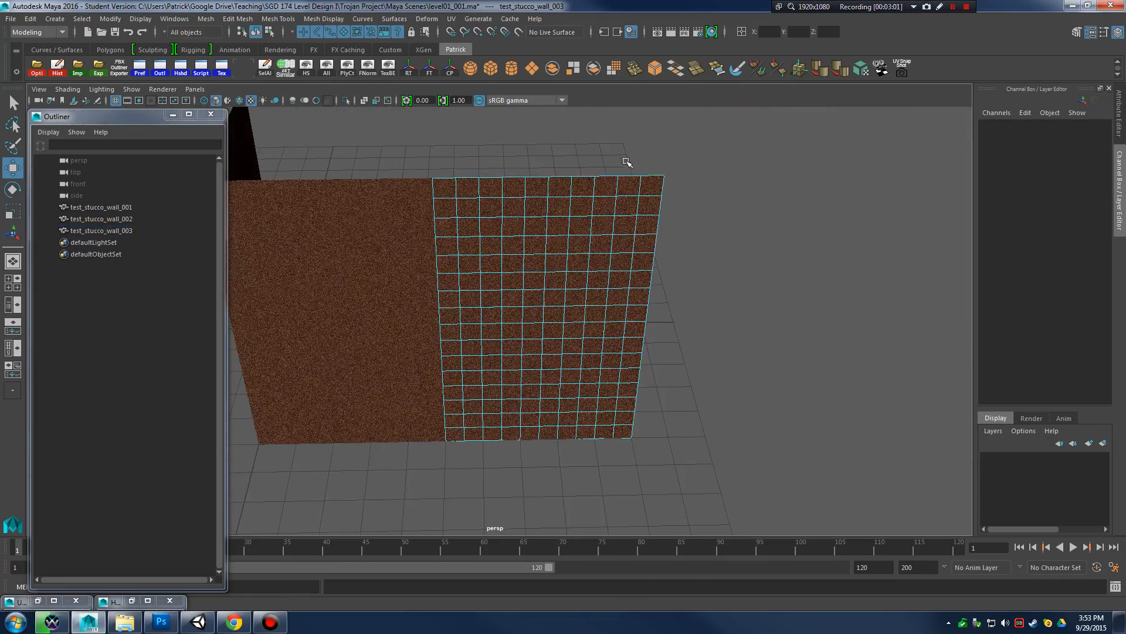
{"action": "left_click_drag", "start_coordinate": [628, 167], "coordinate": [503, 452]}
{"action": "key", "text": "Delete"}
{"action": "key", "text": "Delete"}
{"action": "right_click_drag", "start_coordinate": [450, 295], "coordinate": [537, 287]}
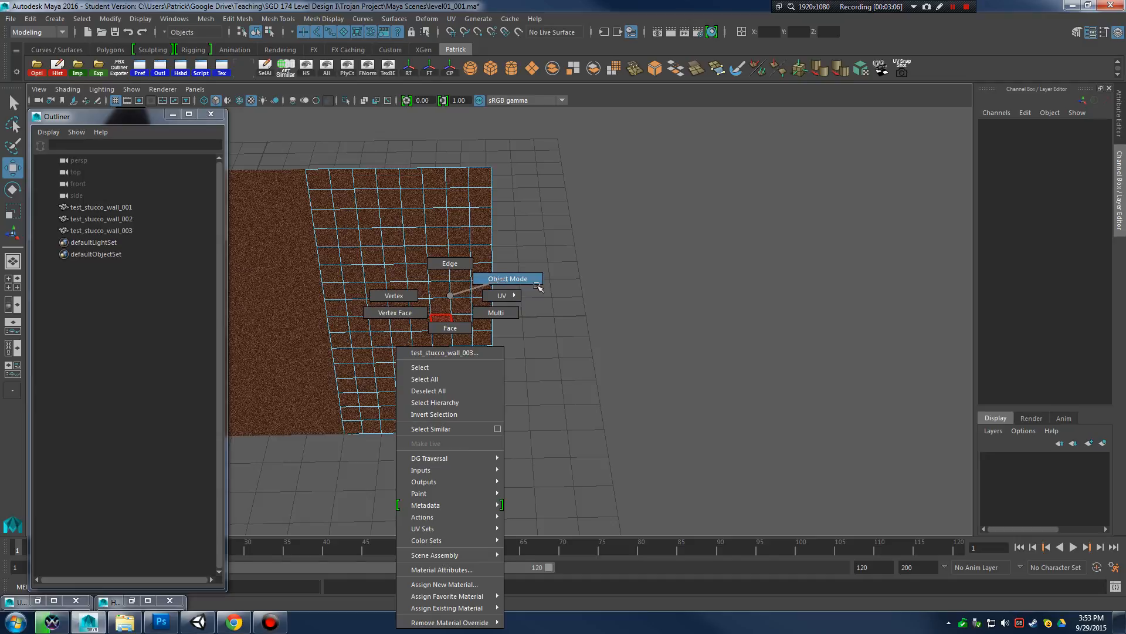
Select test_stucco_wall_002 and test_stucco_wall_003 and combine them into one mesh
{"action": "middle_click_drag", "start_coordinate": [616, 301], "coordinate": [772, 340], "text": "alt"}
{"action": "left_click", "coordinate": [434, 293]}
{"action": "left_click", "coordinate": [520, 289], "text": "shift"}
{"action": "left_click_drag", "start_coordinate": [469, 331], "coordinate": [558, 166], "text": "alt"}
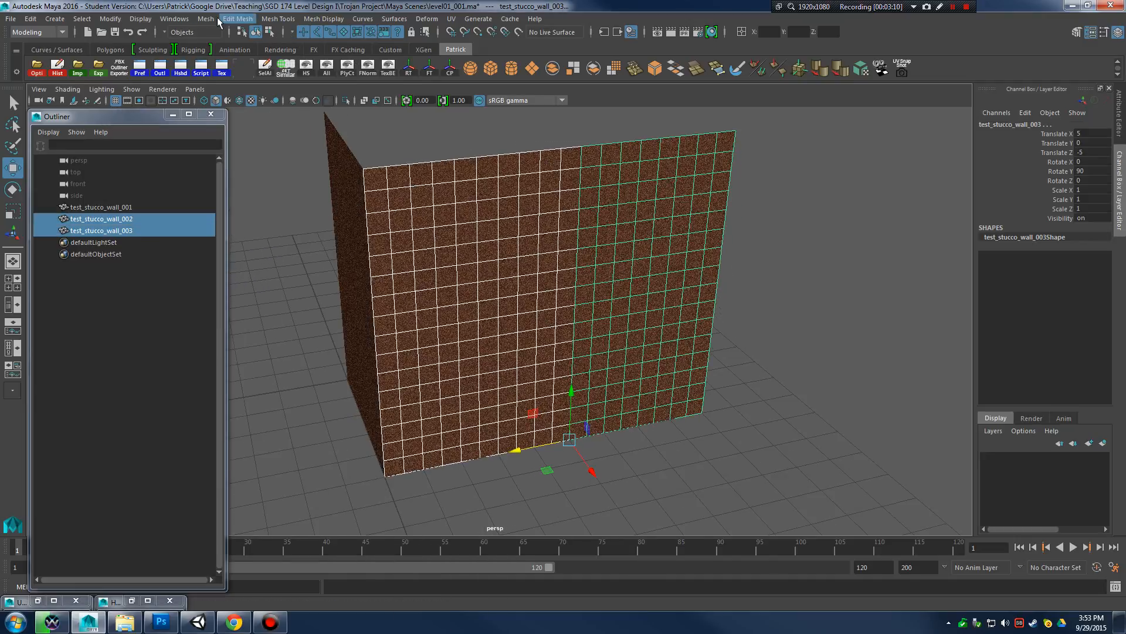
{"action": "left_click", "coordinate": [206, 19]}
{"action": "left_click", "coordinate": [235, 52]}
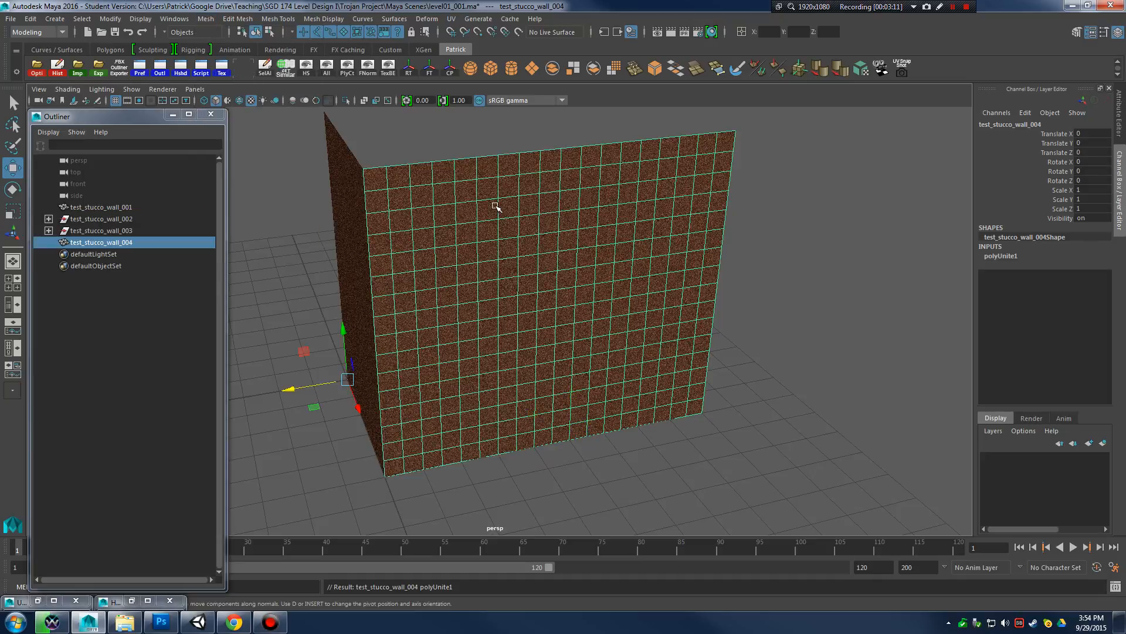
Merge the combined side wall's seam vertices with a threshold of 0.0010, return to object mode and put the merge options away
{"action": "right_click", "coordinate": [579, 184]}
{"action": "left_click", "coordinate": [523, 183]}
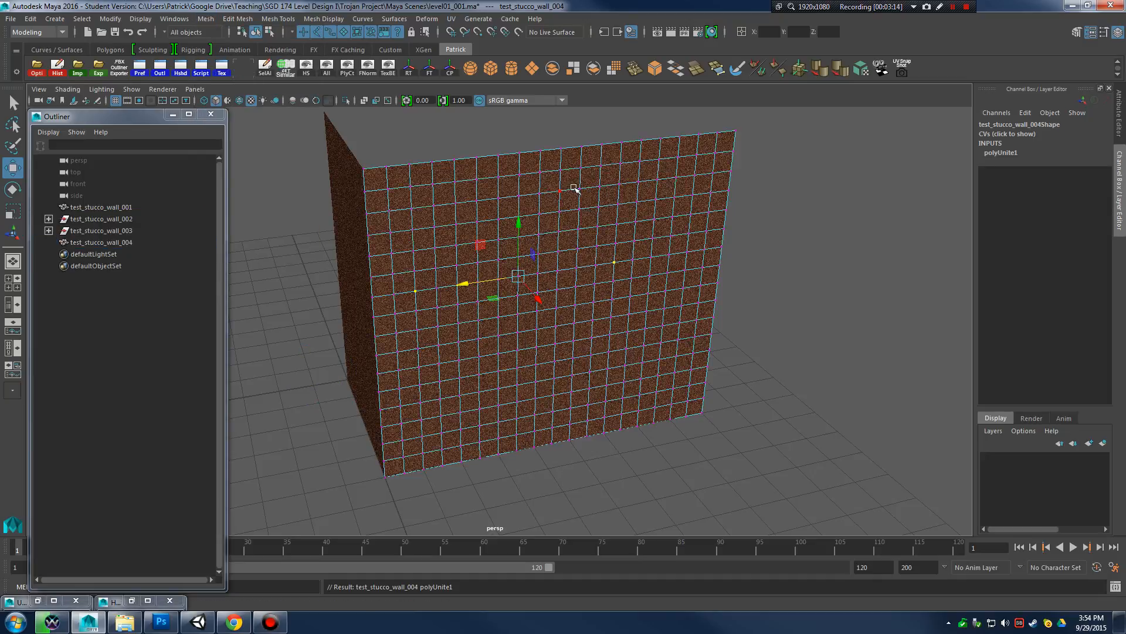
{"action": "left_click_drag", "start_coordinate": [576, 183], "coordinate": [770, 506], "text": "alt"}
{"action": "left_click_drag", "start_coordinate": [590, 312], "coordinate": [571, 194], "text": "alt"}
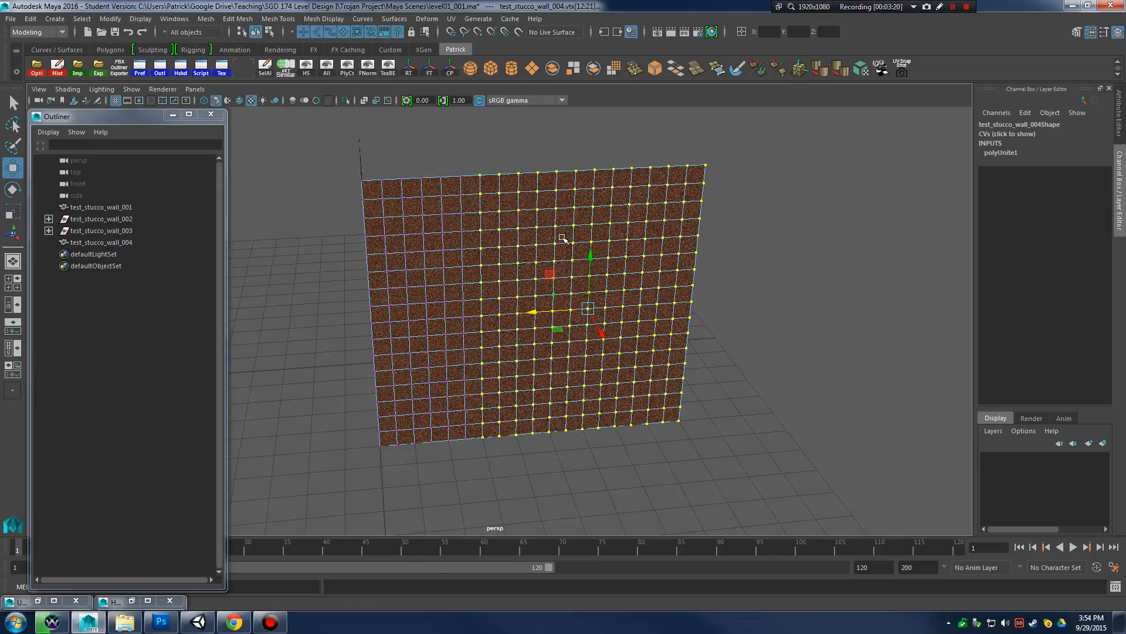
{"action": "left_click", "coordinate": [206, 19]}
{"action": "mouse_move", "coordinate": [237, 18]}
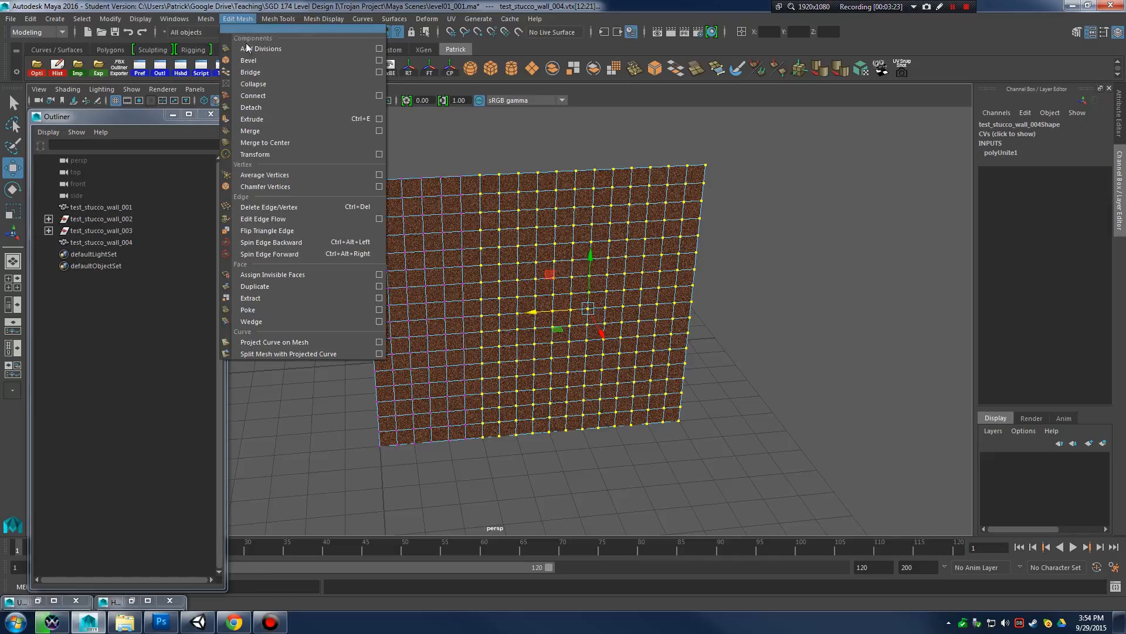
{"action": "left_click", "coordinate": [379, 130]}
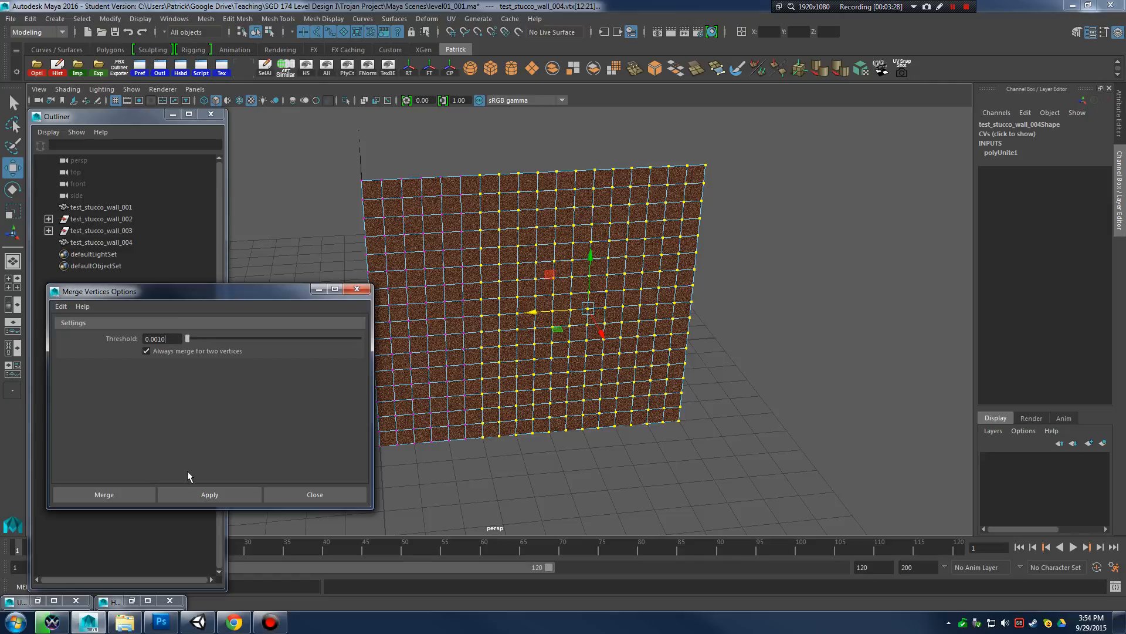
{"action": "left_click", "coordinate": [203, 491]}
{"action": "right_click_drag", "start_coordinate": [530, 205], "coordinate": [531, 207]}
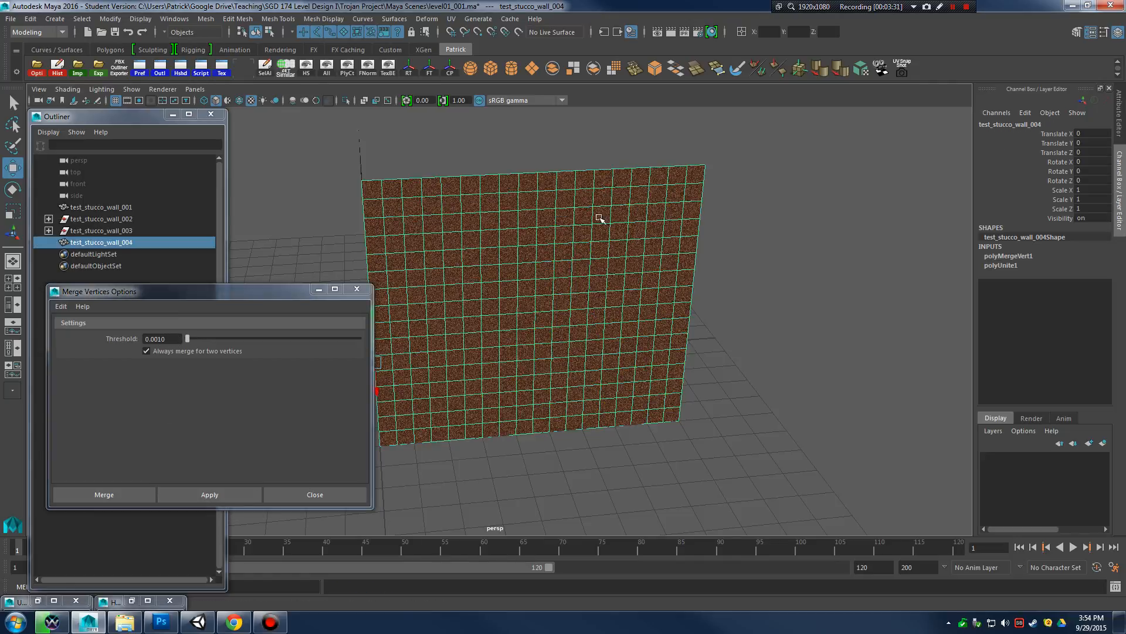
{"action": "left_click_drag", "start_coordinate": [557, 258], "coordinate": [757, 326], "text": "alt"}
{"action": "left_click", "coordinate": [317, 290]}
Duplicate the combined side wall and move the copy along X past the opposite end of the front wall, to about Translate X -6.45
{"action": "left_click_drag", "start_coordinate": [548, 337], "coordinate": [515, 328], "text": "alt"}
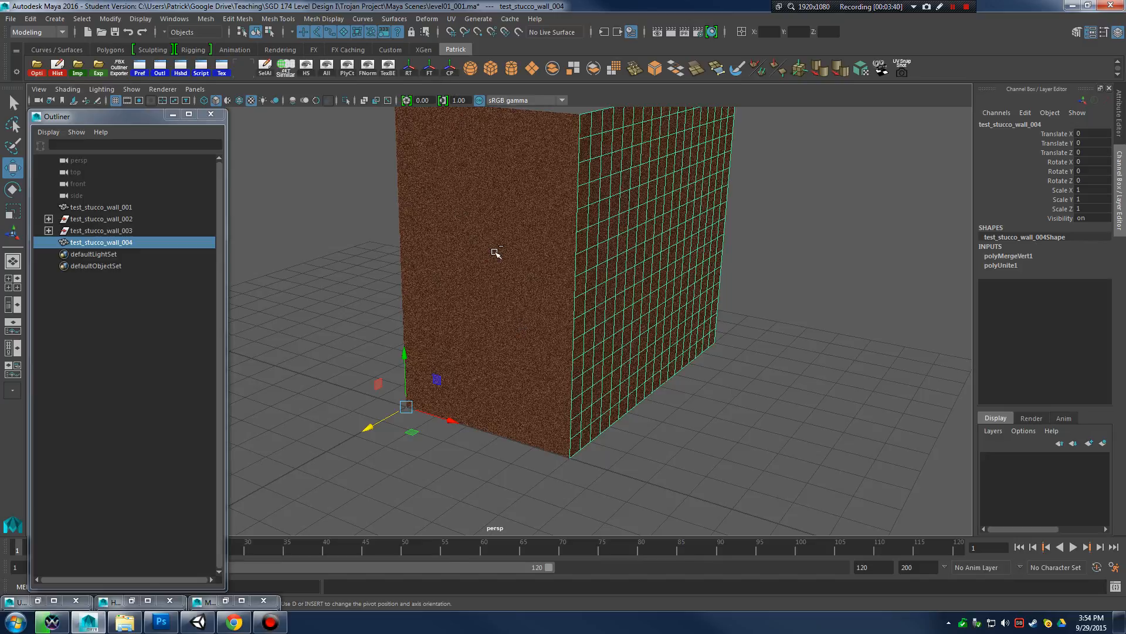
{"action": "key", "text": "ctrl+d"}
{"action": "left_click_drag", "start_coordinate": [498, 261], "coordinate": [490, 370], "text": "alt"}
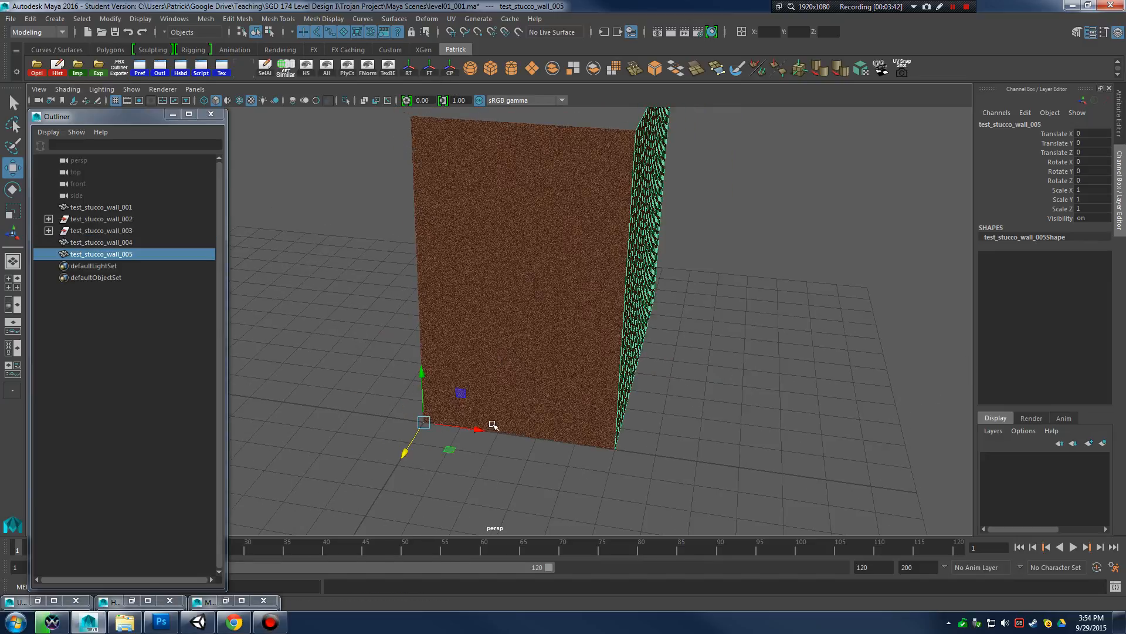
{"action": "left_click_drag", "start_coordinate": [493, 425], "coordinate": [554, 384]}
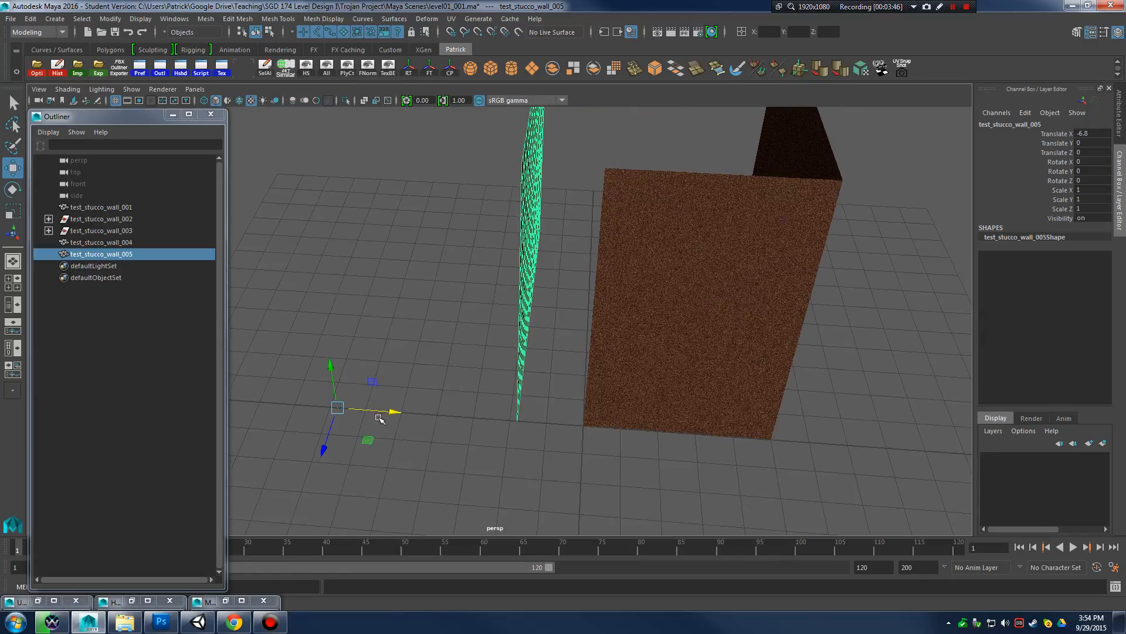
{"action": "left_click_drag", "start_coordinate": [403, 415], "coordinate": [414, 416]}
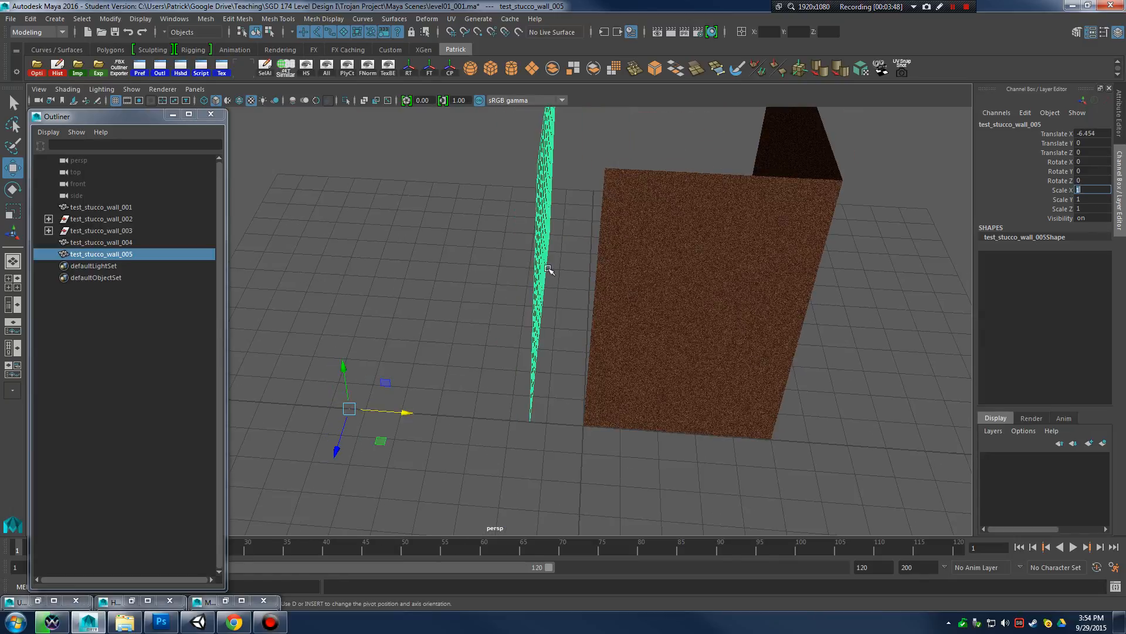
Mirror the duplicated side wall by setting its Scale X to -1
{"action": "left_click_drag", "start_coordinate": [549, 269], "coordinate": [603, 269], "text": "alt"}
{"action": "scroll", "coordinate": [603, 269], "scroll_direction": "up", "scroll_amount": 3}
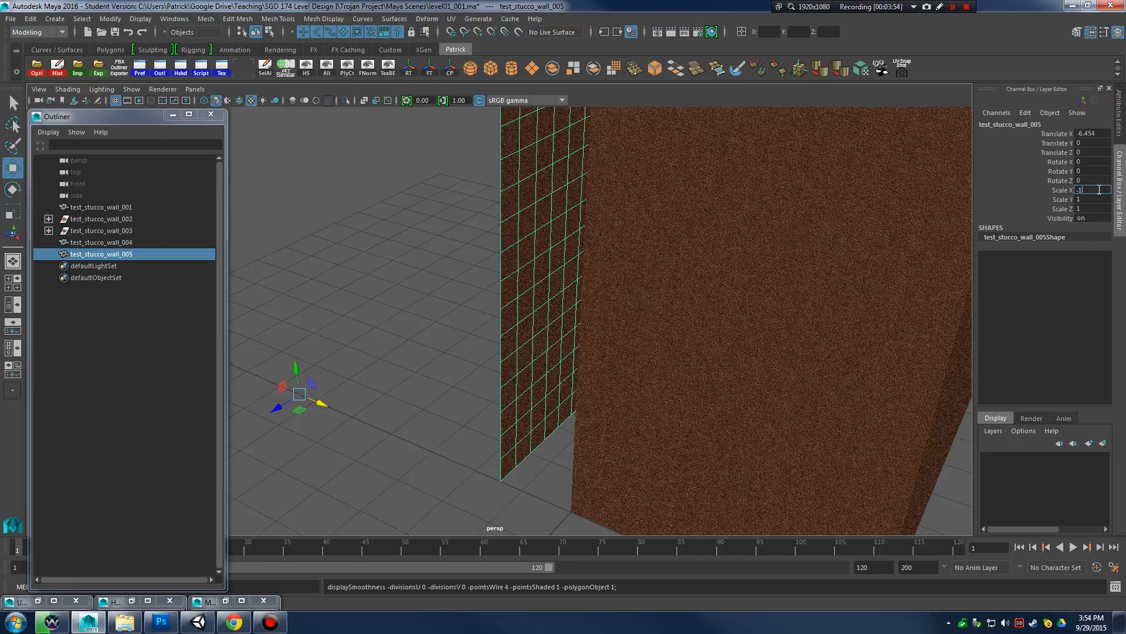
{"action": "left_click", "coordinate": [1098, 189]}
{"action": "type", "text": "-1"}
{"action": "key", "text": "Return"}
{"action": "scroll", "coordinate": [573, 310], "scroll_direction": "down", "scroll_amount": 3}
{"action": "left_click_drag", "start_coordinate": [573, 310], "coordinate": [584, 360], "text": "alt"}
{"action": "scroll", "coordinate": [727, 372], "scroll_direction": "up", "scroll_amount": 4}
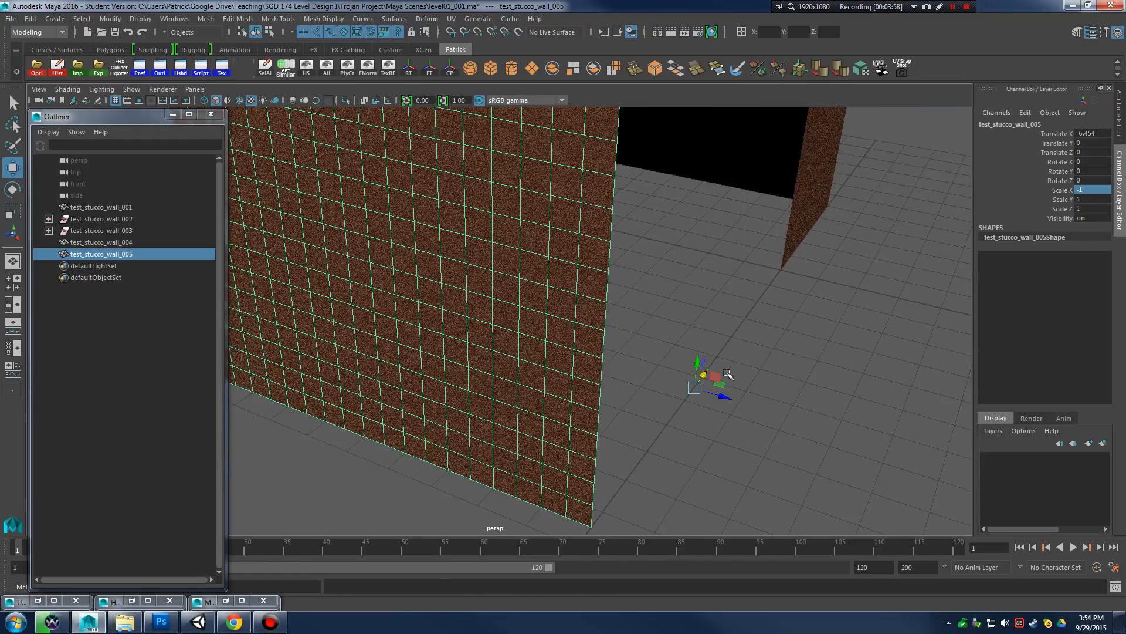
Snap the mirrored side wall's pivot to its bottom corner vertex, snap the wall onto the front wall's free bottom corner, and deselect it
{"action": "left_click_drag", "start_coordinate": [685, 382], "coordinate": [672, 378], "text": "alt"}
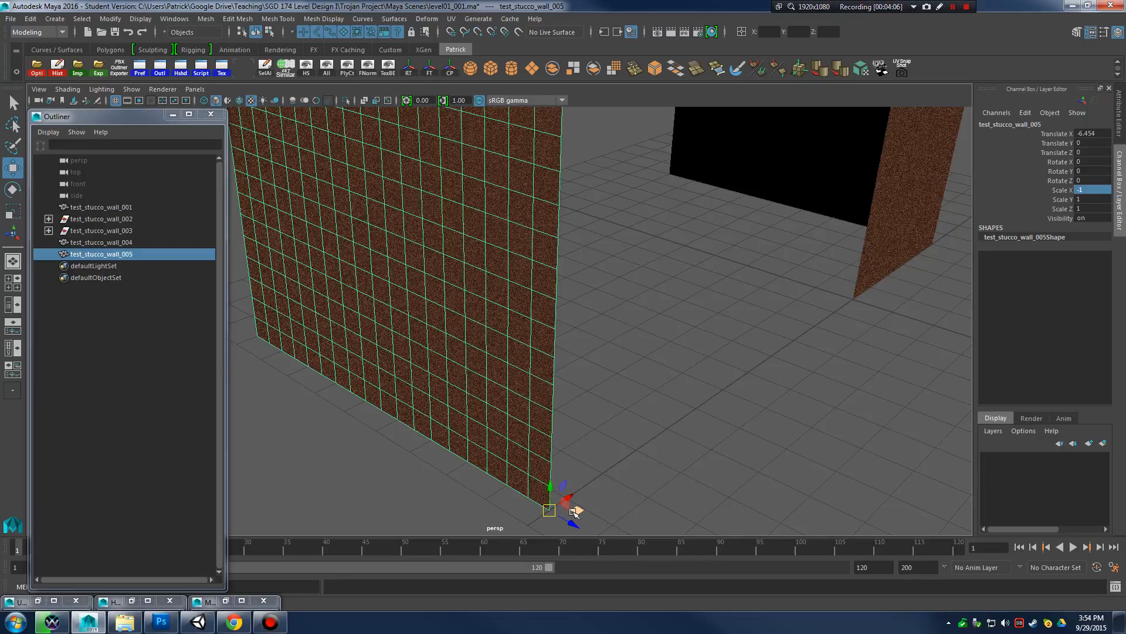
{"action": "left_click_drag", "start_coordinate": [567, 503], "coordinate": [664, 389]}
{"action": "left_click", "coordinate": [893, 458]}
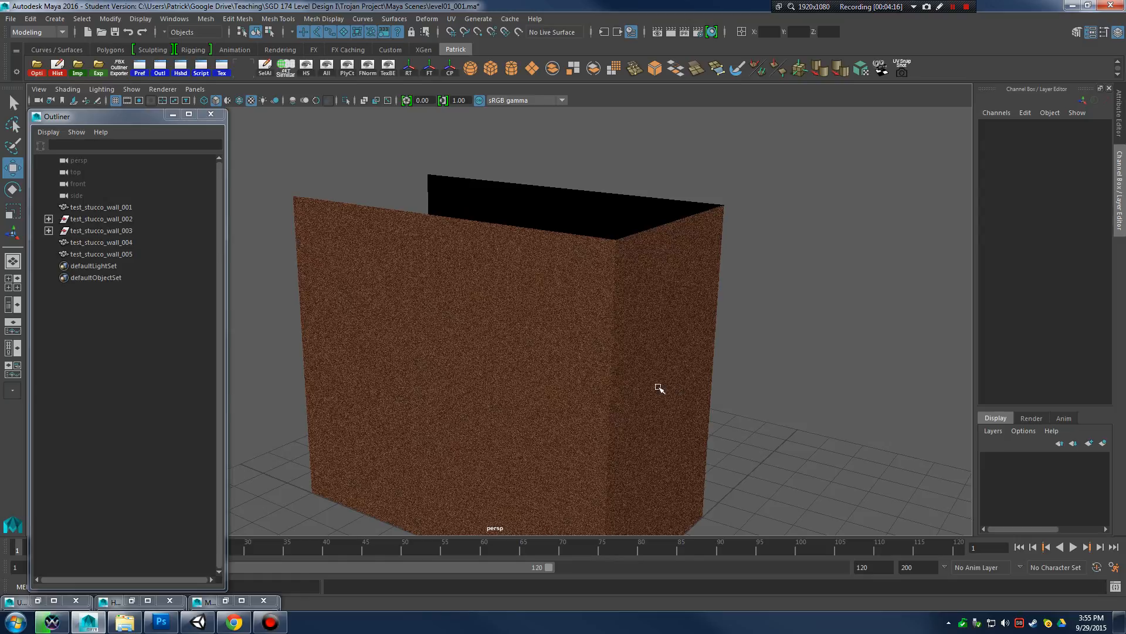
{"action": "left_click_drag", "start_coordinate": [597, 397], "coordinate": [440, 437], "text": "alt"}
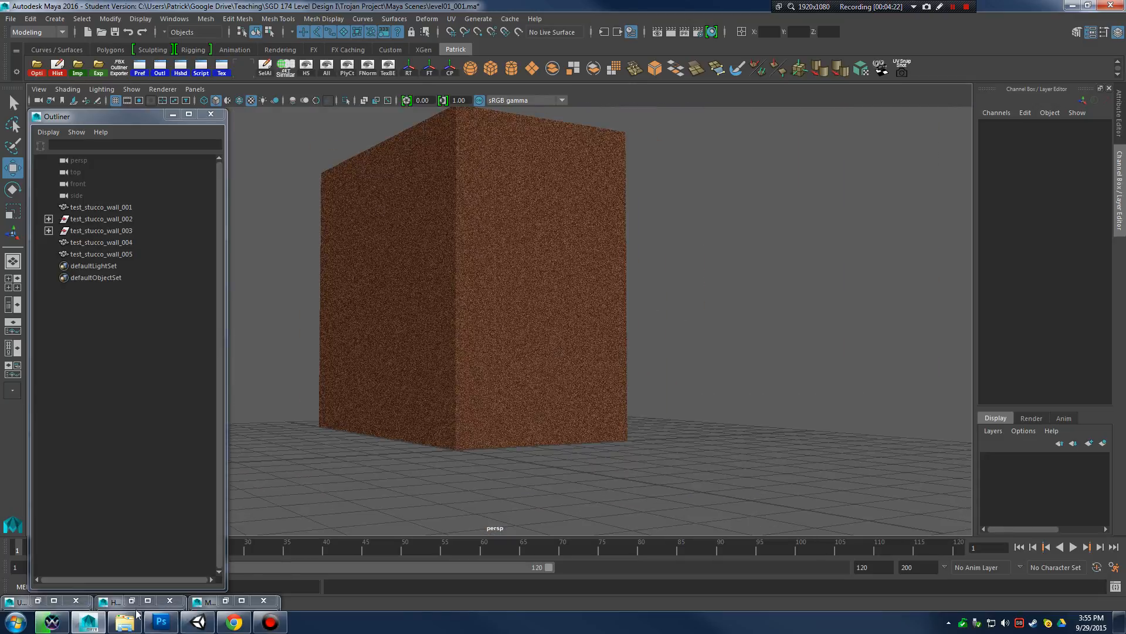
Switch to Unity and examine the blocked-out Building (0) from the front alongside its neighbouring buildings
{"action": "left_click", "coordinate": [197, 623]}
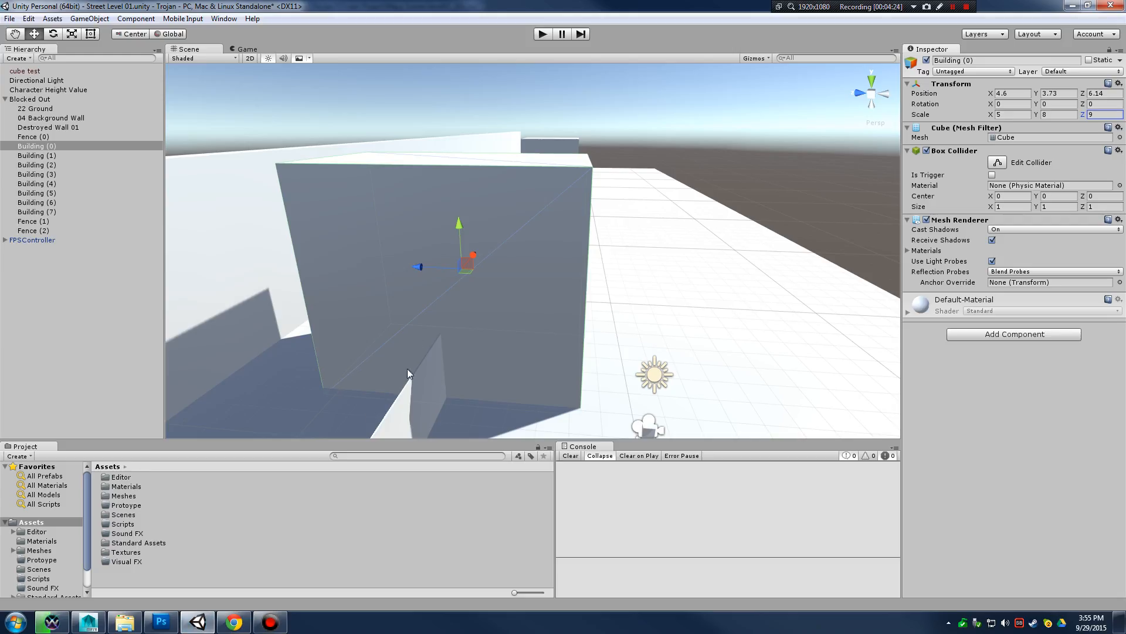
{"action": "left_click_drag", "start_coordinate": [569, 312], "coordinate": [639, 277], "text": "alt"}
{"action": "left_click_drag", "start_coordinate": [560, 279], "coordinate": [653, 297], "text": "alt"}
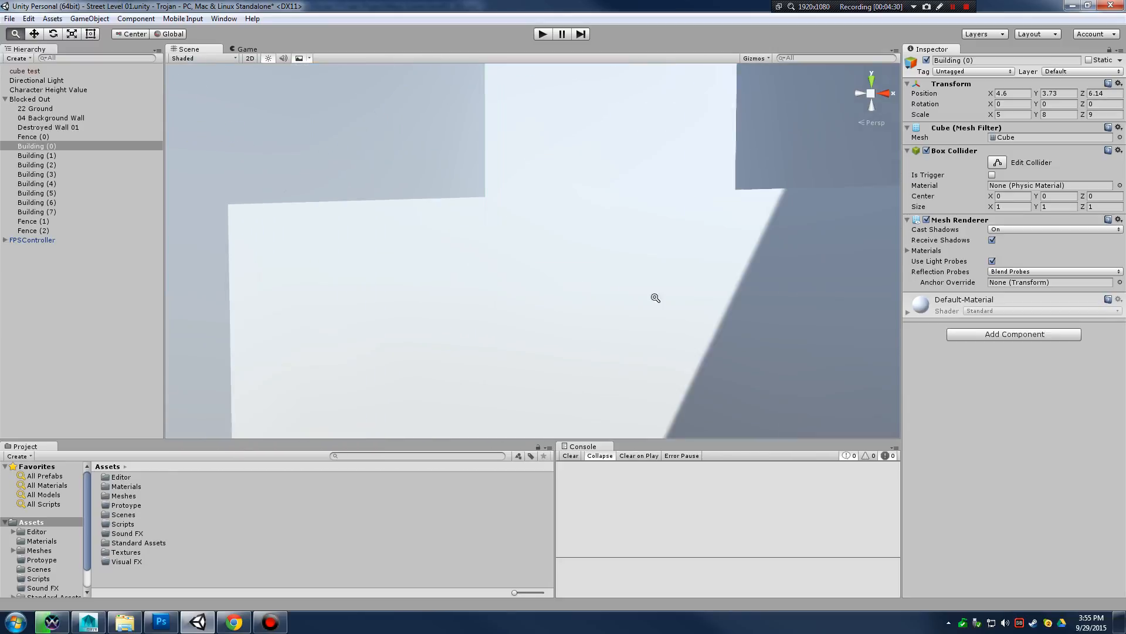
{"action": "right_click_drag", "start_coordinate": [653, 297], "coordinate": [588, 273], "text": "alt"}
{"action": "left_click_drag", "start_coordinate": [588, 273], "coordinate": [610, 280], "text": "alt"}
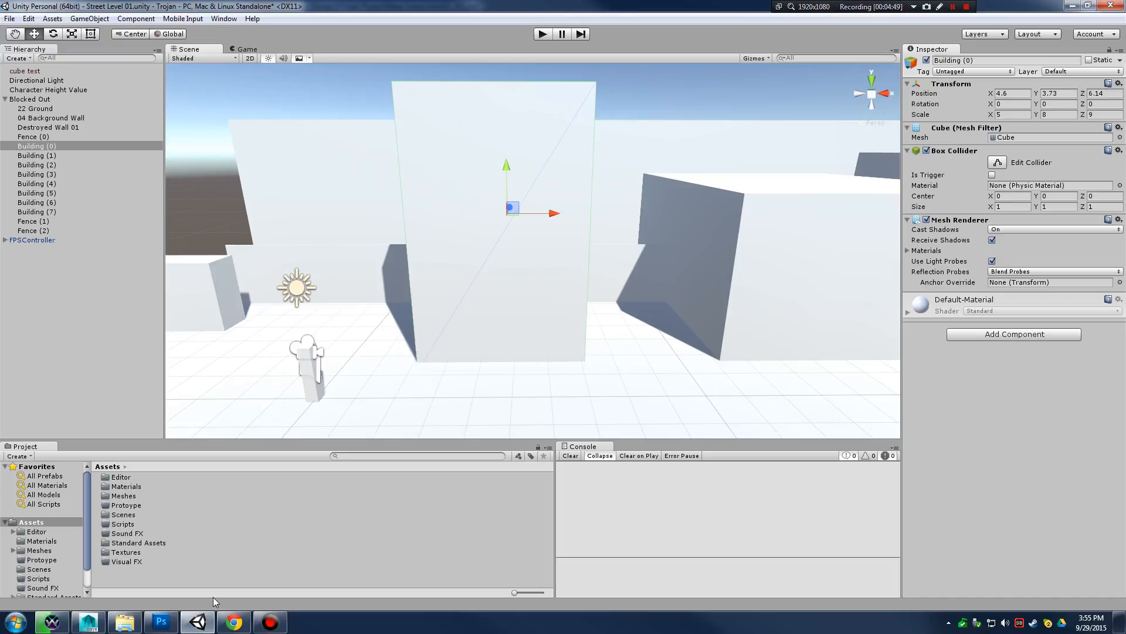
Examine Building (0) in Unity from above its front corner, and return to Maya to compare the three joined walls
{"action": "left_click_drag", "start_coordinate": [402, 305], "coordinate": [543, 294], "text": "alt"}
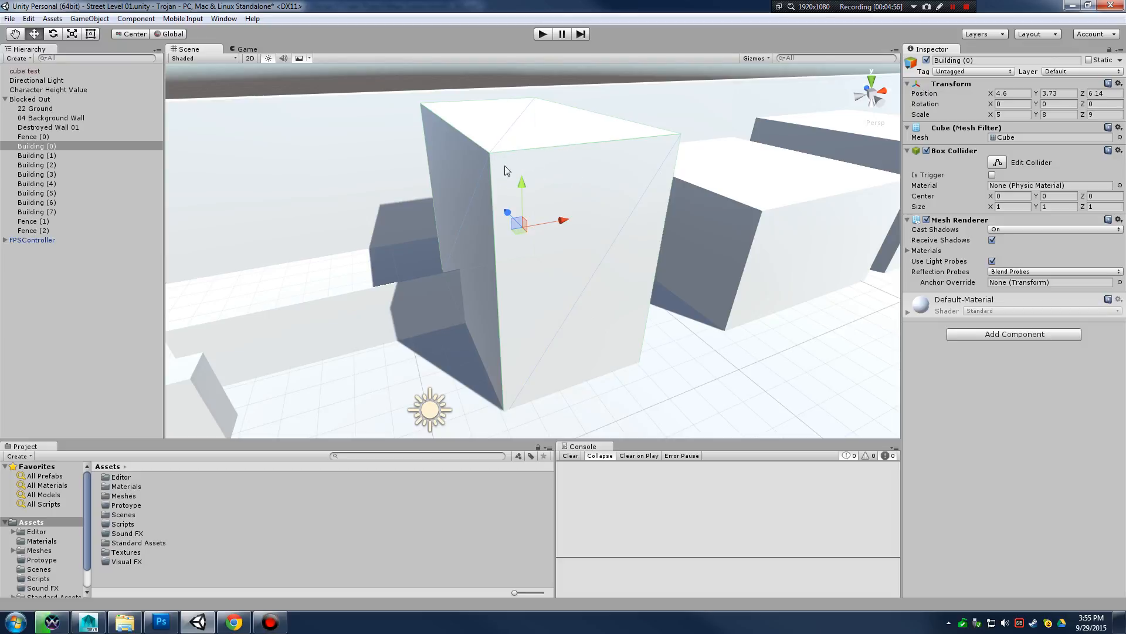
{"action": "left_click", "coordinate": [199, 623]}
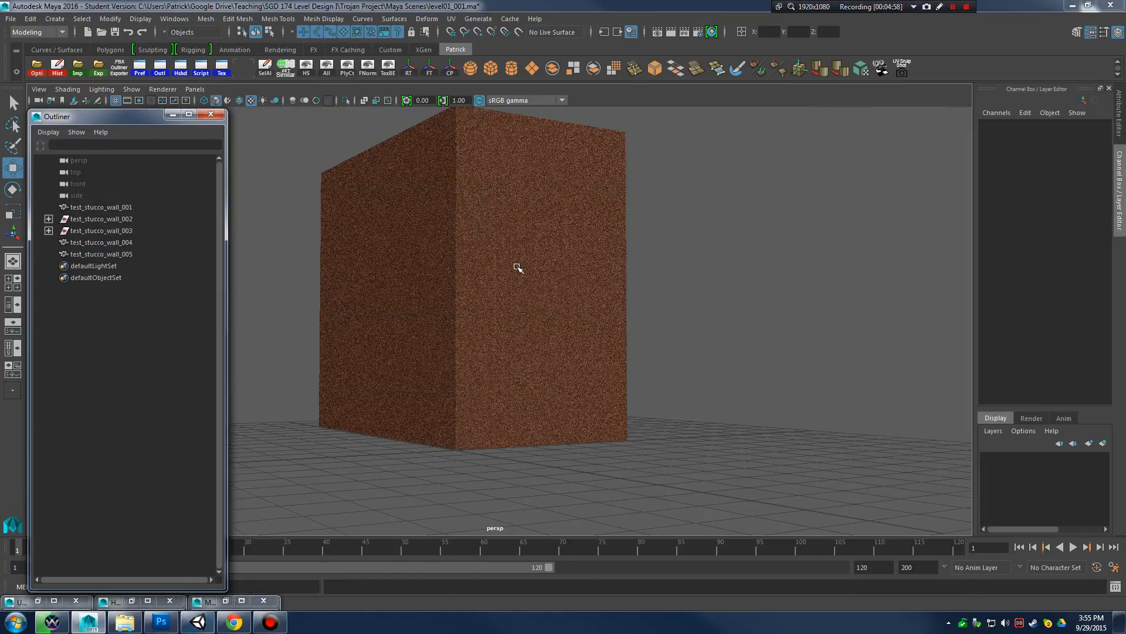
{"action": "left_click_drag", "start_coordinate": [515, 270], "coordinate": [633, 292], "text": "alt"}
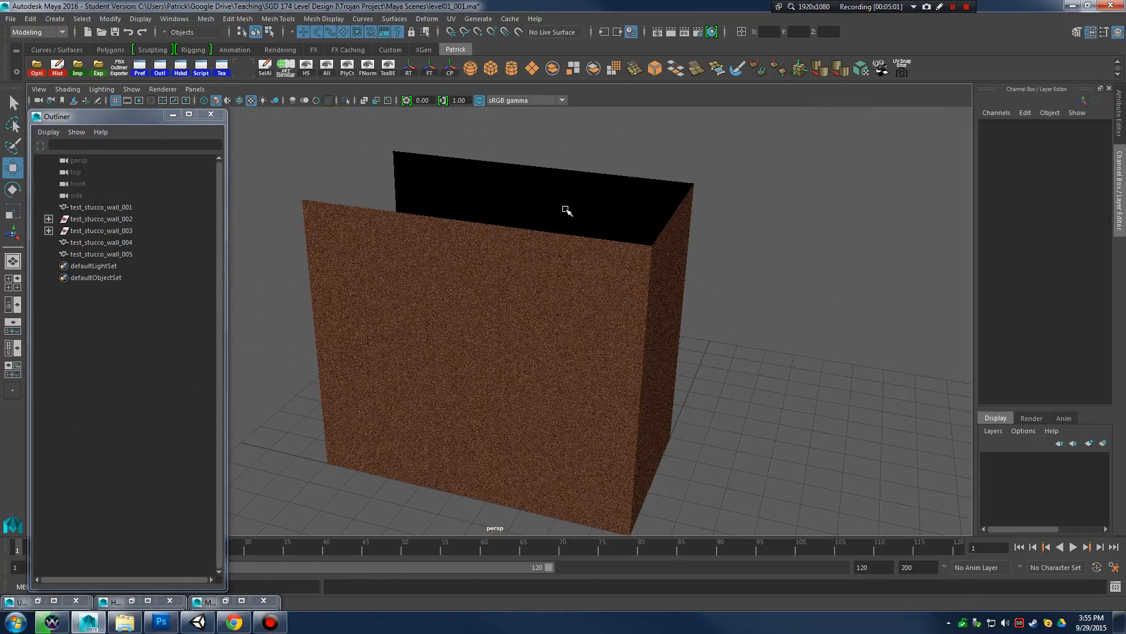
{"action": "left_click_drag", "start_coordinate": [566, 210], "coordinate": [505, 251], "text": "alt"}
Select the front wall and both side walls and combine them into a single mesh
{"action": "left_click", "coordinate": [506, 251]}
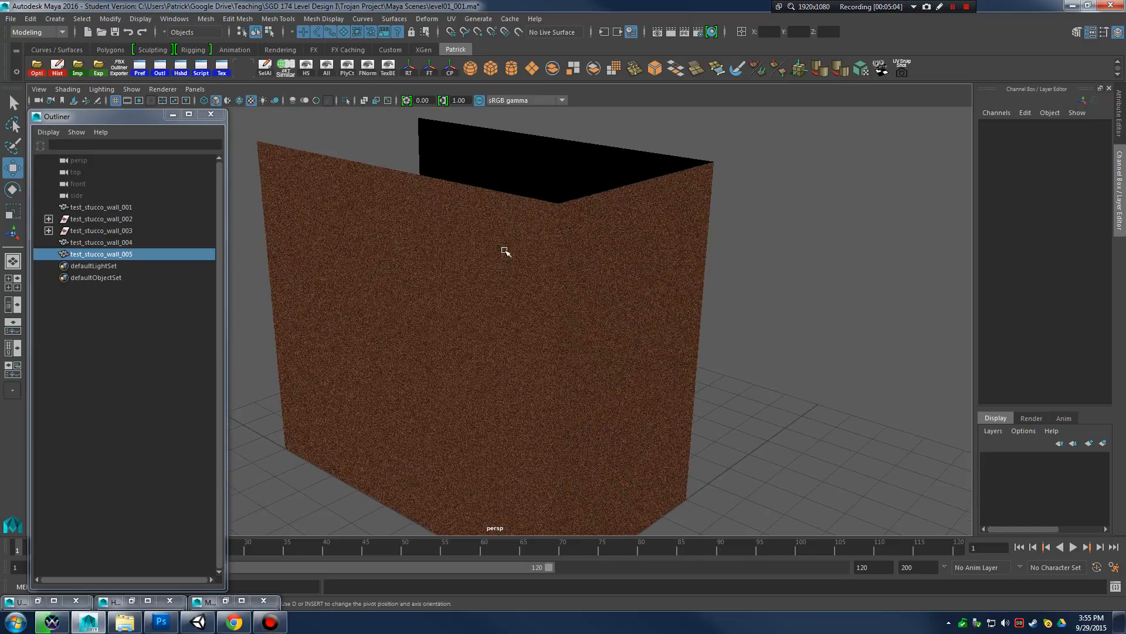
{"action": "left_click", "coordinate": [599, 234]}
{"action": "left_click", "coordinate": [606, 163], "text": "shift"}
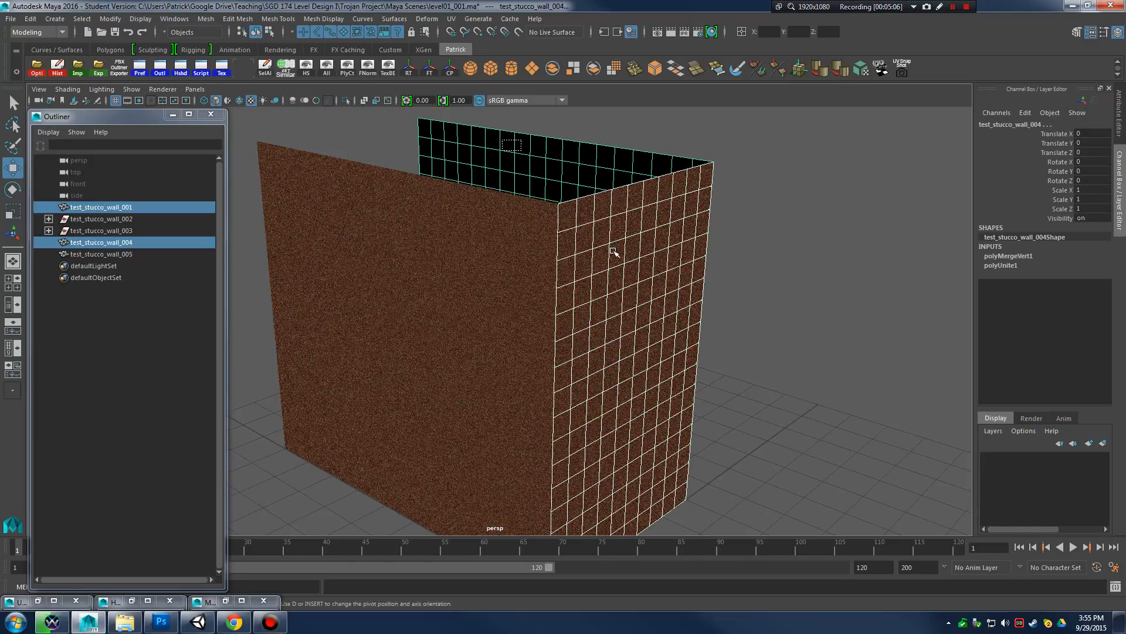
{"action": "left_click_drag", "start_coordinate": [694, 357], "coordinate": [568, 253], "text": "alt"}
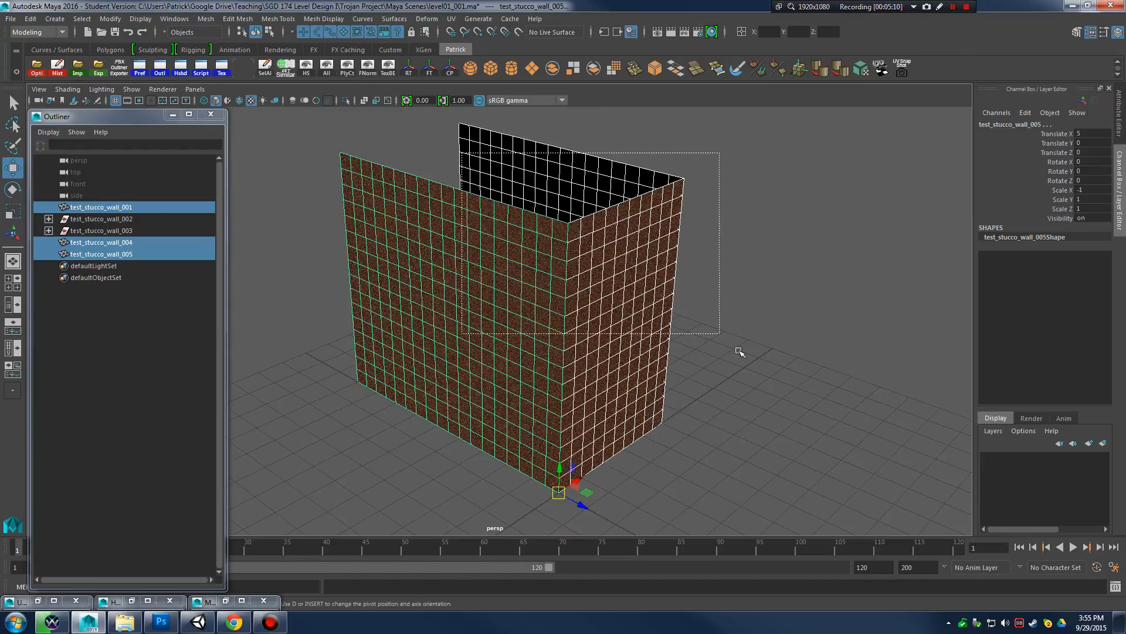
{"action": "left_click", "coordinate": [247, 18]}
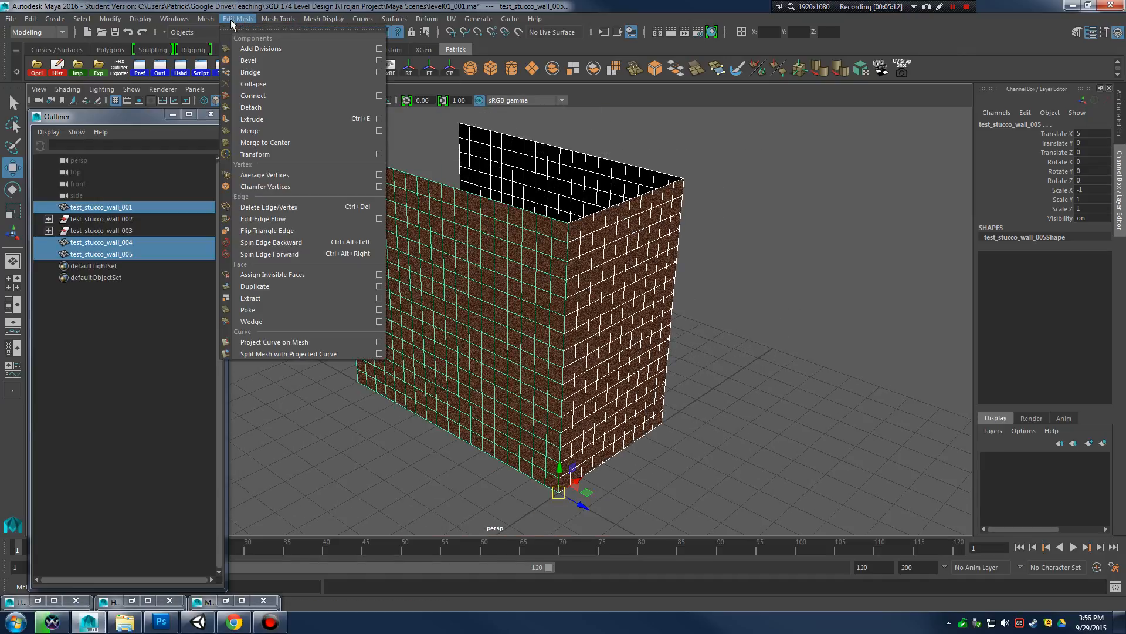
{"action": "left_click", "coordinate": [234, 61]}
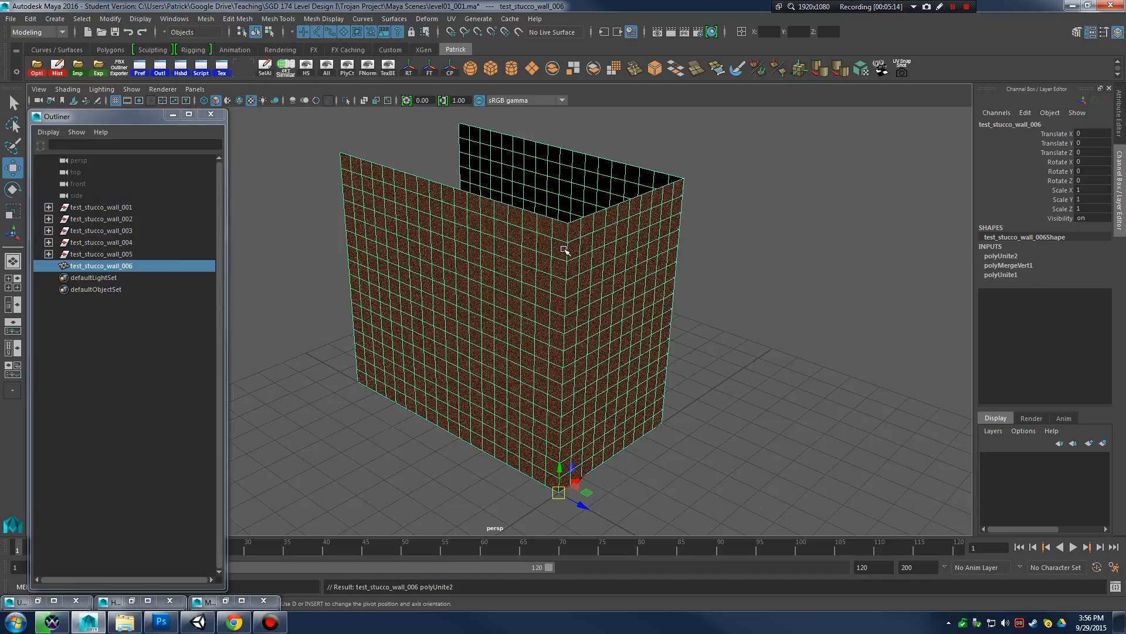
Merge all vertices of the combined wall with a 0.0010 threshold, return to object mode and deselect it
{"action": "right_click_drag", "start_coordinate": [581, 242], "coordinate": [579, 238]}
{"action": "left_click_drag", "start_coordinate": [323, 144], "coordinate": [755, 479]}
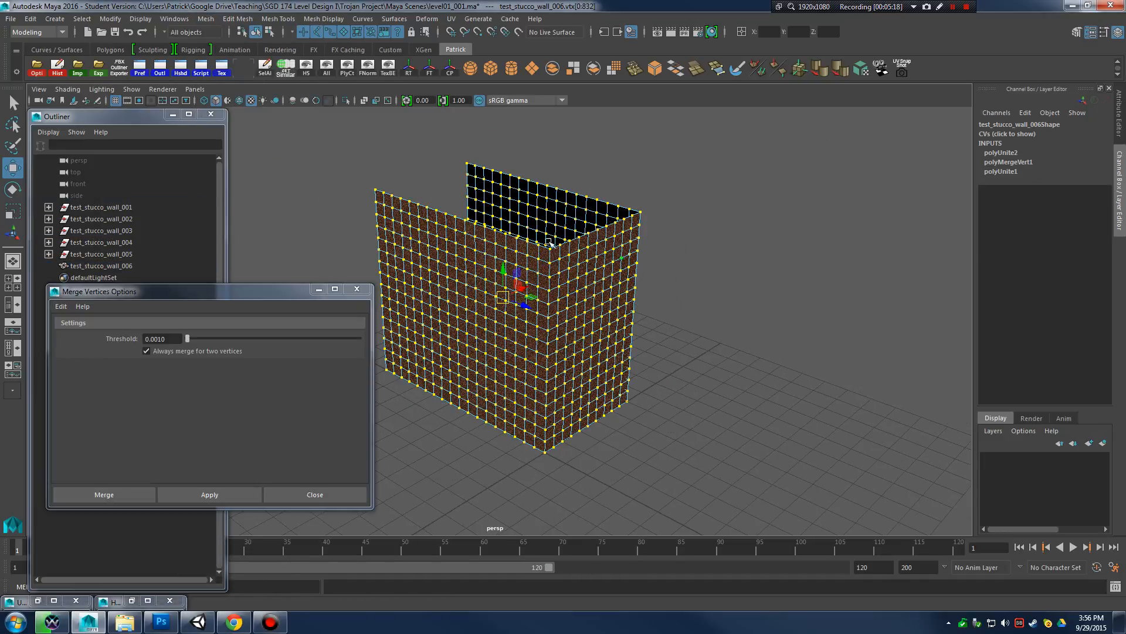
{"action": "left_click_drag", "start_coordinate": [183, 288], "coordinate": [211, 297]}
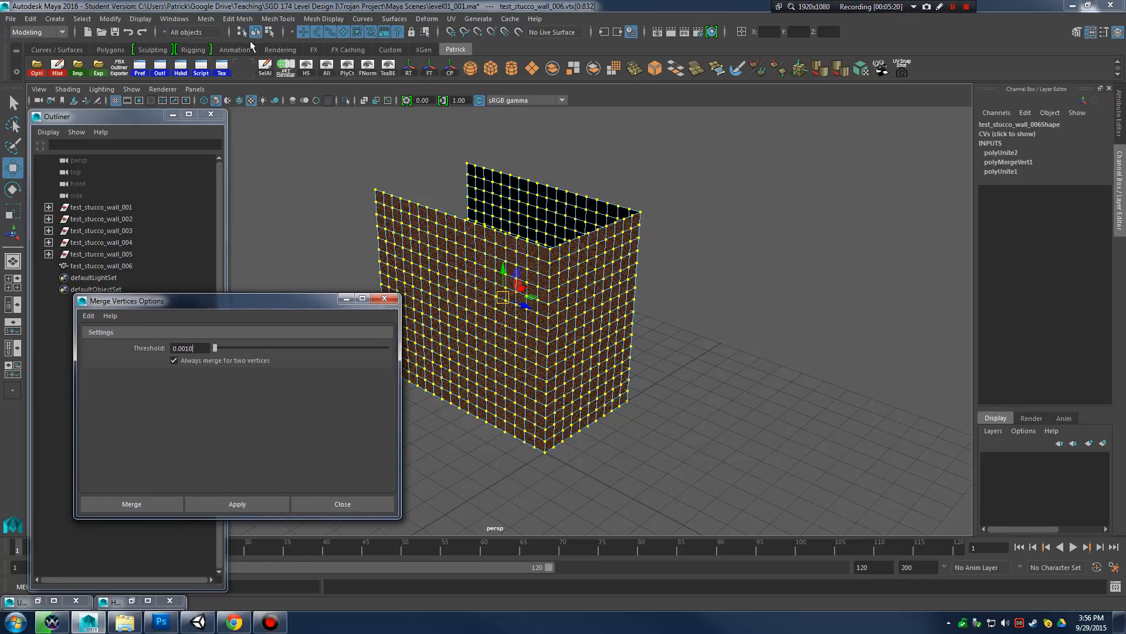
{"action": "left_click", "coordinate": [238, 18]}
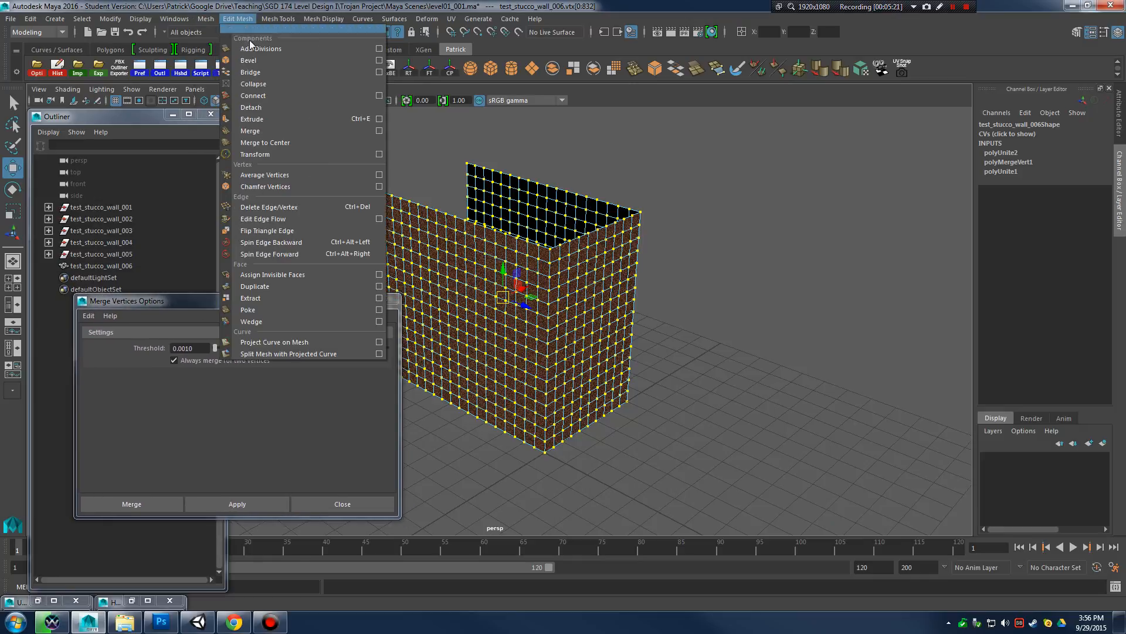
{"action": "left_click", "coordinate": [379, 131]}
{"action": "left_click", "coordinate": [235, 503]}
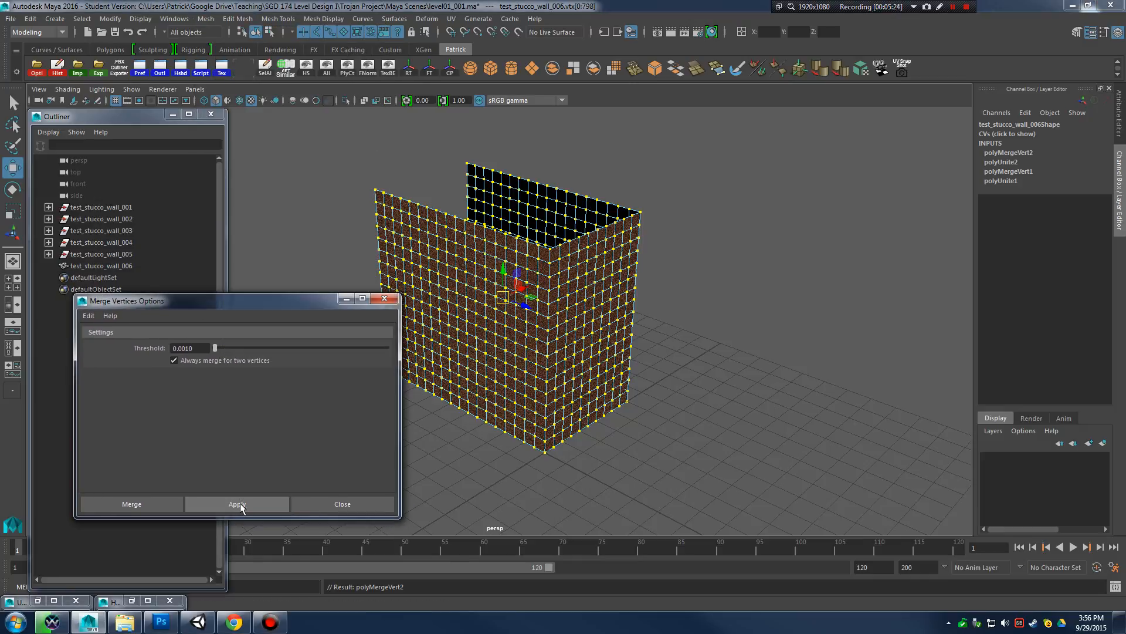
{"action": "left_click", "coordinate": [385, 298]}
{"action": "right_click", "coordinate": [592, 281]}
{"action": "right_click_drag", "start_coordinate": [591, 281], "coordinate": [648, 263]}
{"action": "left_click", "coordinate": [744, 299]}
Examine the merged wall's front corner from a distance and up close, checking how the stucco texture meets across it
{"action": "left_click_drag", "start_coordinate": [744, 299], "coordinate": [500, 287], "text": "alt"}
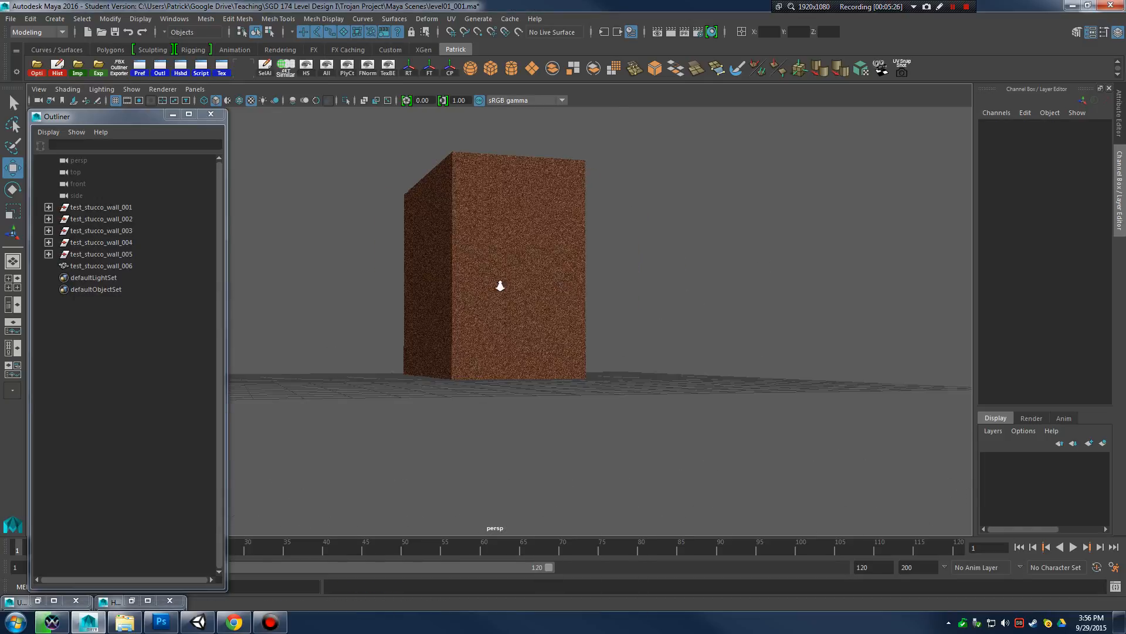
{"action": "right_click_drag", "start_coordinate": [501, 286], "coordinate": [612, 325], "text": "alt"}
{"action": "left_click_drag", "start_coordinate": [611, 326], "coordinate": [646, 304], "text": "alt"}
{"action": "right_click_drag", "start_coordinate": [645, 304], "coordinate": [636, 312], "text": "alt"}
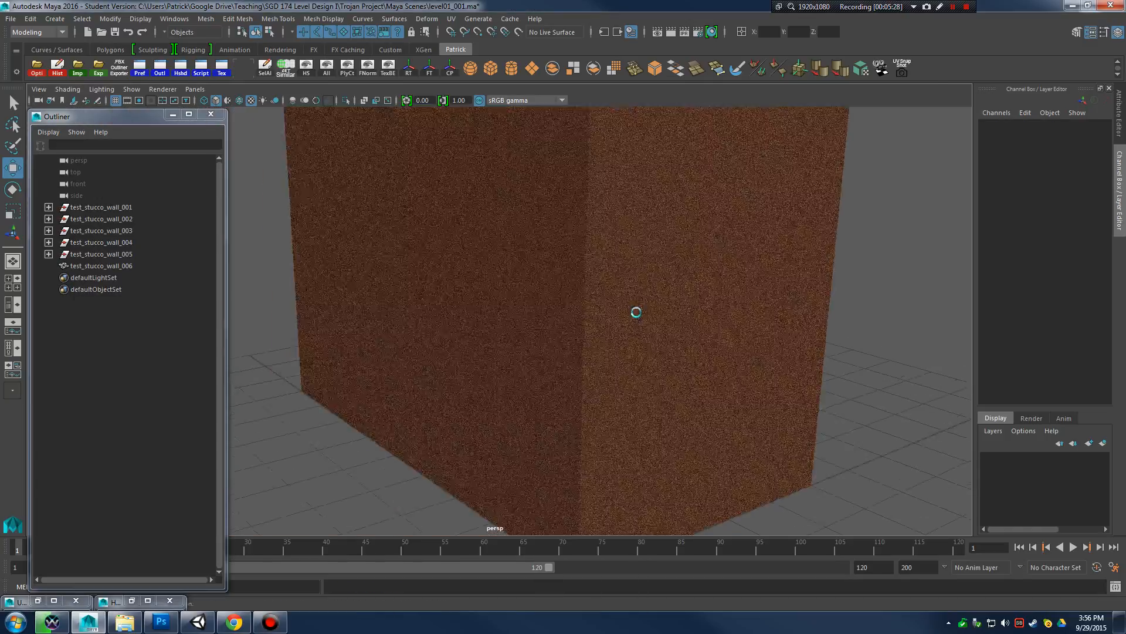
{"action": "left_click", "coordinate": [744, 275]}
{"action": "left_click_drag", "start_coordinate": [636, 312], "coordinate": [591, 279], "text": "alt"}
{"action": "left_click", "coordinate": [591, 279], "text": "shift"}
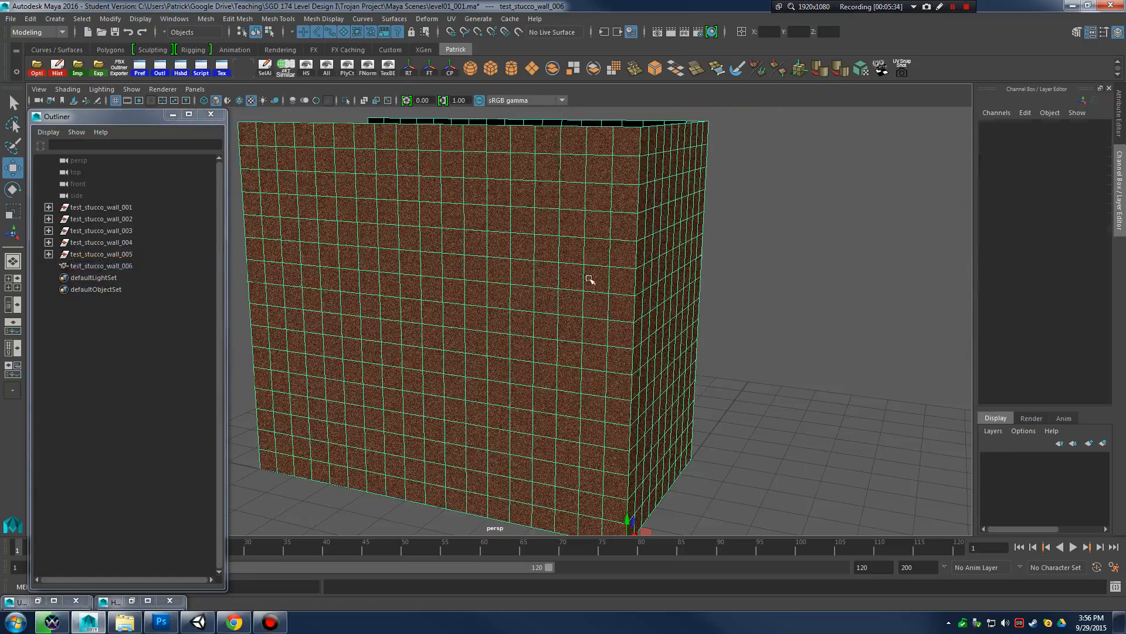
{"action": "right_click_drag", "start_coordinate": [591, 279], "coordinate": [707, 306], "text": "alt"}
{"action": "left_click_drag", "start_coordinate": [706, 306], "coordinate": [612, 293], "text": "alt"}
{"action": "right_click_drag", "start_coordinate": [613, 293], "coordinate": [757, 313], "text": "alt"}
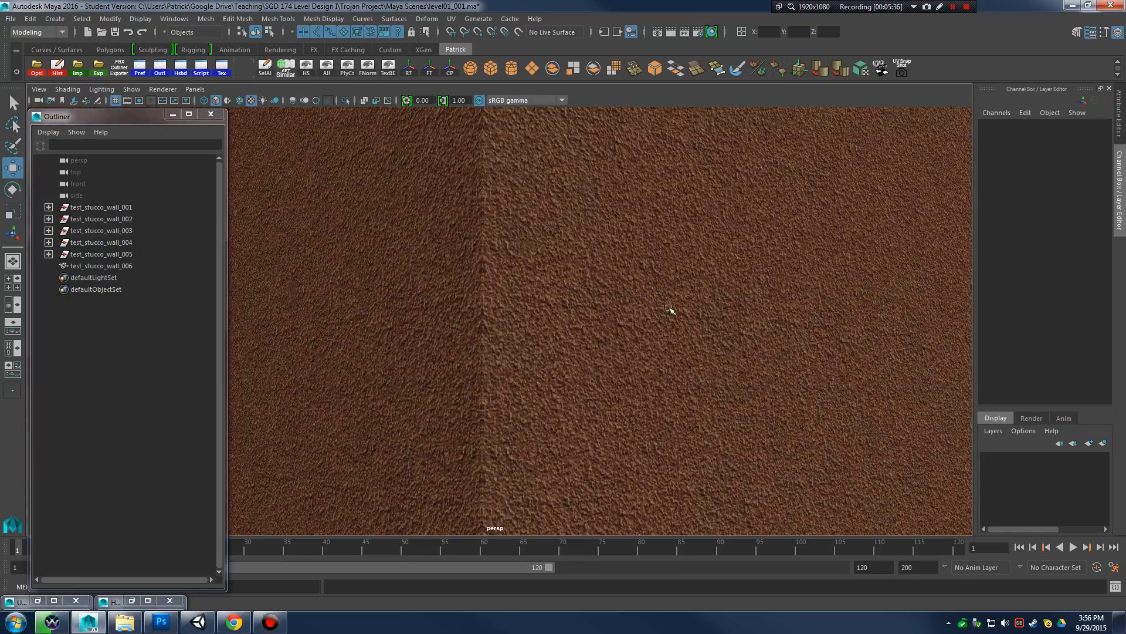
{"action": "right_click_drag", "start_coordinate": [645, 308], "coordinate": [679, 307], "text": "alt"}
{"action": "left_click_drag", "start_coordinate": [679, 307], "coordinate": [710, 286], "text": "alt"}
{"action": "middle_click_drag", "start_coordinate": [709, 287], "coordinate": [587, 285], "text": "alt"}
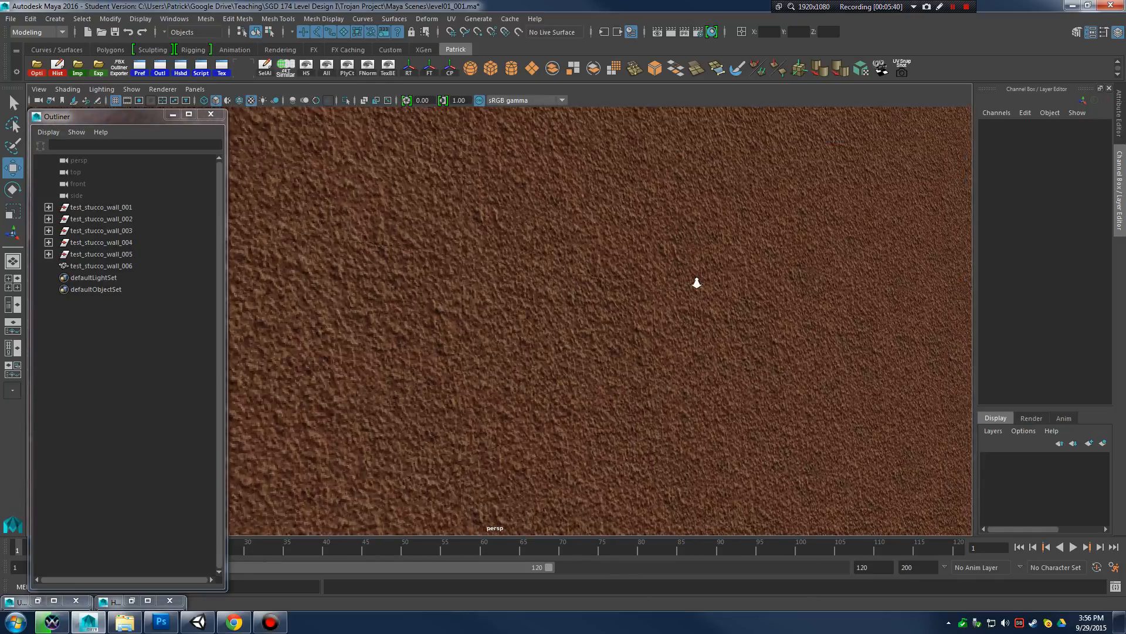
{"action": "right_click_drag", "start_coordinate": [696, 281], "coordinate": [515, 271], "text": "alt"}
{"action": "left_click_drag", "start_coordinate": [515, 272], "coordinate": [643, 339], "text": "alt"}
{"action": "middle_click_drag", "start_coordinate": [643, 338], "coordinate": [736, 328], "text": "alt"}
{"action": "right_click_drag", "start_coordinate": [736, 328], "coordinate": [467, 284], "text": "alt"}
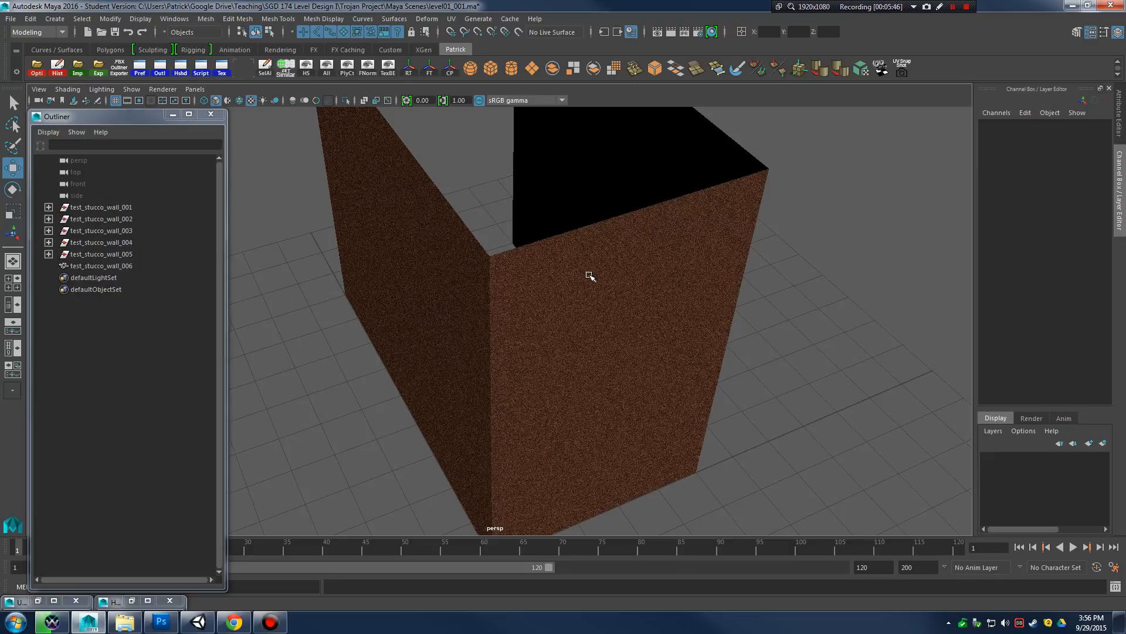
Inspect the upper end of the corner edge between the front and side walls, both shaded and with the mesh selected
{"action": "left_click", "coordinate": [530, 297]}
{"action": "right_click_drag", "start_coordinate": [530, 297], "coordinate": [558, 306], "text": "alt"}
{"action": "left_click_drag", "start_coordinate": [558, 307], "coordinate": [490, 292], "text": "alt"}
{"action": "right_click_drag", "start_coordinate": [490, 291], "coordinate": [446, 252], "text": "alt"}
{"action": "middle_click_drag", "start_coordinate": [615, 135], "coordinate": [563, 247], "text": "alt"}
{"action": "right_click_drag", "start_coordinate": [563, 247], "coordinate": [598, 261], "text": "alt"}
{"action": "mouse_move", "coordinate": [599, 262]}
{"action": "left_mouse_down", "text": "alt"}
{"action": "mouse_move", "coordinate": [563, 264]}
{"action": "mouse_move", "coordinate": [610, 269]}
{"action": "left_mouse_up", "text": "alt"}
{"action": "left_click", "coordinate": [399, 263]}
{"action": "middle_click_drag", "start_coordinate": [610, 268], "coordinate": [633, 263], "text": "alt"}
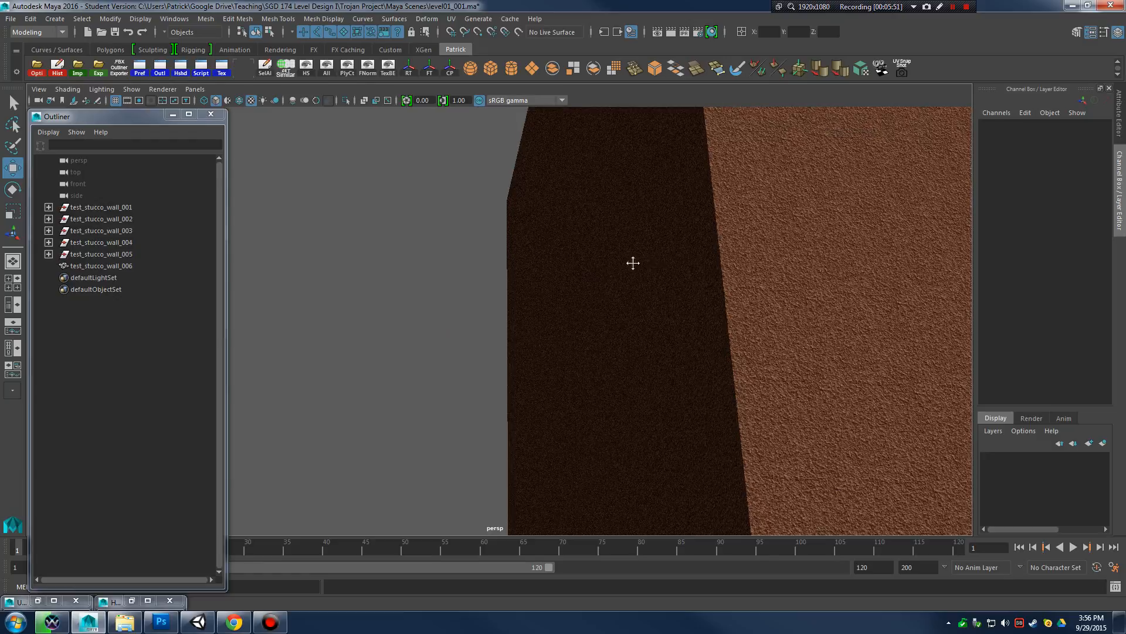
{"action": "left_click_drag", "start_coordinate": [633, 263], "coordinate": [766, 236], "text": "alt"}
{"action": "left_click", "coordinate": [812, 244]}
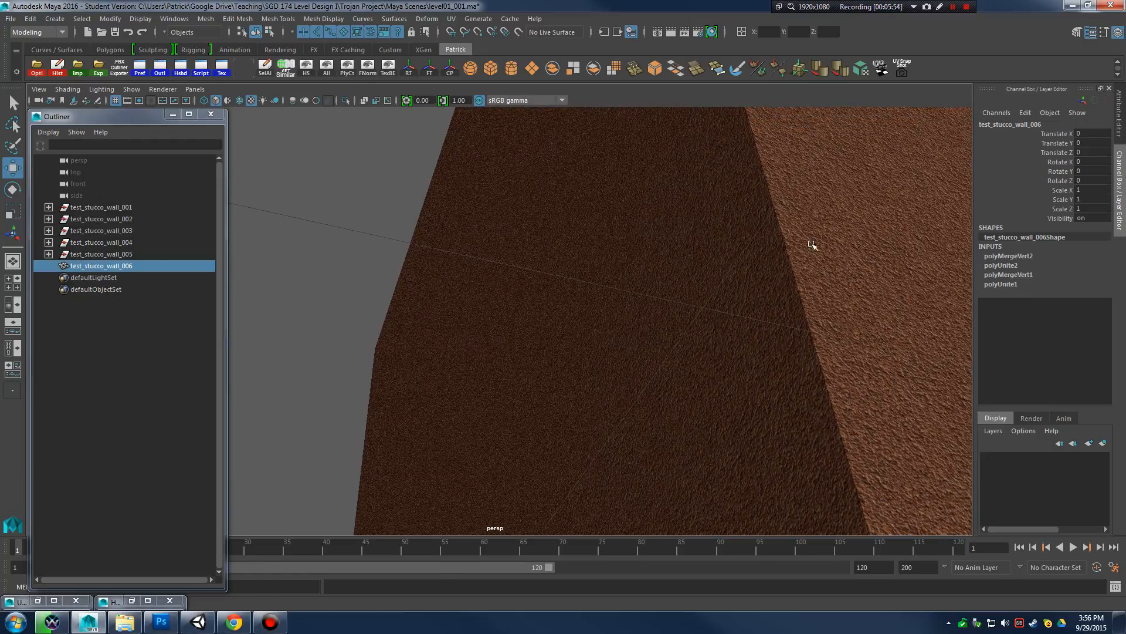
{"action": "left_click", "coordinate": [408, 154]}
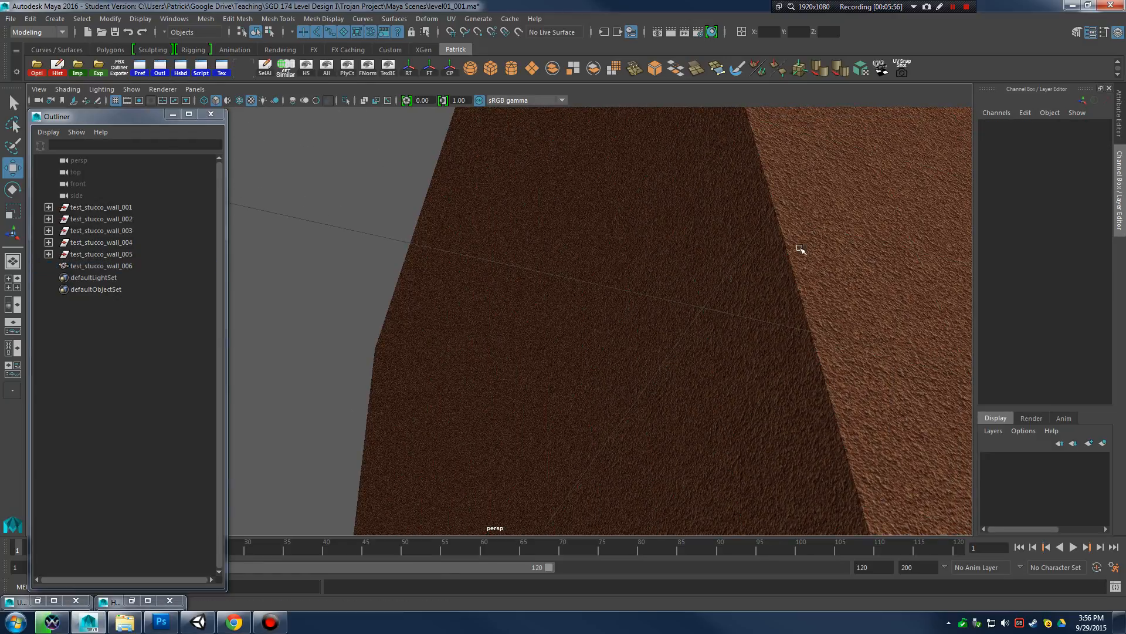
{"action": "left_click", "coordinate": [797, 256]}
{"action": "left_click_drag", "start_coordinate": [837, 252], "coordinate": [792, 299], "text": "alt"}
{"action": "right_click_drag", "start_coordinate": [791, 298], "coordinate": [691, 294], "text": "alt"}
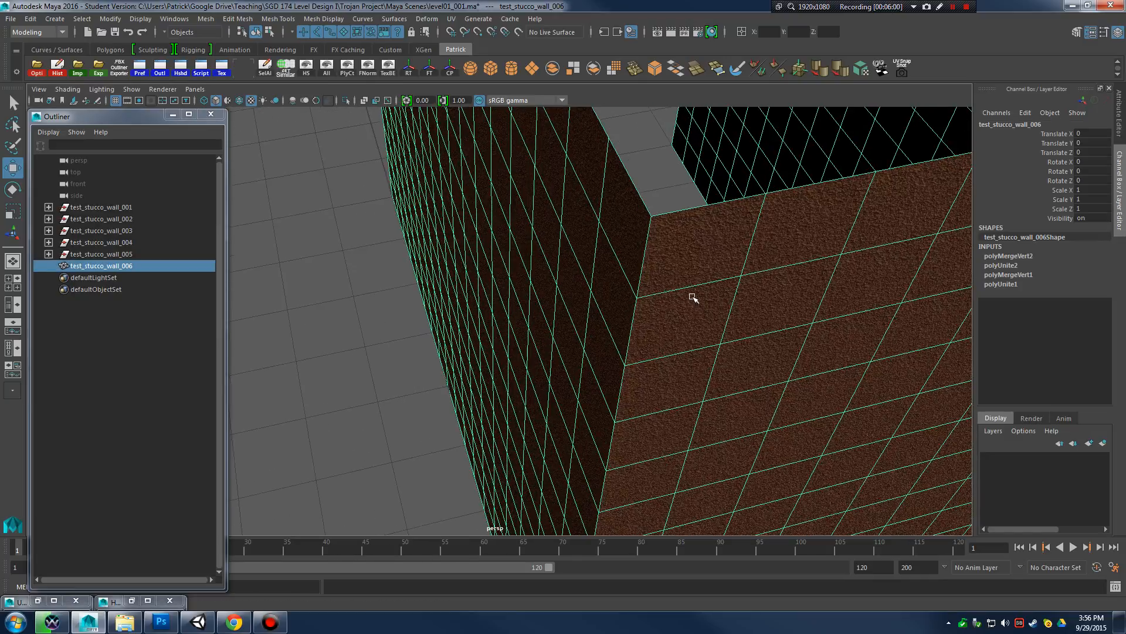
{"action": "mouse_move", "coordinate": [692, 293]}
{"action": "left_mouse_down", "text": "alt"}
{"action": "mouse_move", "coordinate": [646, 315]}
{"action": "mouse_move", "coordinate": [686, 311]}
{"action": "left_mouse_up", "text": "alt"}
{"action": "middle_click_drag", "start_coordinate": [686, 311], "coordinate": [607, 341], "text": "alt"}
{"action": "left_click_drag", "start_coordinate": [607, 341], "coordinate": [663, 320], "text": "alt"}
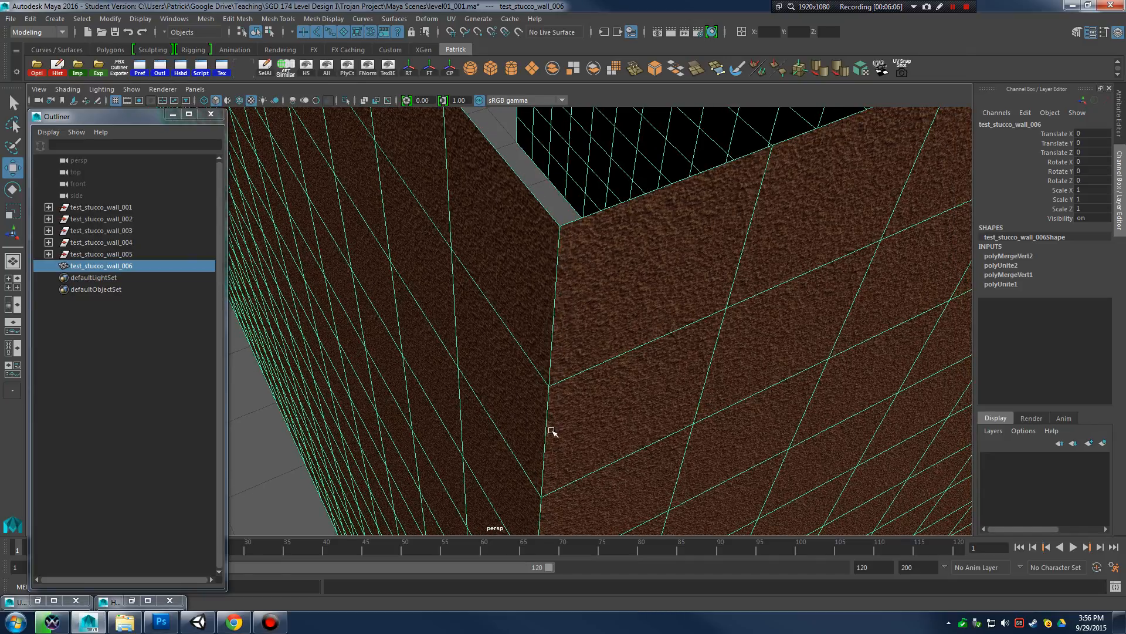
{"action": "left_click_drag", "start_coordinate": [575, 346], "coordinate": [561, 290], "text": "alt"}
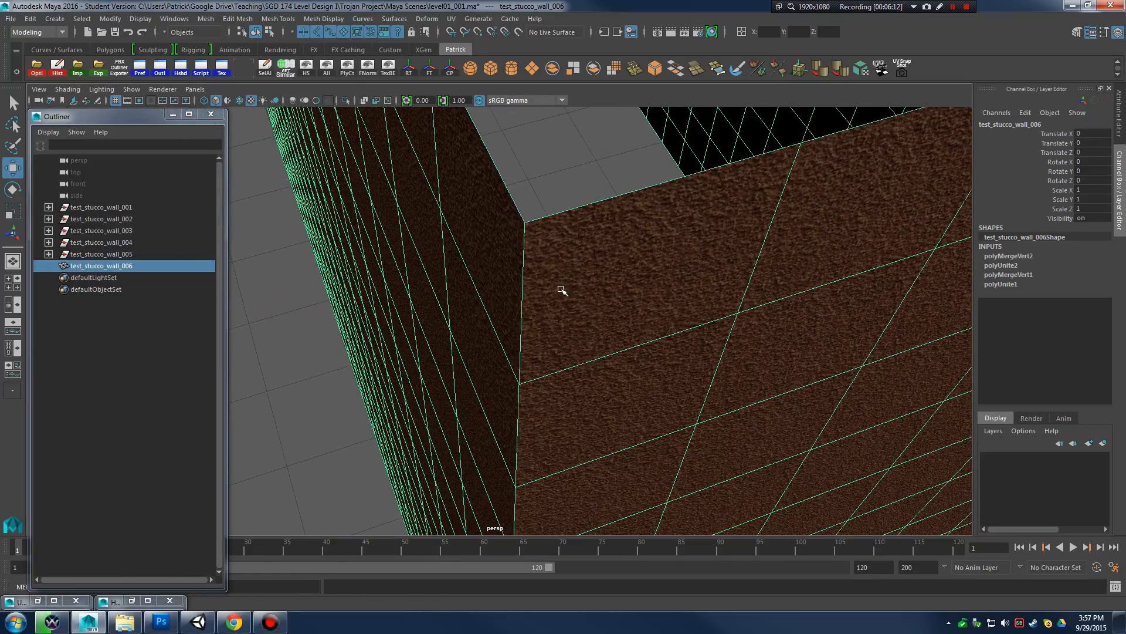
Insert a vertical edge loop on the front wall's face, close beside the corner edge
{"action": "left_click", "coordinate": [238, 19]}
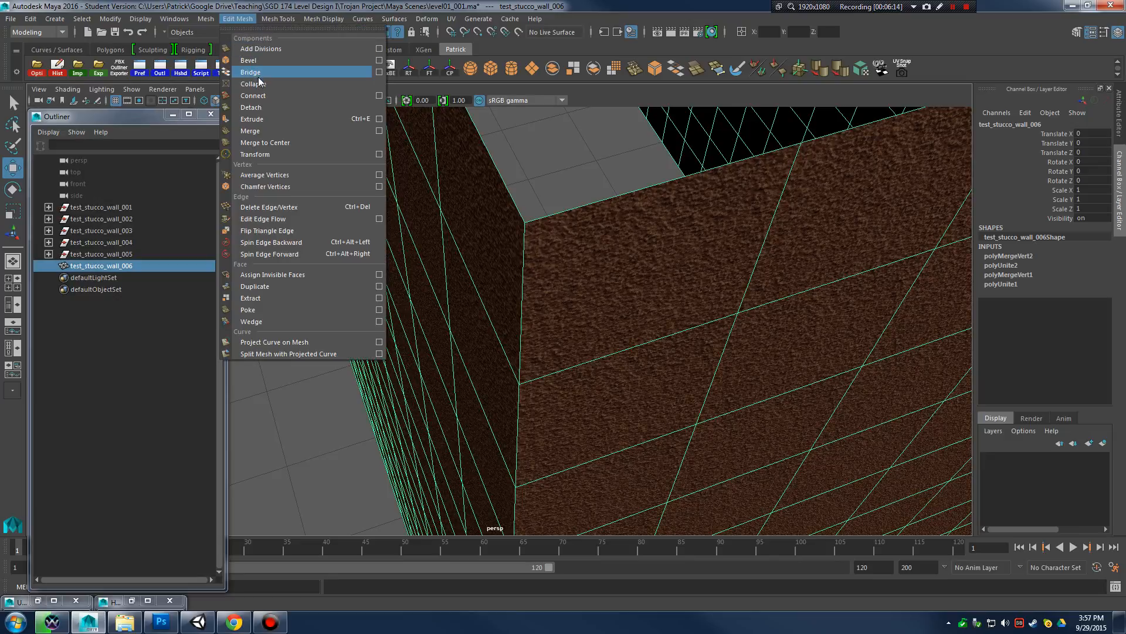
{"action": "left_click", "coordinate": [239, 19]}
{"action": "left_click", "coordinate": [278, 19]}
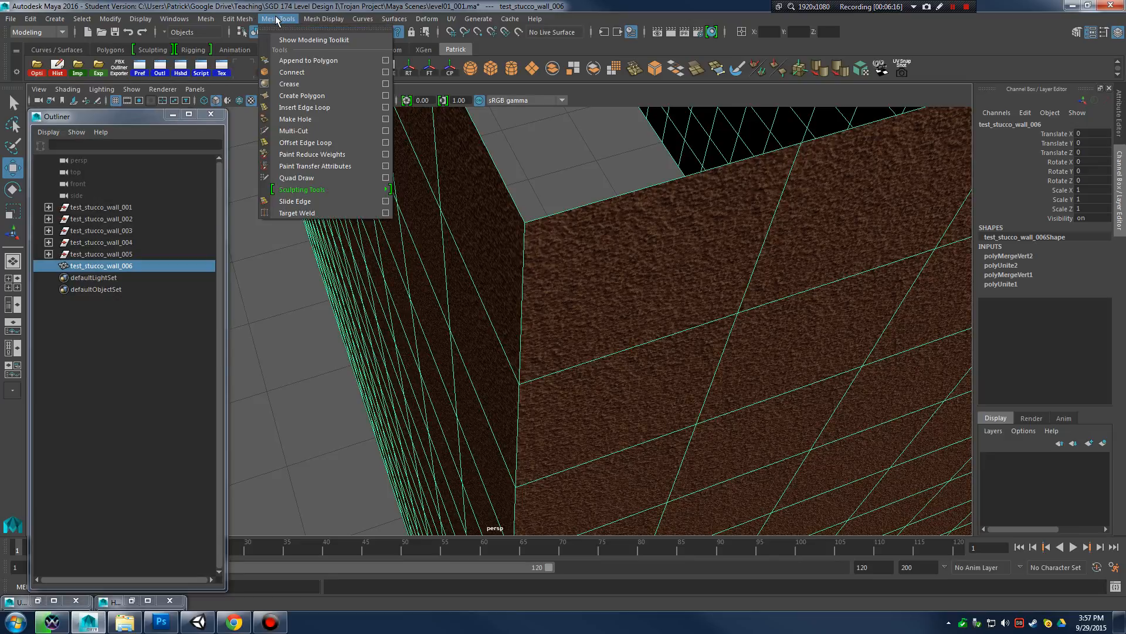
{"action": "mouse_move", "coordinate": [210, 22]}
{"action": "mouse_move", "coordinate": [267, 21]}
{"action": "left_click", "coordinate": [319, 106]}
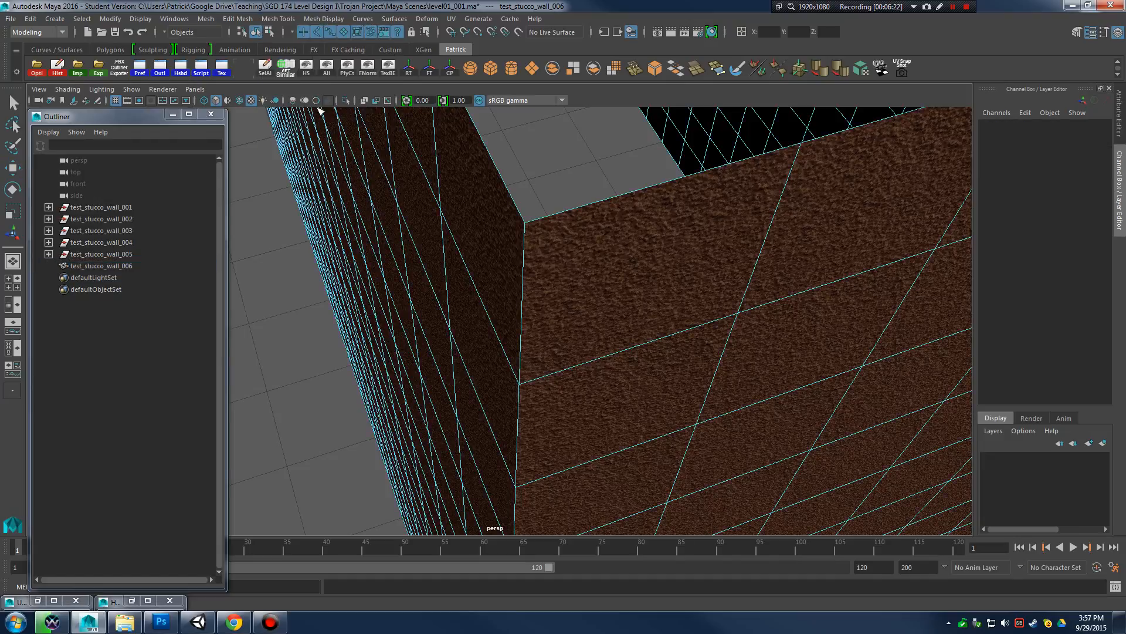
{"action": "left_click", "coordinate": [534, 223]}
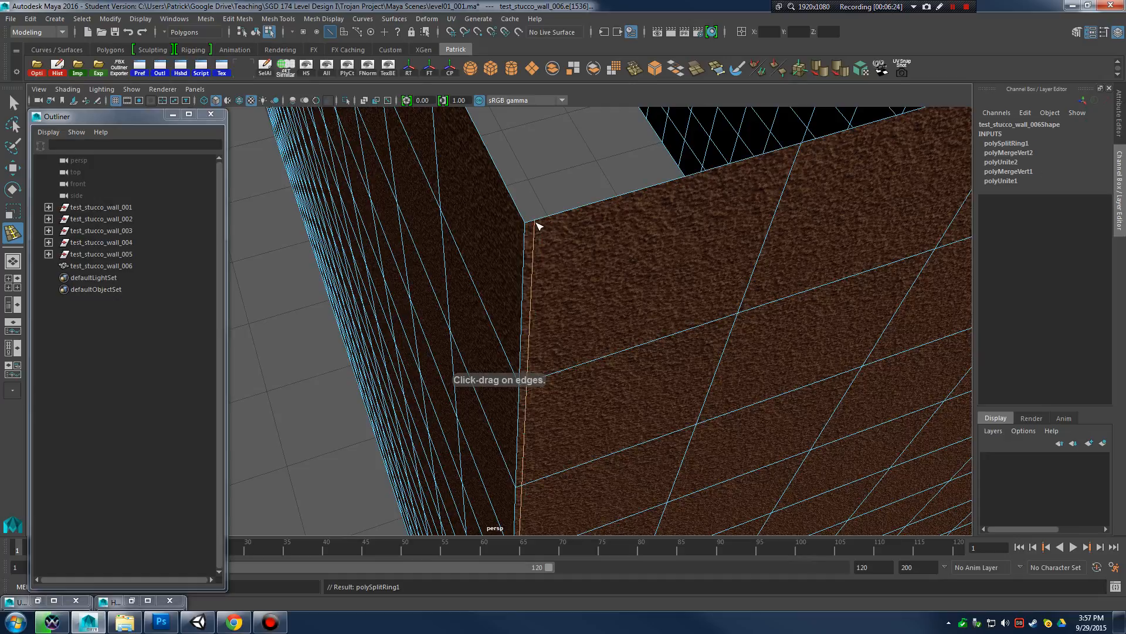
Insert a matching vertical edge loop on the side wall's face, close to the same corner edge
{"action": "left_click_drag", "start_coordinate": [572, 251], "coordinate": [571, 249], "text": "alt"}
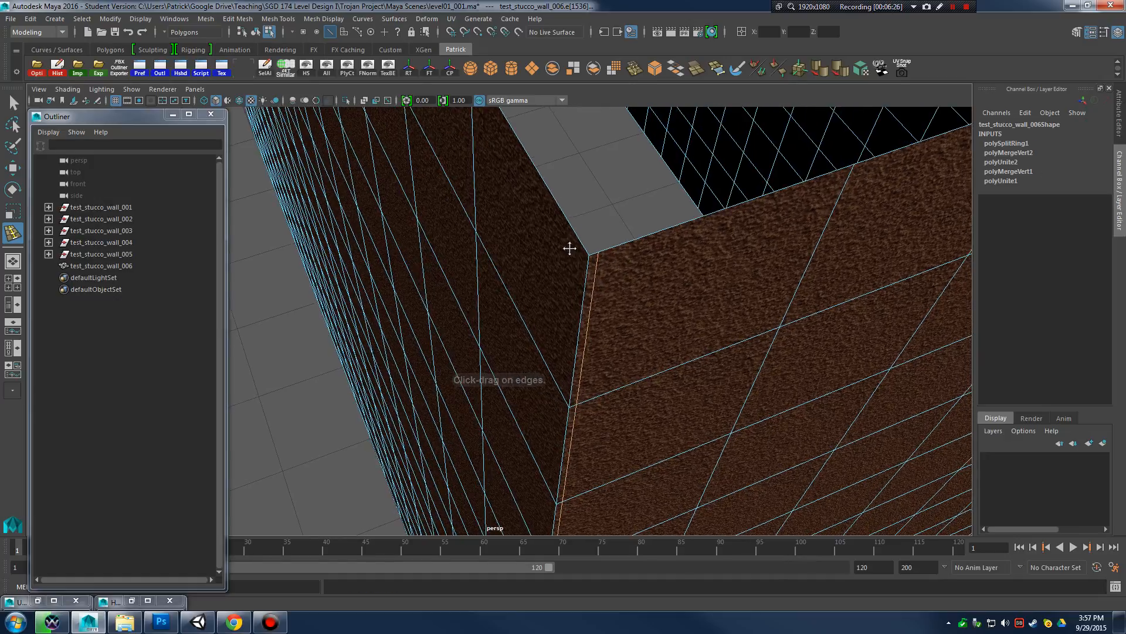
{"action": "middle_click_drag", "start_coordinate": [571, 249], "coordinate": [555, 234], "text": "alt"}
{"action": "right_click_drag", "start_coordinate": [554, 233], "coordinate": [596, 256], "text": "alt"}
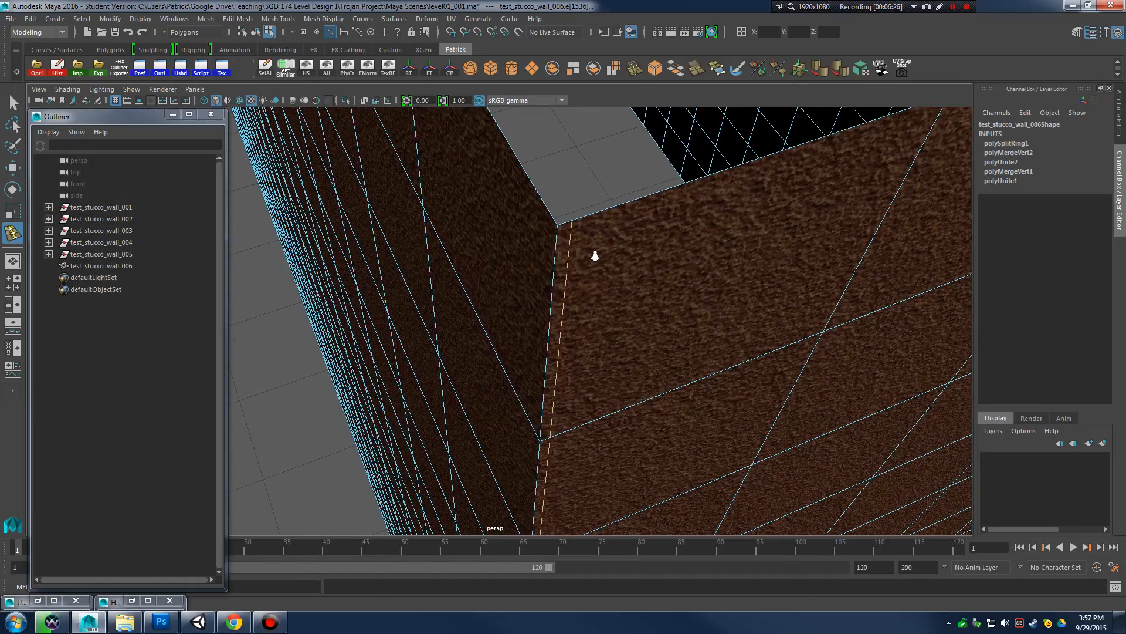
{"action": "left_click", "coordinate": [552, 215]}
{"action": "left_click_drag", "start_coordinate": [623, 263], "coordinate": [643, 271], "text": "alt"}
{"action": "middle_click_drag", "start_coordinate": [643, 271], "coordinate": [614, 276], "text": "alt"}
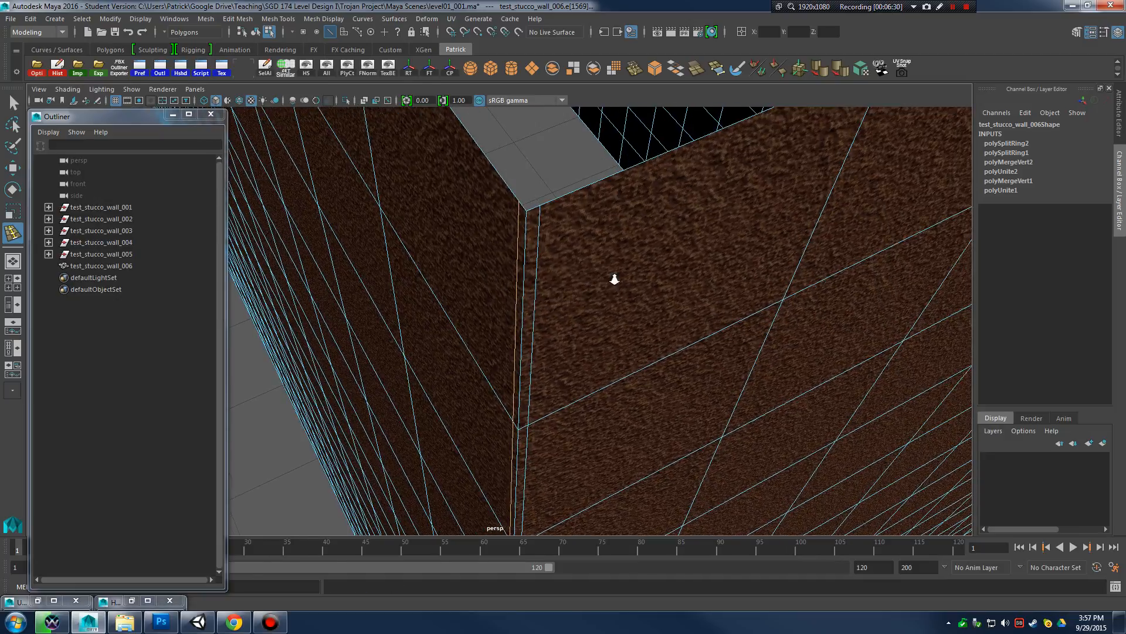
{"action": "right_click_drag", "start_coordinate": [614, 276], "coordinate": [644, 280], "text": "alt"}
{"action": "left_click_drag", "start_coordinate": [644, 280], "coordinate": [643, 294], "text": "alt"}
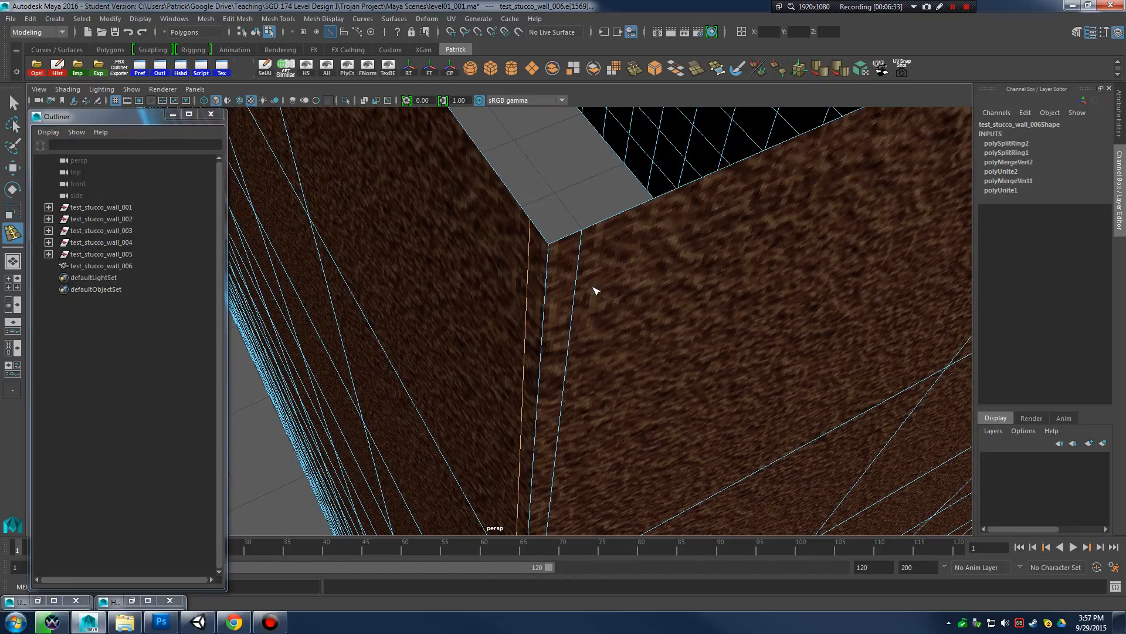
Switch the merged wall to edge selection and select the full vertical edge loop beside the corner on the front wall
{"action": "key", "text": "q"}
{"action": "right_click_drag", "start_coordinate": [689, 277], "coordinate": [584, 300], "text": "alt"}
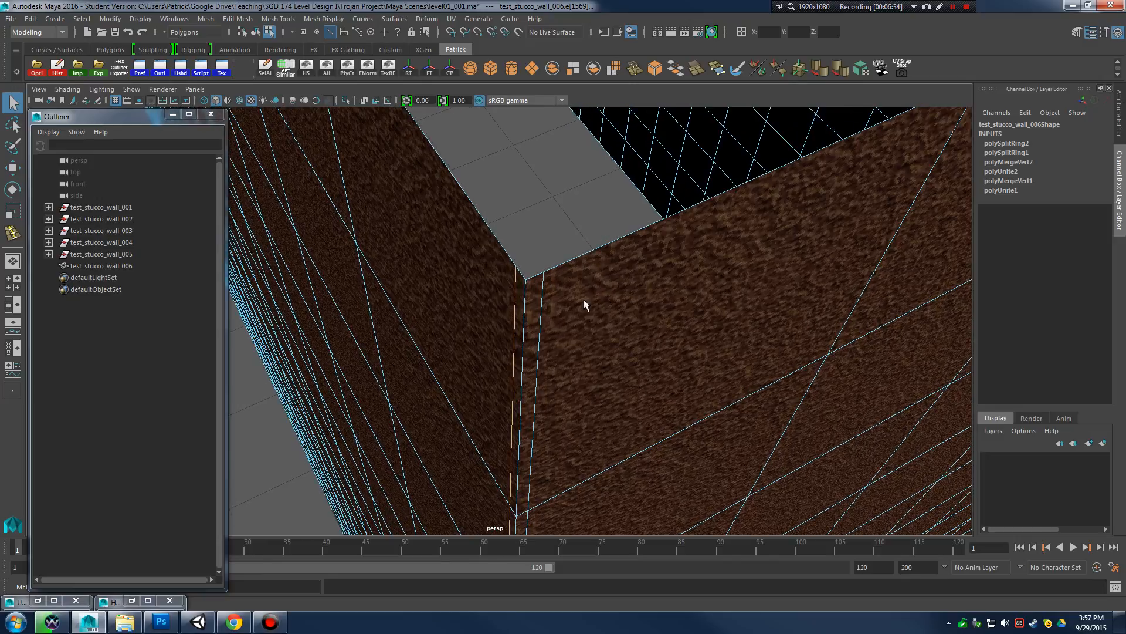
{"action": "right_click", "coordinate": [533, 295]}
{"action": "right_click_drag", "start_coordinate": [535, 268], "coordinate": [535, 264]}
{"action": "right_click_drag", "start_coordinate": [657, 318], "coordinate": [545, 282], "text": "alt"}
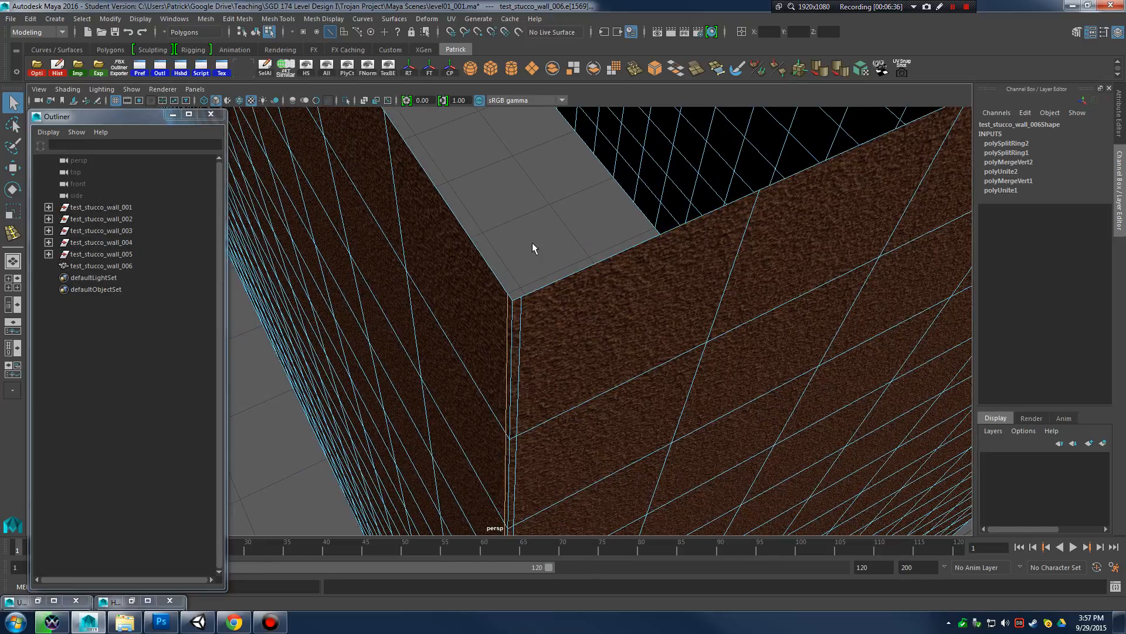
{"action": "left_click", "coordinate": [533, 241]}
{"action": "middle_click_drag", "start_coordinate": [608, 387], "coordinate": [587, 240], "text": "alt"}
{"action": "right_click_drag", "start_coordinate": [546, 276], "coordinate": [578, 287], "text": "alt"}
{"action": "middle_click_drag", "start_coordinate": [574, 298], "coordinate": [575, 320], "text": "alt"}
{"action": "right_click_drag", "start_coordinate": [600, 262], "coordinate": [573, 256]}
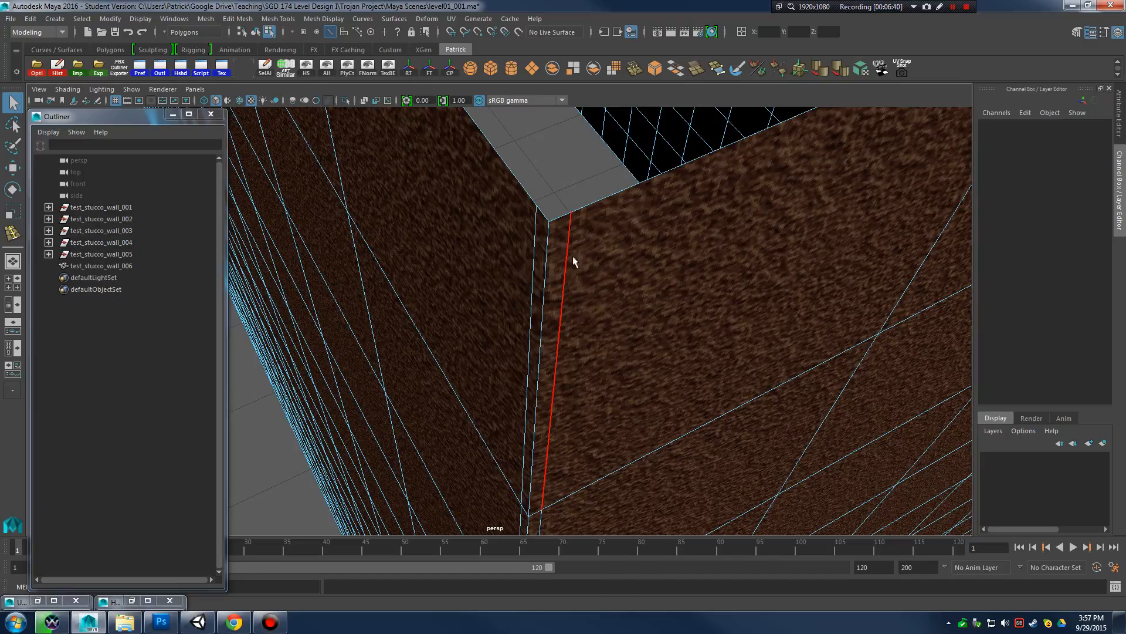
{"action": "left_click", "coordinate": [568, 256]}
{"action": "right_click_drag", "start_coordinate": [696, 346], "coordinate": [582, 338], "text": "alt"}
{"action": "middle_click_drag", "start_coordinate": [613, 398], "coordinate": [616, 311], "text": "alt"}
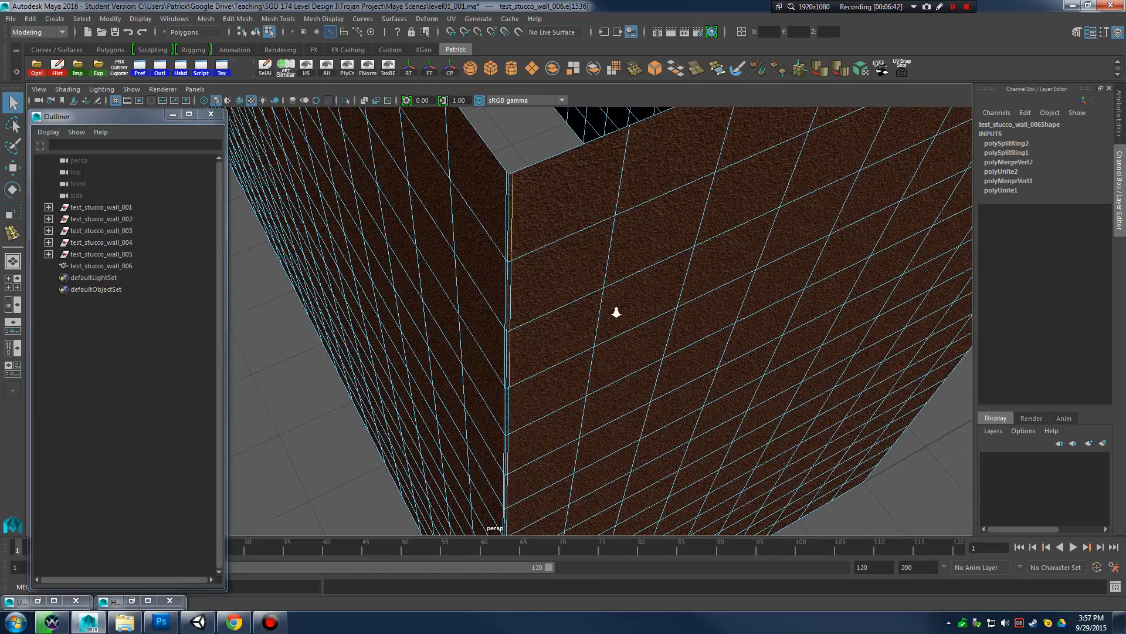
{"action": "right_click_drag", "start_coordinate": [616, 311], "coordinate": [565, 343], "text": "alt"}
{"action": "double_click", "coordinate": [519, 251]}
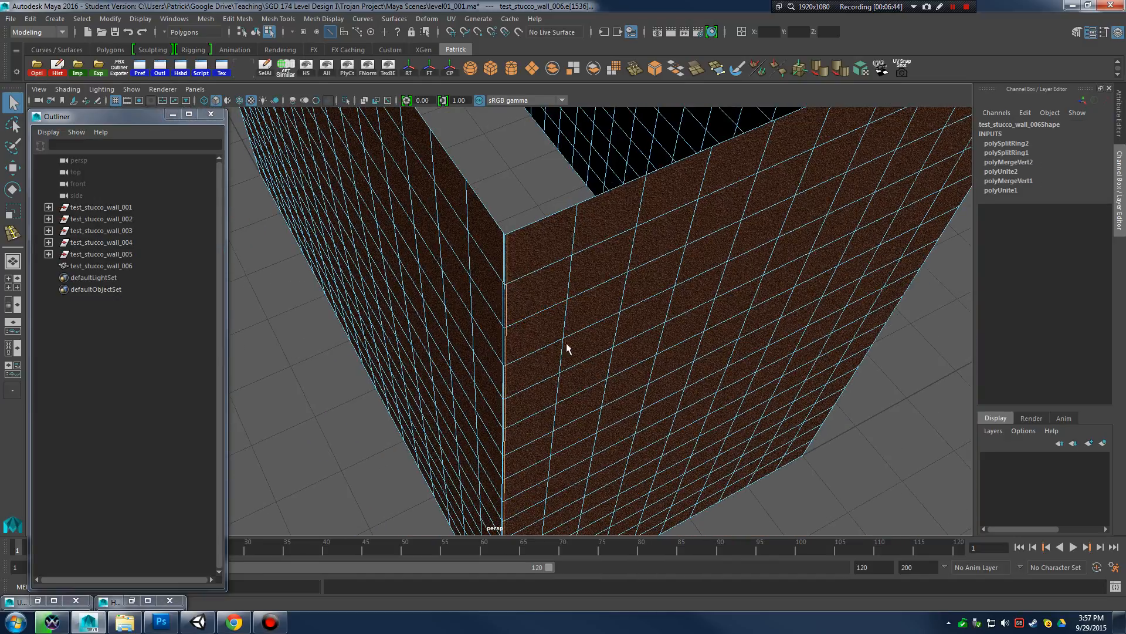
Try to move the selected edge loop sideways across the front wall's face with the Move tool
{"action": "middle_click_drag", "start_coordinate": [674, 481], "coordinate": [687, 310], "text": "alt"}
{"action": "right_click_drag", "start_coordinate": [804, 354], "coordinate": [880, 350], "text": "alt"}
{"action": "middle_click_drag", "start_coordinate": [683, 343], "coordinate": [689, 369], "text": "alt"}
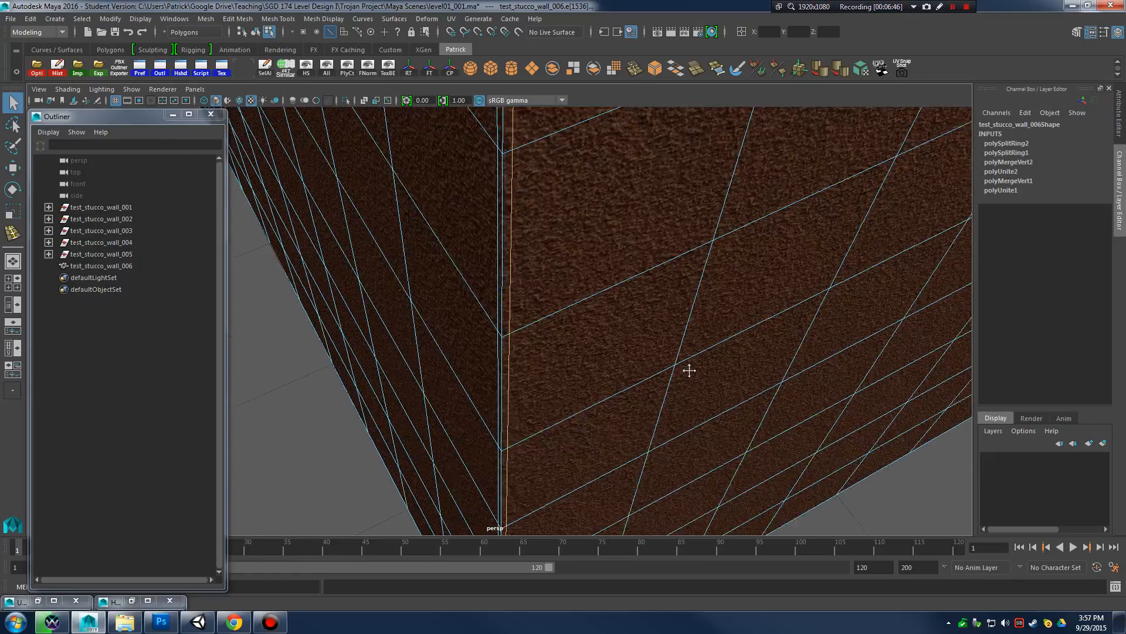
{"action": "right_click_drag", "start_coordinate": [689, 370], "coordinate": [574, 332], "text": "alt"}
{"action": "middle_click_drag", "start_coordinate": [573, 332], "coordinate": [627, 364], "text": "alt"}
{"action": "middle_click_drag", "start_coordinate": [608, 309], "coordinate": [575, 434], "text": "alt"}
{"action": "key", "text": "w"}
{"action": "right_click_drag", "start_coordinate": [696, 376], "coordinate": [560, 353], "text": "alt"}
{"action": "middle_click_drag", "start_coordinate": [590, 327], "coordinate": [586, 218], "text": "alt"}
{"action": "middle_click_drag", "start_coordinate": [593, 216], "coordinate": [598, 348], "text": "alt"}
{"action": "right_click_drag", "start_coordinate": [610, 327], "coordinate": [763, 327], "text": "alt"}
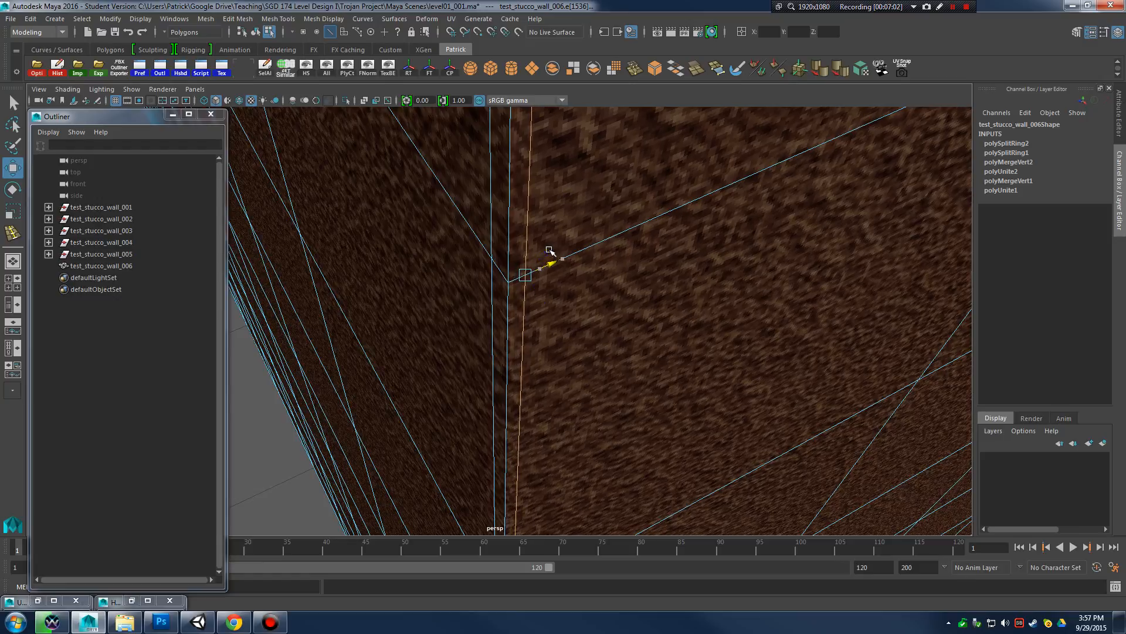
{"action": "scroll", "coordinate": [550, 251], "scroll_direction": "down", "scroll_amount": 5}
{"action": "scroll", "coordinate": [586, 244], "scroll_direction": "up", "scroll_amount": 8}
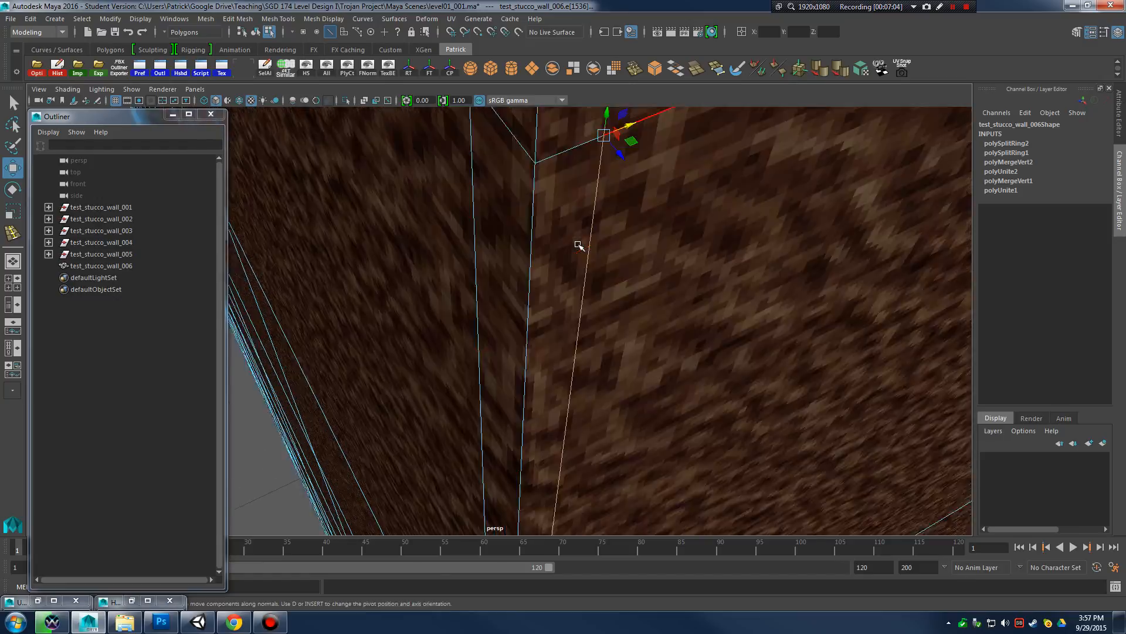
{"action": "scroll", "coordinate": [579, 245], "scroll_direction": "down", "scroll_amount": 8}
{"action": "scroll", "coordinate": [580, 243], "scroll_direction": "up", "scroll_amount": 3}
{"action": "mouse_move", "coordinate": [568, 242]}
{"action": "middle_mouse_down", "text": "alt"}
{"action": "mouse_move", "coordinate": [649, 261]}
{"action": "mouse_move", "coordinate": [579, 254]}
{"action": "middle_mouse_up", "text": "alt"}
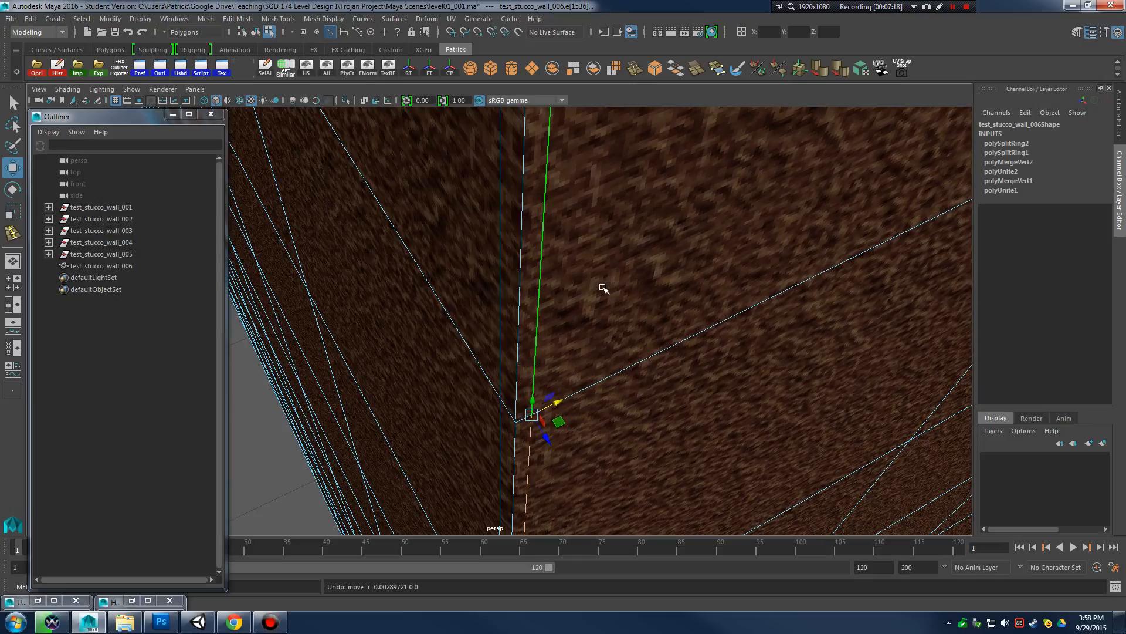
Remove the front wall's edge loop beside the corner using the Delete Edge command
{"action": "middle_click_drag", "start_coordinate": [595, 283], "coordinate": [601, 309], "text": "alt"}
{"action": "right_click_drag", "start_coordinate": [601, 309], "coordinate": [525, 311], "text": "alt"}
{"action": "middle_click_drag", "start_coordinate": [526, 311], "coordinate": [674, 316], "text": "alt"}
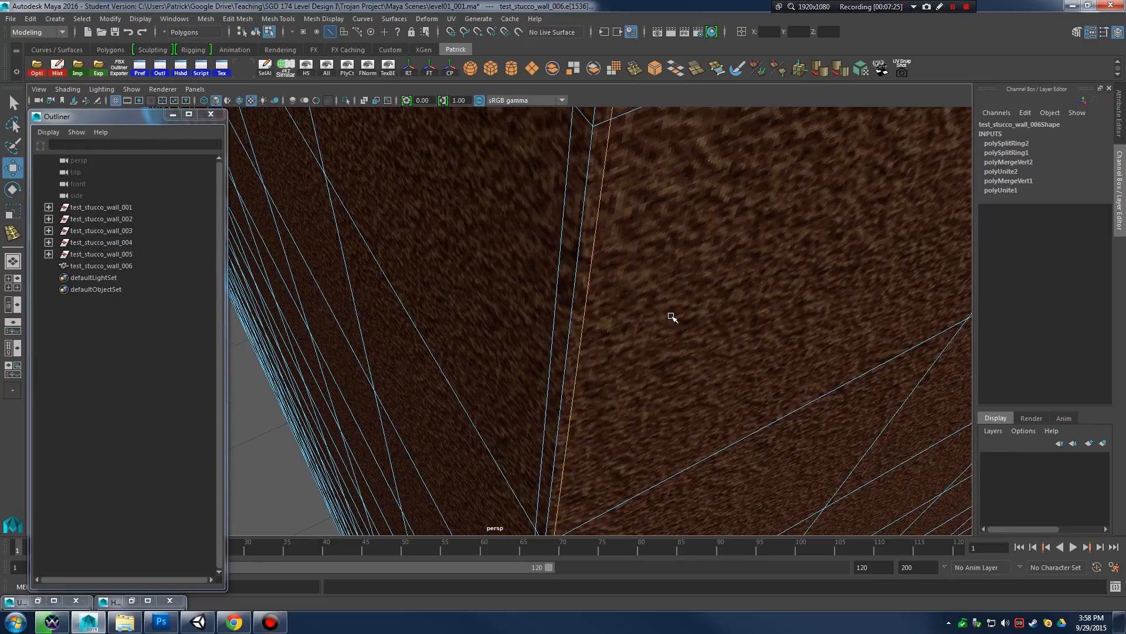
{"action": "right_click_drag", "start_coordinate": [674, 317], "coordinate": [598, 277], "text": "alt"}
{"action": "middle_click_drag", "start_coordinate": [598, 276], "coordinate": [513, 272], "text": "alt"}
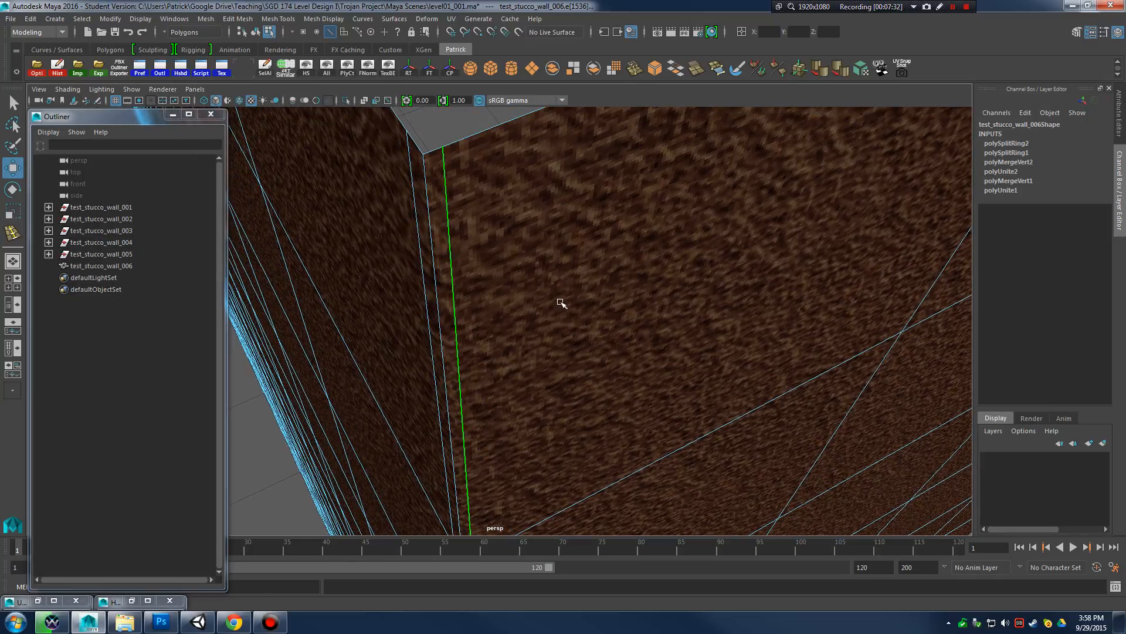
{"action": "middle_click_drag", "start_coordinate": [487, 337], "coordinate": [548, 297], "text": "alt"}
{"action": "scroll", "coordinate": [548, 296], "scroll_direction": "down", "scroll_amount": 3}
{"action": "right_click", "coordinate": [516, 267], "text": "shift"}
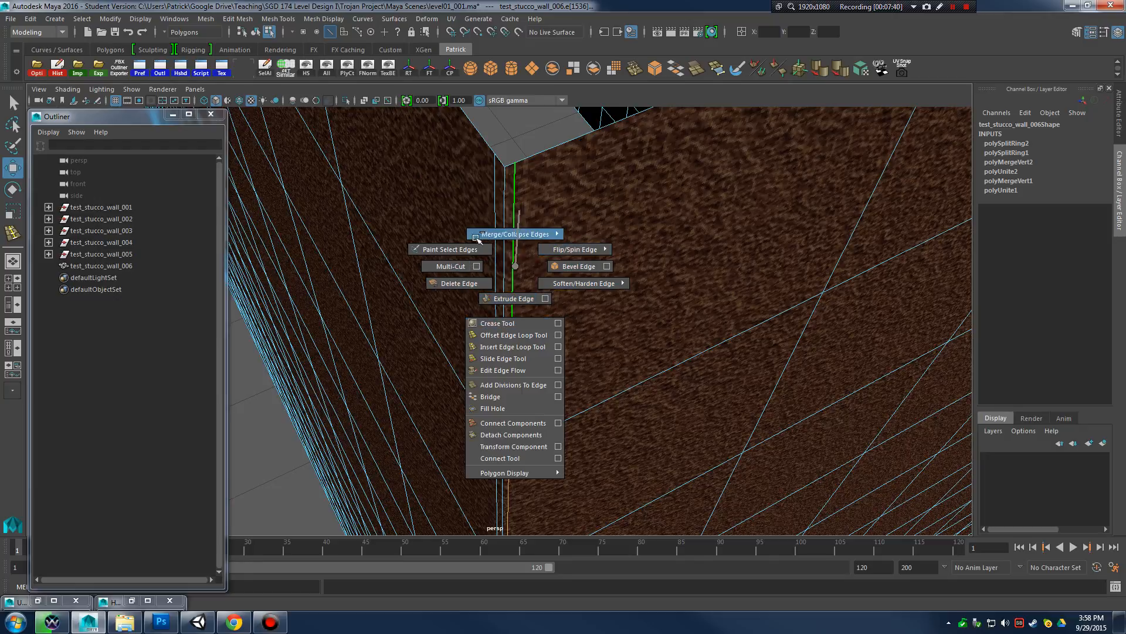
{"action": "left_click", "coordinate": [469, 283]}
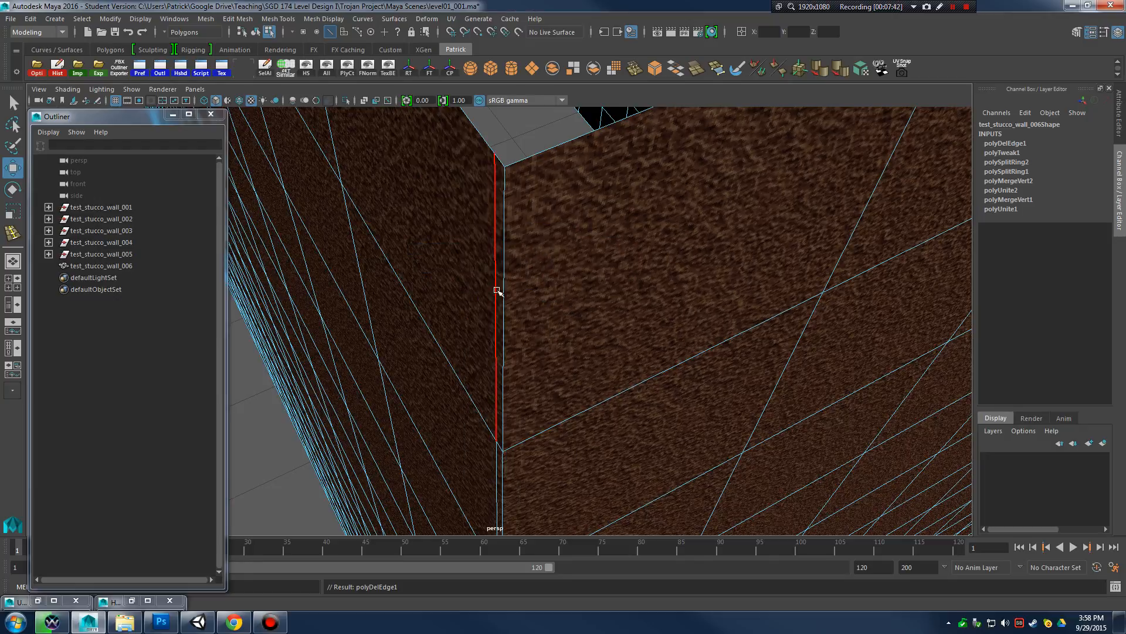
Undo the Delete Edge operation on the front wall's corner loop
{"action": "right_click", "coordinate": [553, 227]}
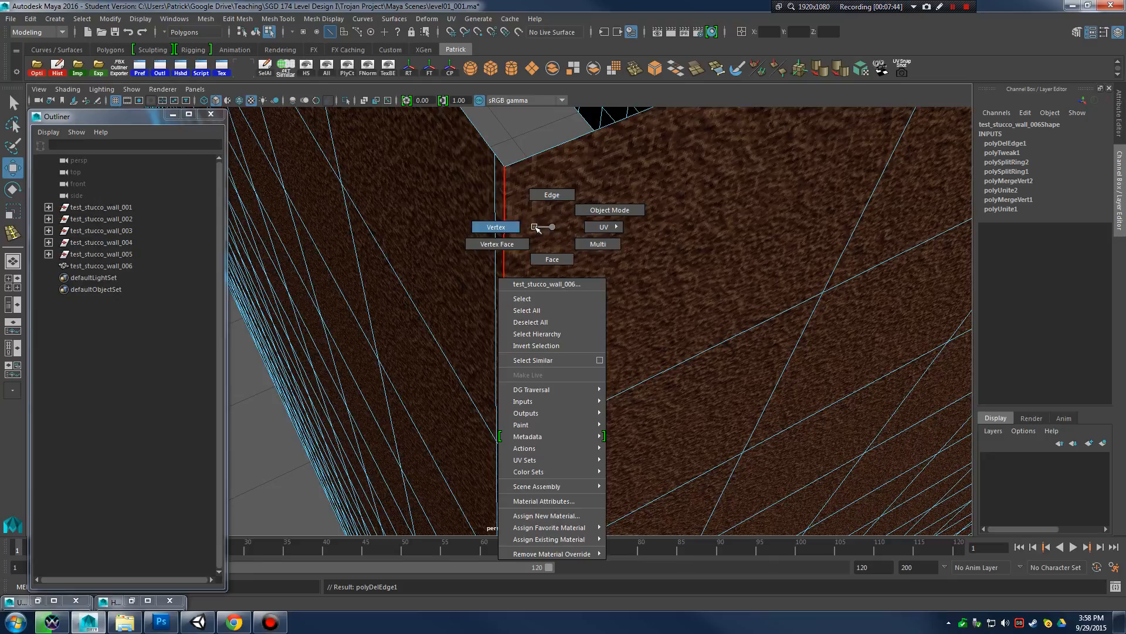
{"action": "left_click", "coordinate": [550, 195]}
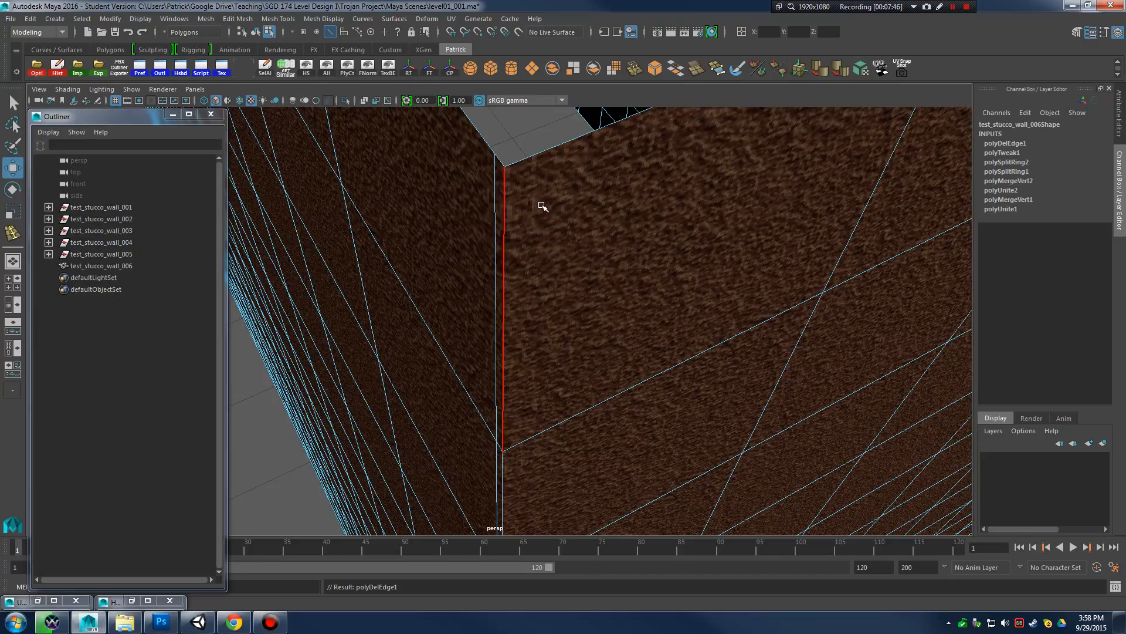
{"action": "left_click_drag", "start_coordinate": [541, 205], "coordinate": [583, 244], "text": "alt"}
{"action": "left_click", "coordinate": [599, 270]}
{"action": "key", "text": "ctrl+z"}
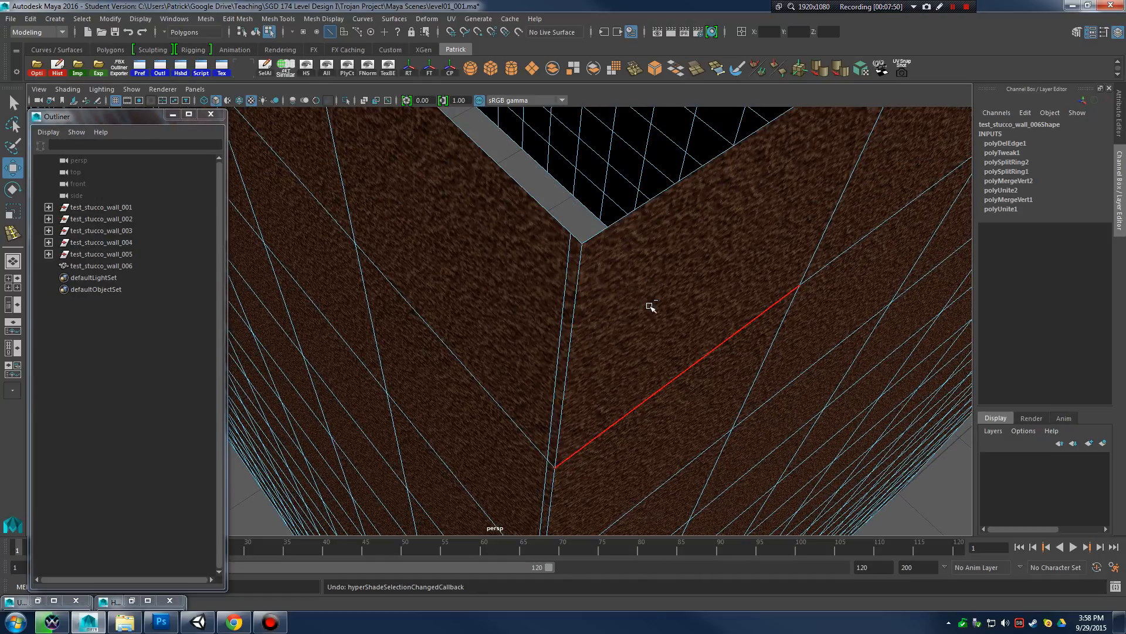
{"action": "left_click_drag", "start_coordinate": [648, 307], "coordinate": [552, 241], "text": "alt"}
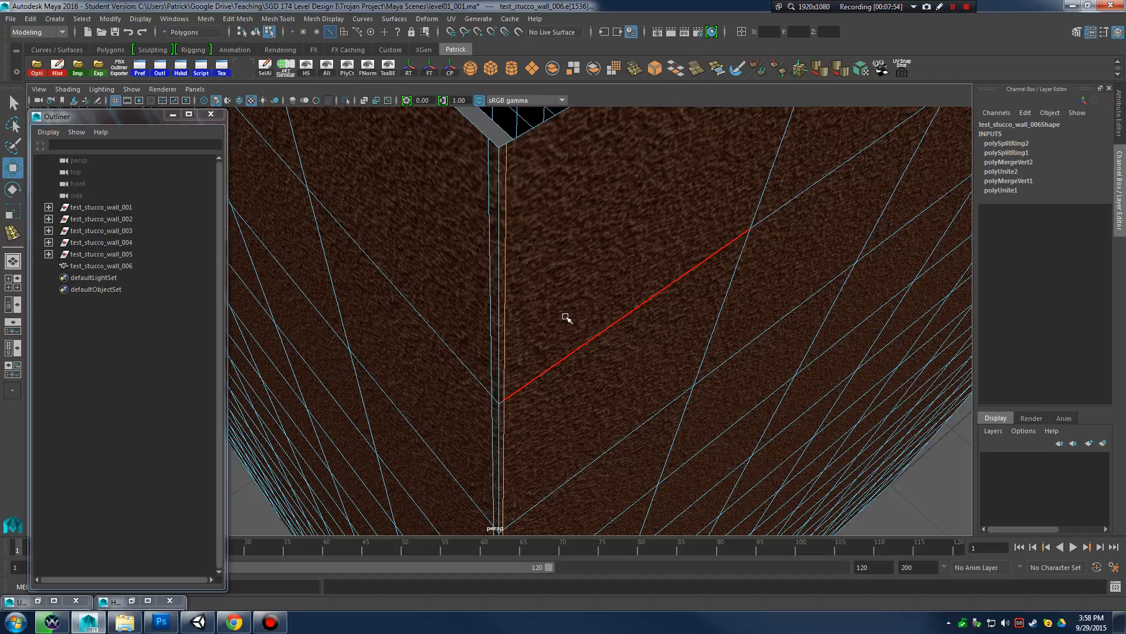
Try deleting the front wall's loop as plain components and moving the leftover vertex at its upper end
{"action": "key", "text": "ctrl+Delete"}
{"action": "right_click_drag", "start_coordinate": [542, 210], "coordinate": [501, 209]}
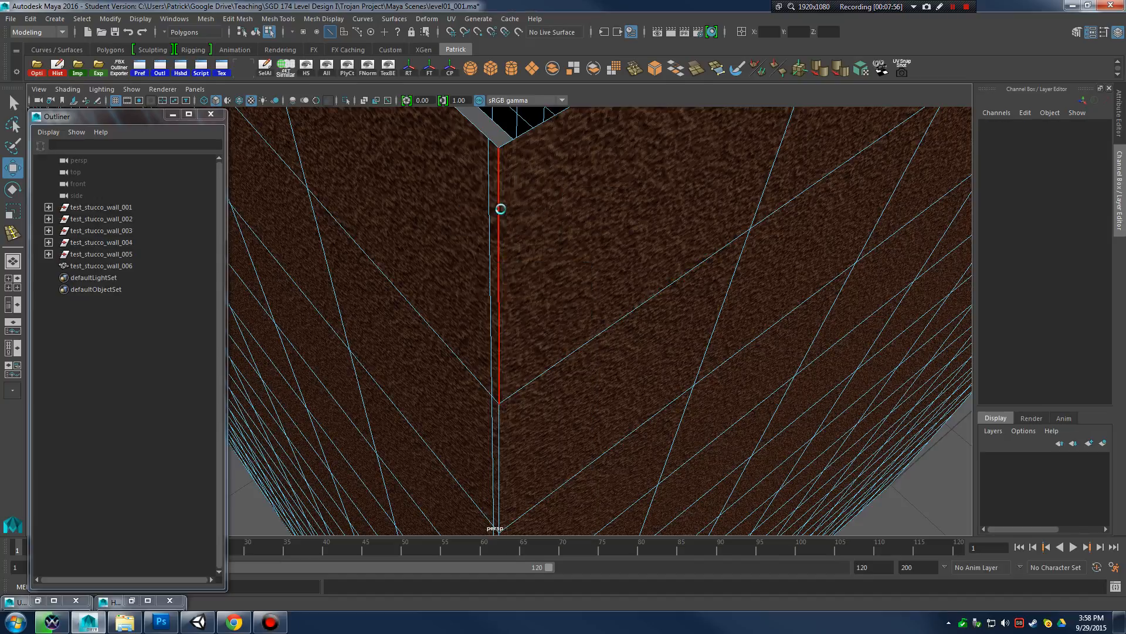
{"action": "left_click", "coordinate": [506, 400]}
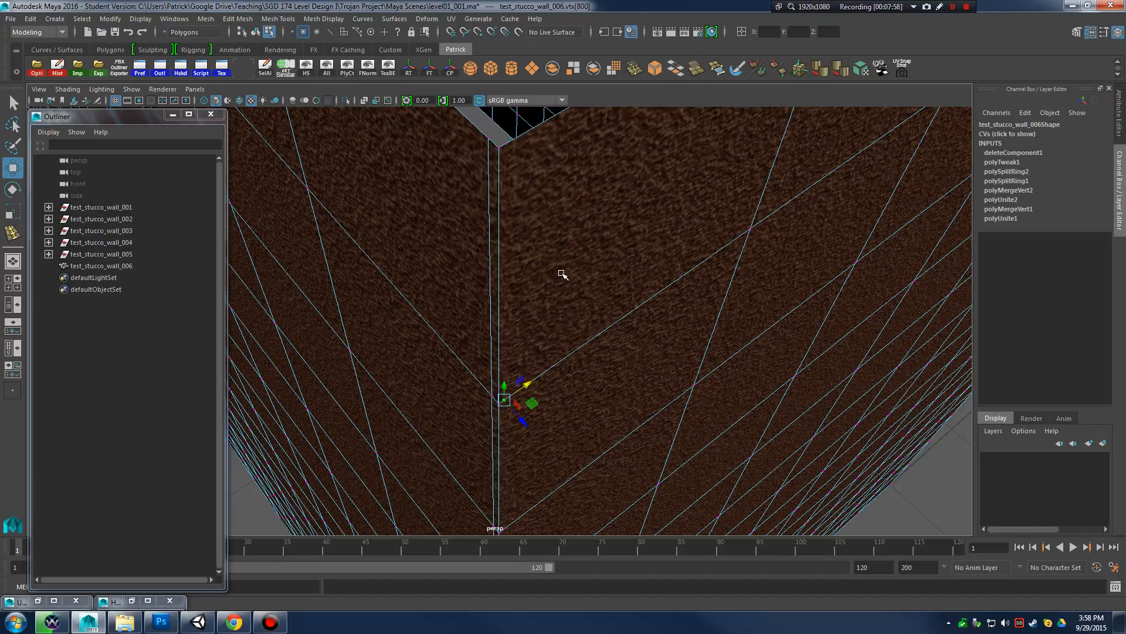
{"action": "middle_click_drag", "start_coordinate": [529, 181], "coordinate": [543, 251], "text": "alt"}
{"action": "left_click", "coordinate": [527, 248]}
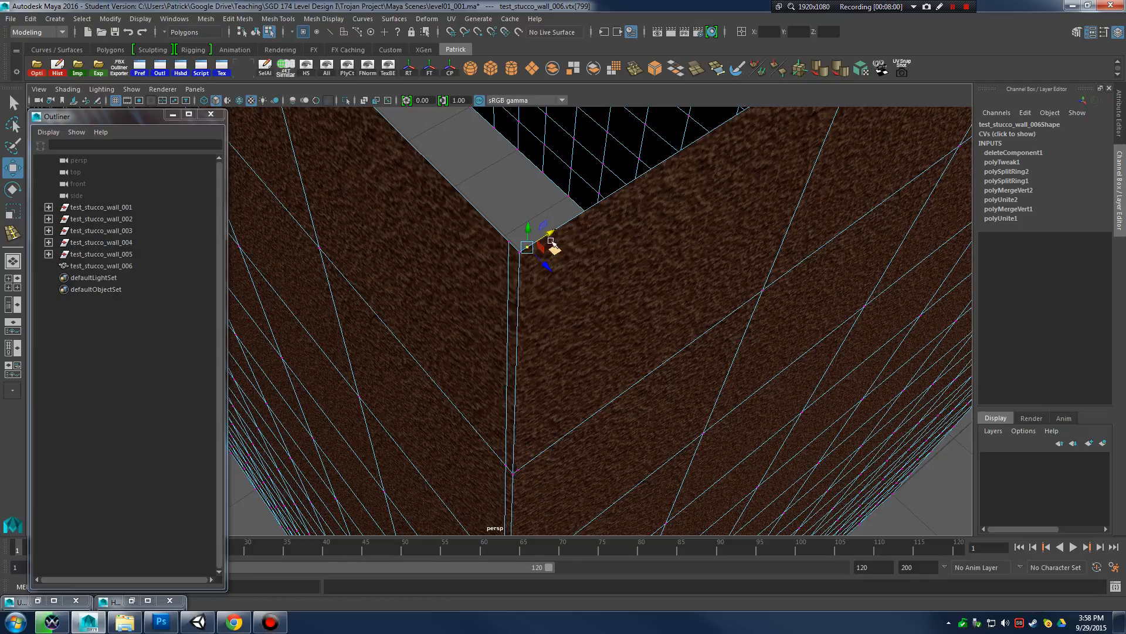
{"action": "left_click_drag", "start_coordinate": [551, 234], "coordinate": [596, 221]}
Undo the vertex move and the plain component deletion of the front wall's edge loop
{"action": "key", "text": "ctrl+z"}
{"action": "key", "text": "ctrl+z"}
{"action": "key", "text": "ctrl+z"}
{"action": "key", "text": "ctrl+z"}
{"action": "key", "text": "ctrl+z"}
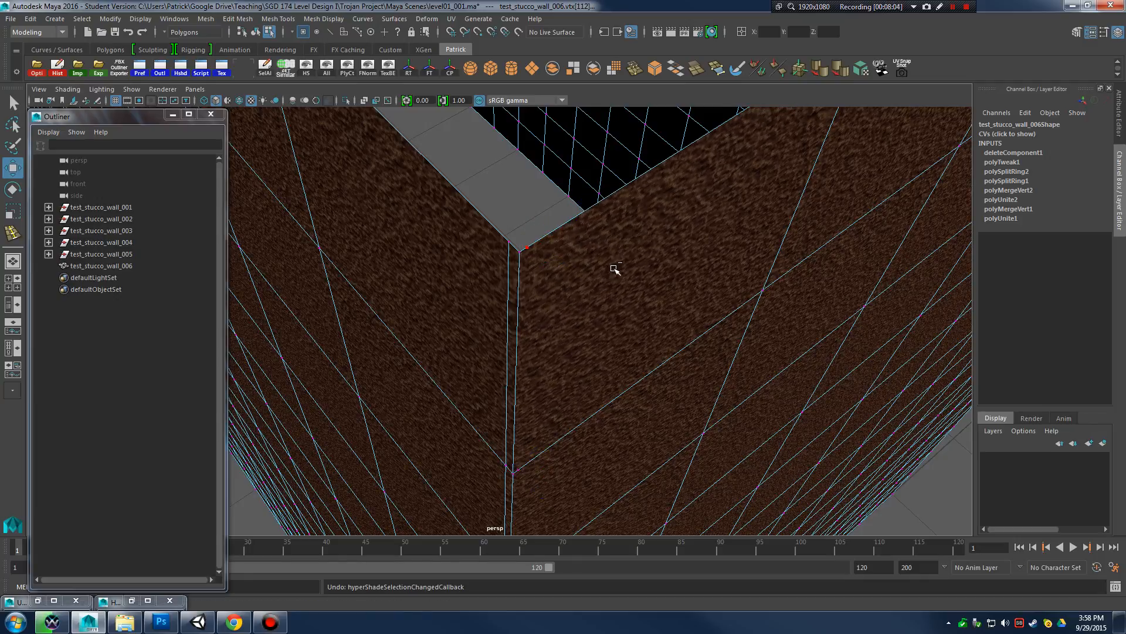
{"action": "key", "text": "ctrl+z"}
{"action": "key", "text": "ctrl+z"}
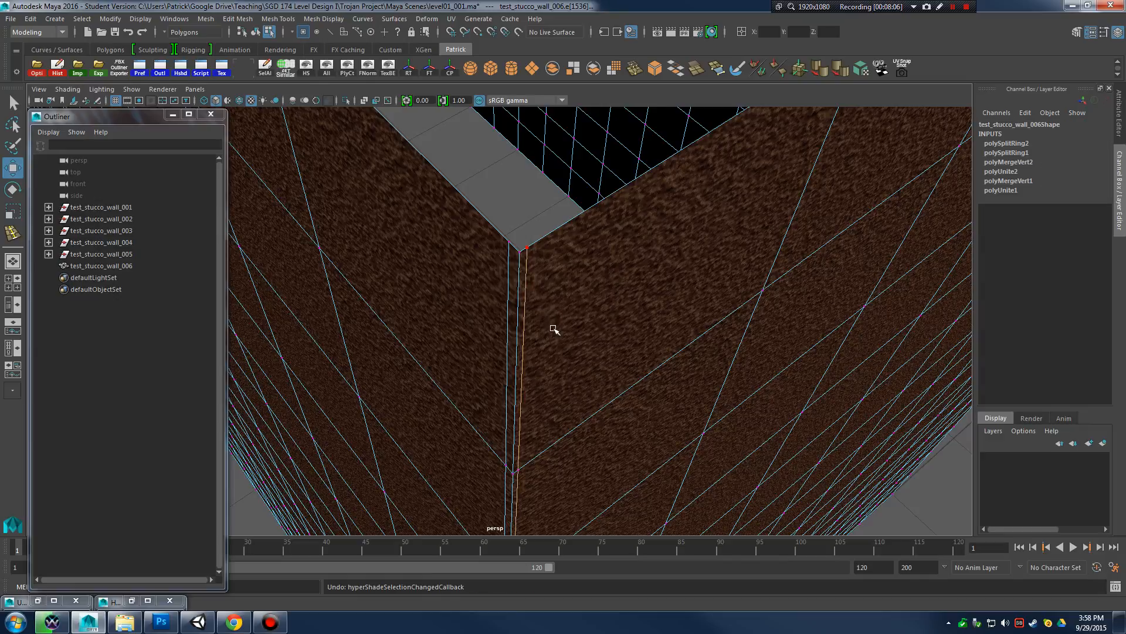
{"action": "middle_click_drag", "start_coordinate": [554, 329], "coordinate": [553, 319], "text": "alt"}
{"action": "key", "text": "ctrl+z"}
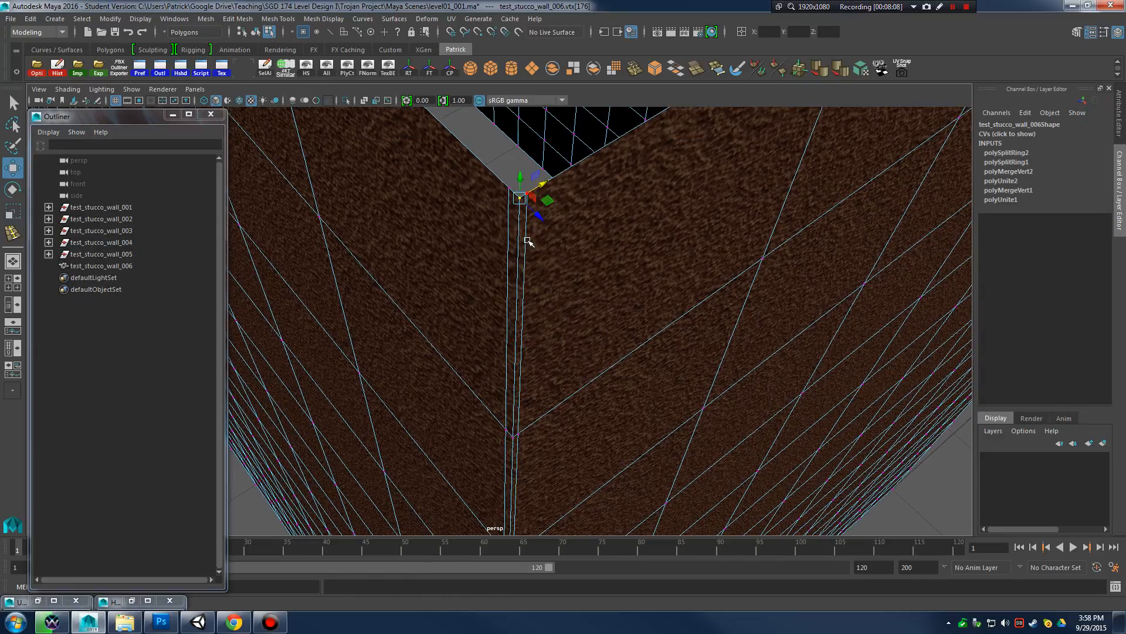
{"action": "key", "text": "ctrl+z"}
Select the front wall's full edge loop beside the corner and remove it with its vertices using Delete Edge
{"action": "key", "text": "q"}
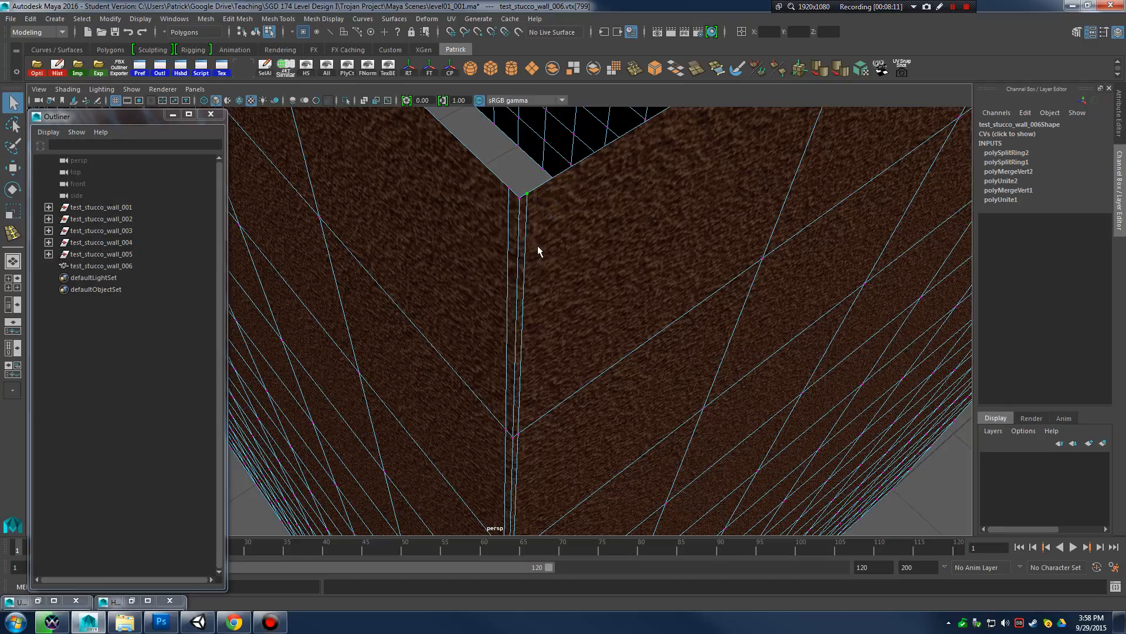
{"action": "right_click_drag", "start_coordinate": [536, 248], "coordinate": [528, 227]}
{"action": "left_click", "coordinate": [528, 229]}
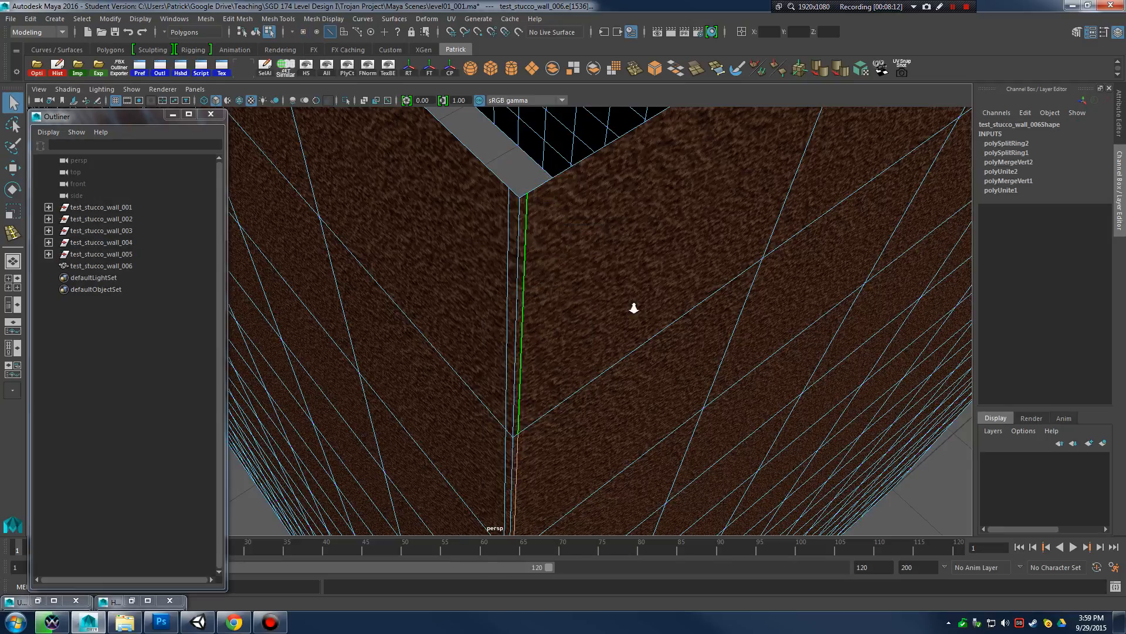
{"action": "right_click_drag", "start_coordinate": [635, 308], "coordinate": [567, 352], "text": "alt"}
{"action": "middle_click_drag", "start_coordinate": [566, 352], "coordinate": [617, 237], "text": "alt"}
{"action": "right_click_drag", "start_coordinate": [615, 297], "coordinate": [601, 312], "text": "alt"}
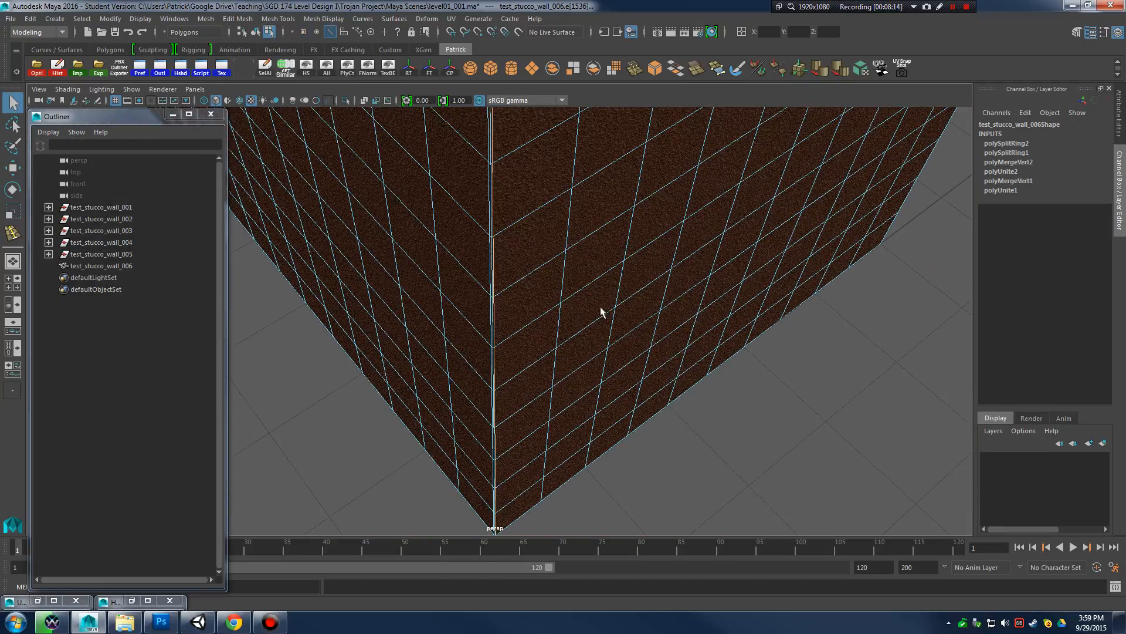
{"action": "middle_click_drag", "start_coordinate": [601, 312], "coordinate": [618, 397], "text": "alt"}
{"action": "middle_click_drag", "start_coordinate": [610, 179], "coordinate": [616, 434], "text": "alt"}
{"action": "right_click_drag", "start_coordinate": [654, 281], "coordinate": [587, 282], "text": "alt"}
{"action": "middle_click_drag", "start_coordinate": [578, 253], "coordinate": [569, 289], "text": "alt"}
{"action": "right_click_drag", "start_coordinate": [537, 264], "coordinate": [537, 264], "text": "shift"}
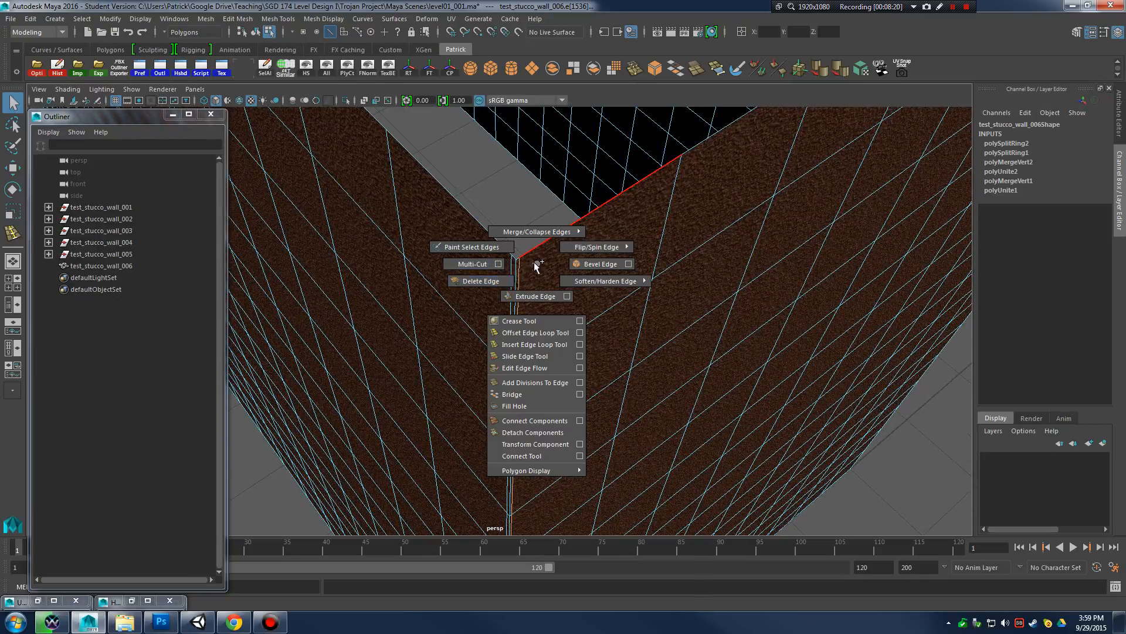
{"action": "left_click", "coordinate": [482, 282]}
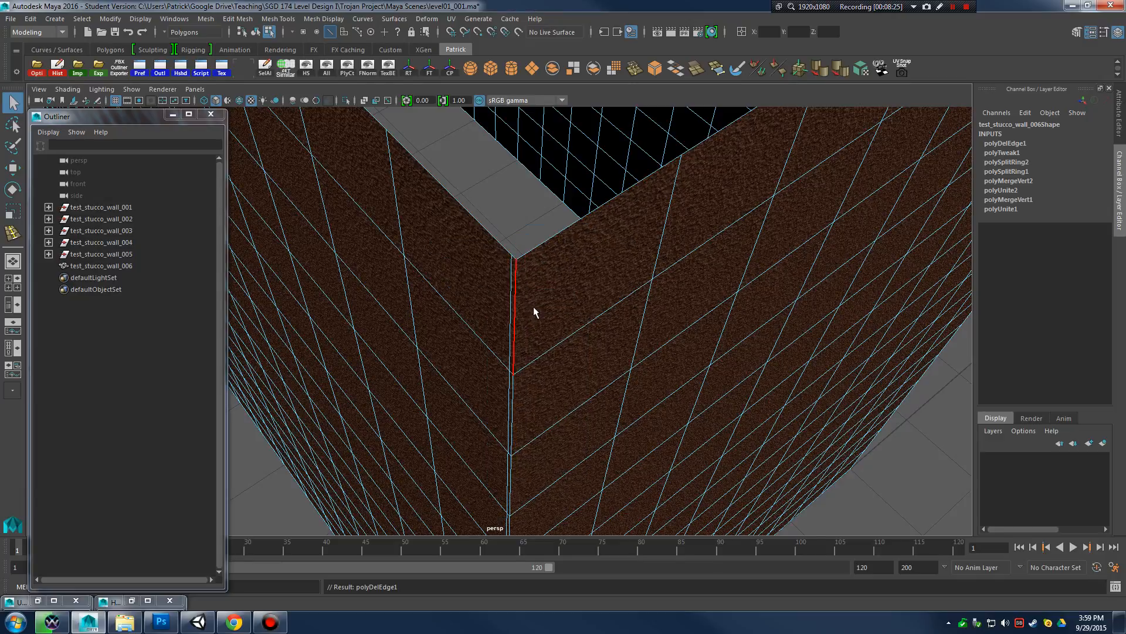
Select the side wall's full edge loop beside the corner and remove it with Delete Edge
{"action": "scroll", "coordinate": [519, 290], "scroll_direction": "up", "scroll_amount": 3}
{"action": "double_click", "coordinate": [513, 265]}
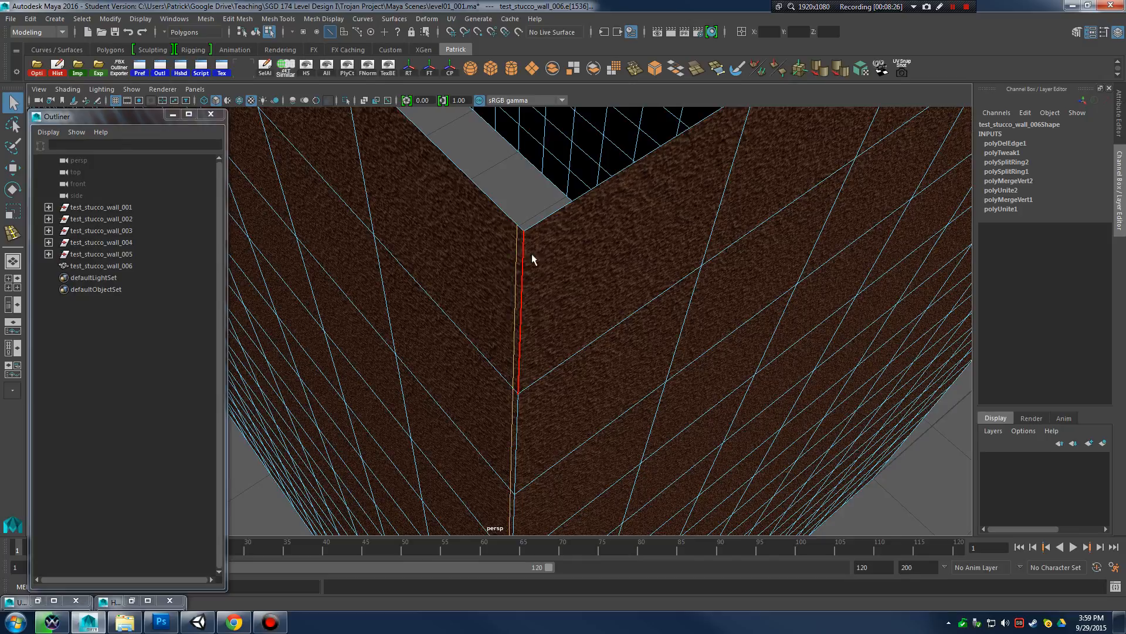
{"action": "right_click_drag", "start_coordinate": [534, 249], "coordinate": [455, 261], "text": "shift"}
{"action": "scroll", "coordinate": [623, 300], "scroll_direction": "down", "scroll_amount": 3}
{"action": "scroll", "coordinate": [626, 302], "scroll_direction": "up", "scroll_amount": 5}
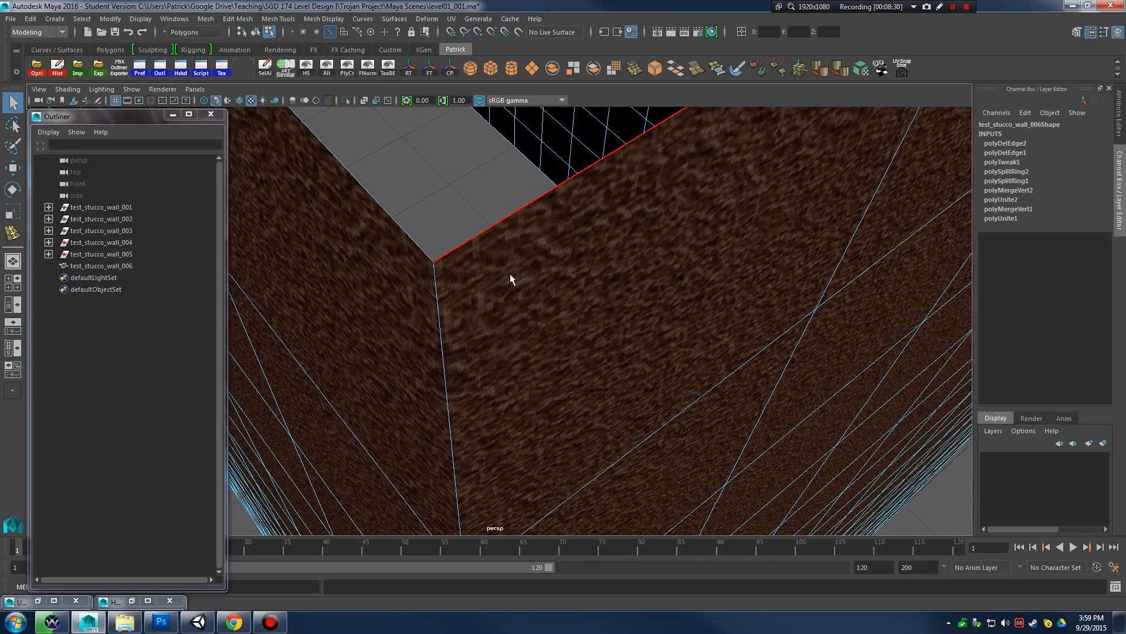
Insert a vertical edge loop on the front wall tight beside the corner with the Insert Edge Loop Tool
{"action": "left_click_drag", "start_coordinate": [501, 270], "coordinate": [535, 253], "text": "alt"}
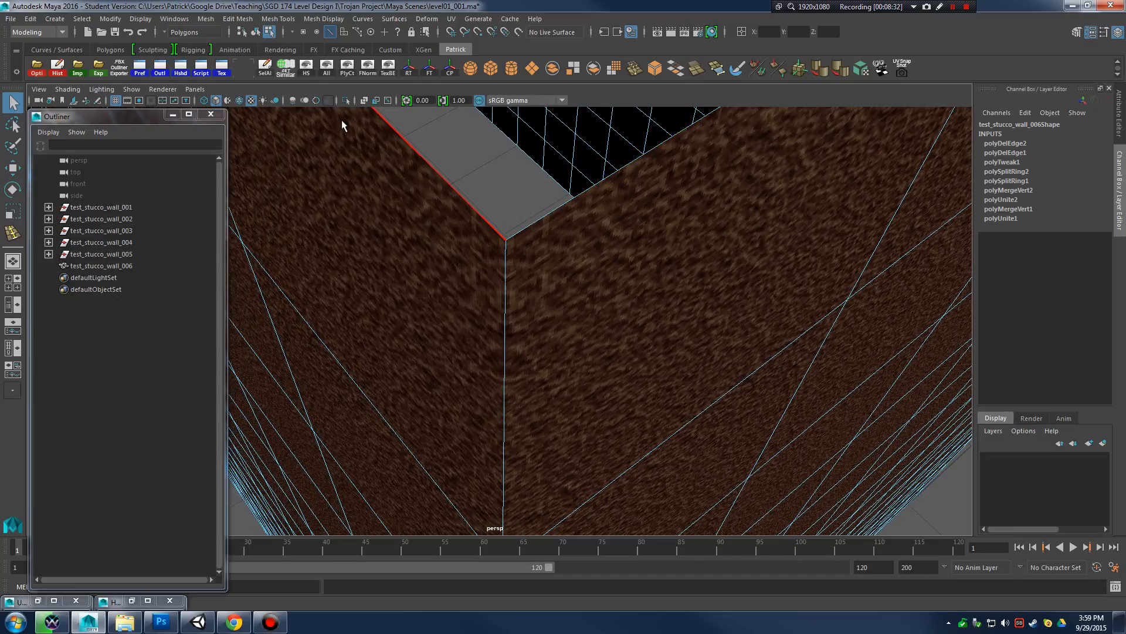
{"action": "left_click", "coordinate": [311, 19]}
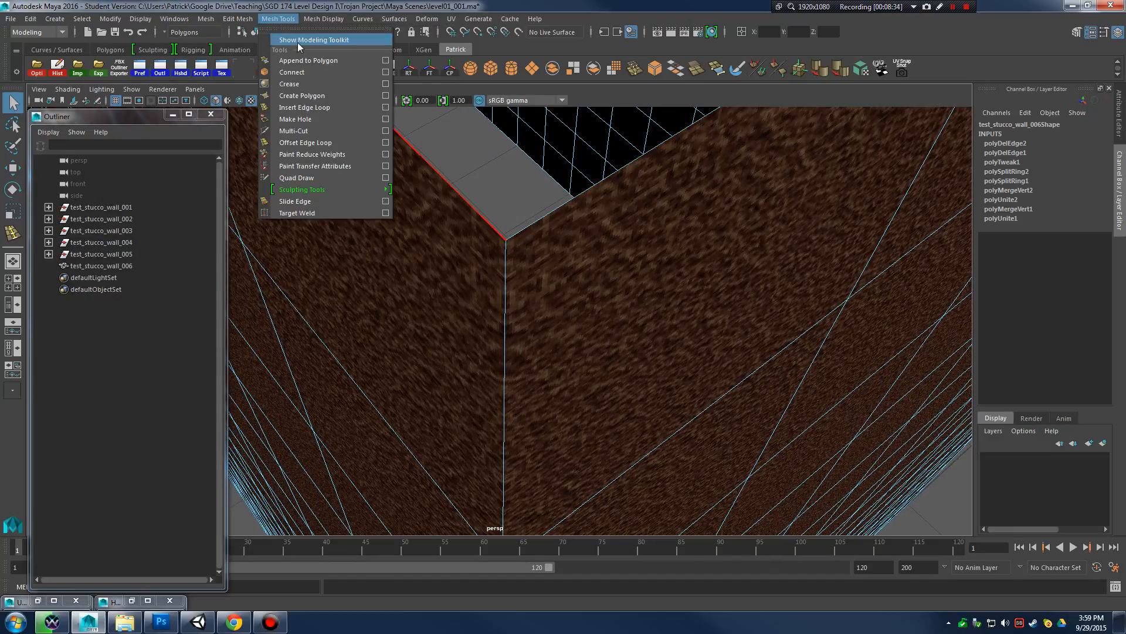
{"action": "middle_click_drag", "start_coordinate": [555, 267], "coordinate": [552, 263], "text": "alt"}
{"action": "left_click_drag", "start_coordinate": [551, 263], "coordinate": [532, 293], "text": "alt"}
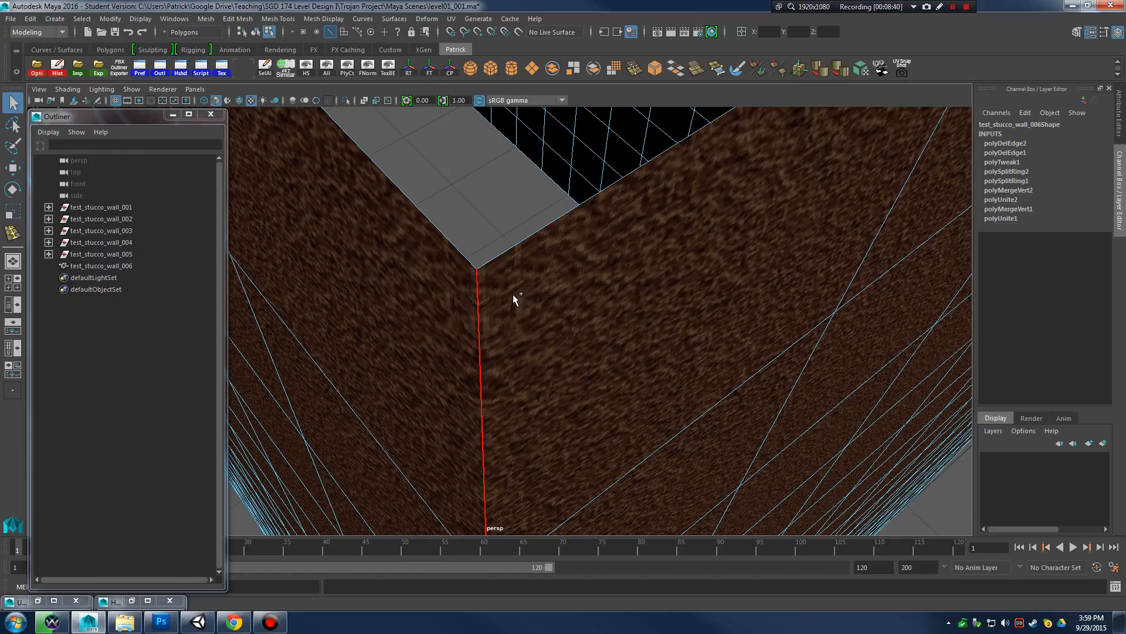
{"action": "right_click", "coordinate": [519, 290], "text": "shift"}
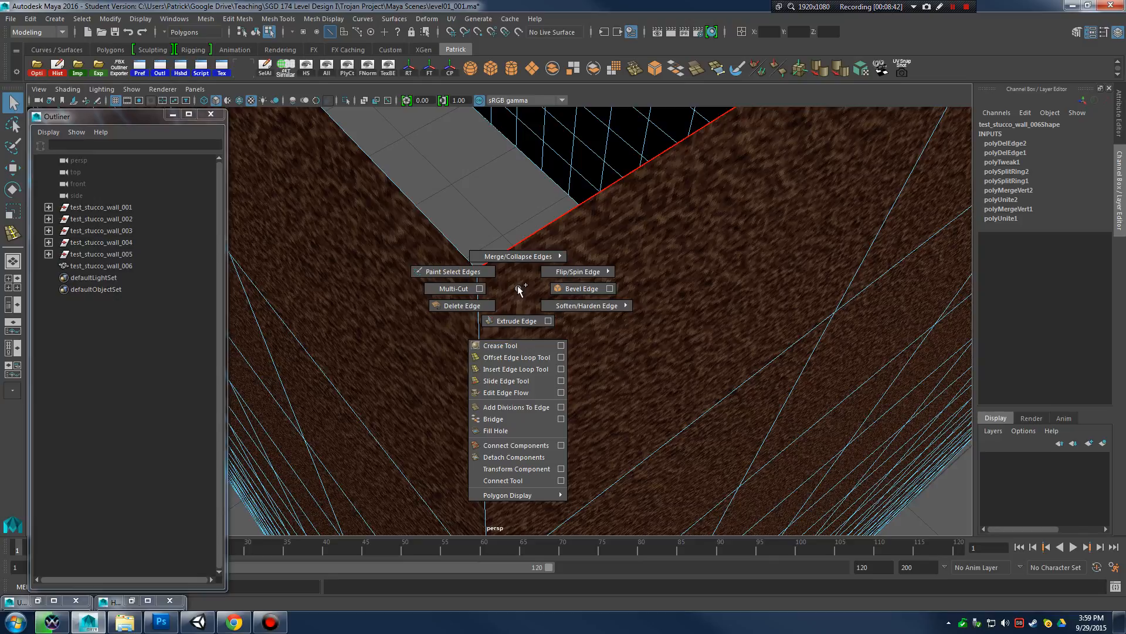
{"action": "left_click", "coordinate": [541, 373]}
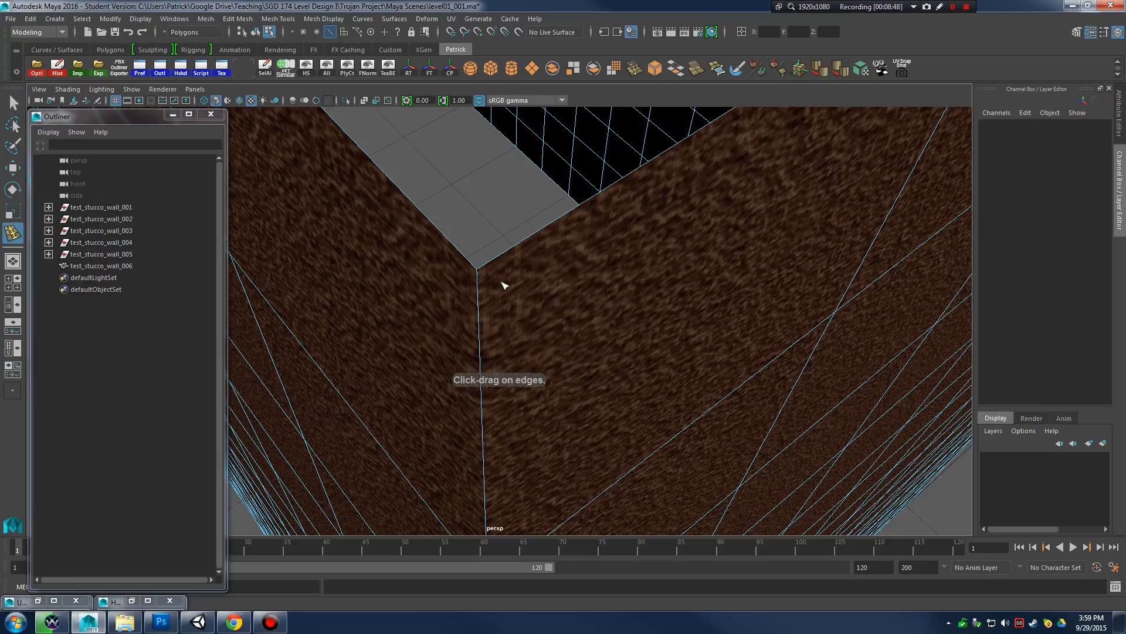
{"action": "left_click_drag", "start_coordinate": [485, 271], "coordinate": [486, 270]}
{"action": "scroll", "coordinate": [536, 297], "scroll_direction": "up", "scroll_amount": 10}
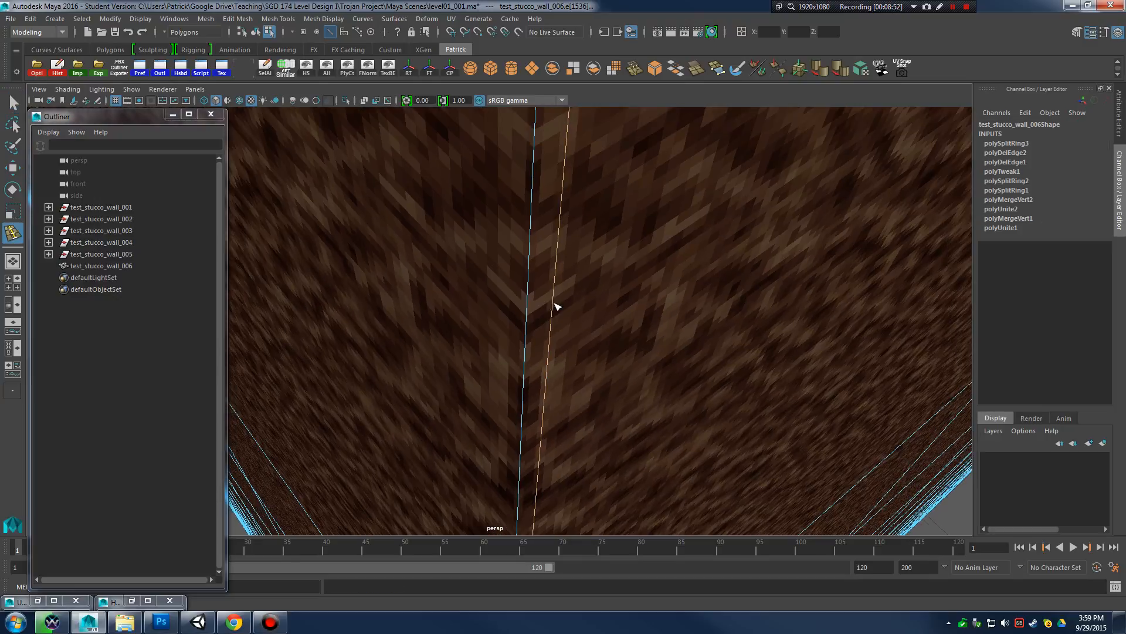
{"action": "scroll", "coordinate": [557, 309], "scroll_direction": "up", "scroll_amount": 3}
Insert a matching vertical edge loop on the side wall tight beside the same corner
{"action": "scroll", "coordinate": [557, 296], "scroll_direction": "down", "scroll_amount": 10}
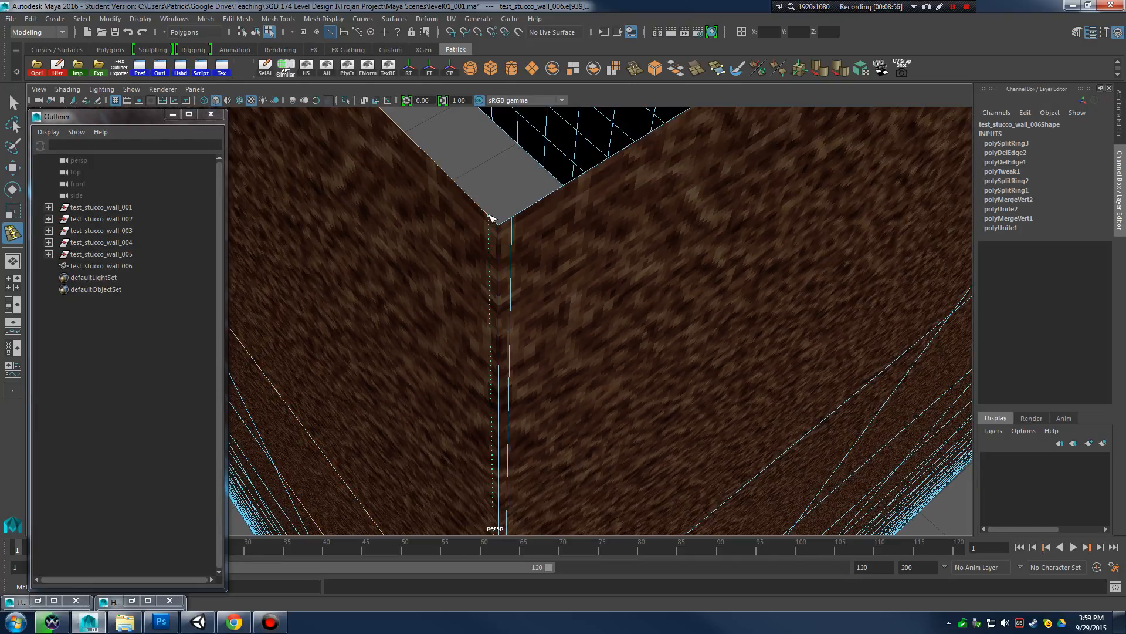
{"action": "left_click", "coordinate": [489, 218]}
{"action": "scroll", "coordinate": [606, 294], "scroll_direction": "down", "scroll_amount": 4}
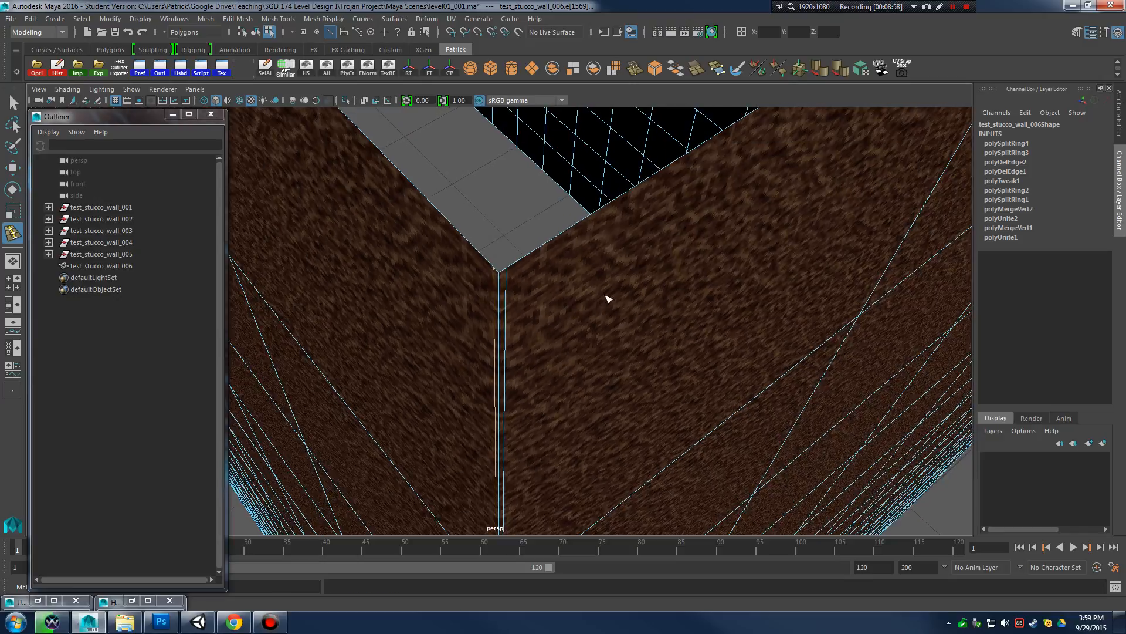
Activate the Move tool in vertex mode, show the four-view layout and minimise the Outliner
{"action": "key", "text": "w"}
{"action": "right_click_drag", "start_coordinate": [507, 298], "coordinate": [508, 267]}
{"action": "scroll", "coordinate": [520, 276], "scroll_direction": "up", "scroll_amount": 3}
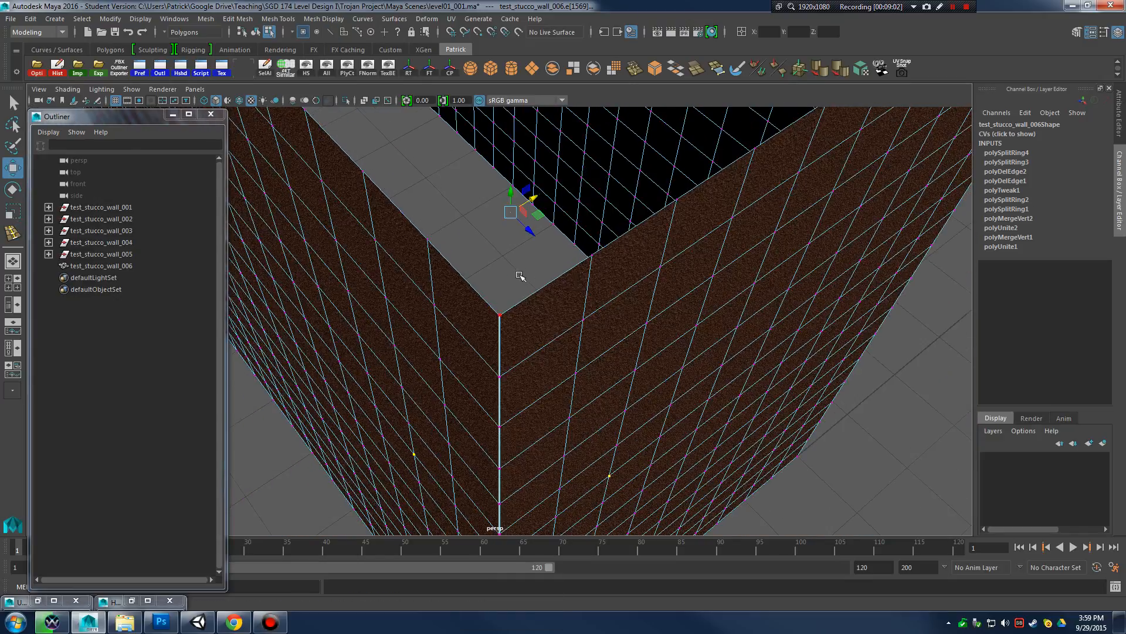
{"action": "key", "text": "space"}
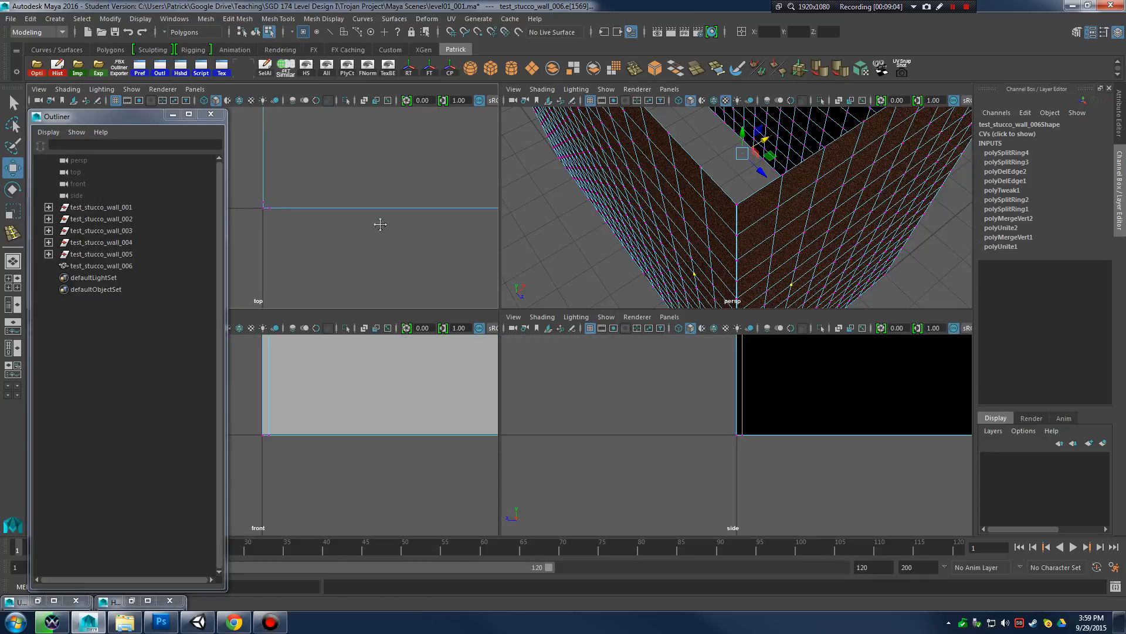
{"action": "mouse_move", "coordinate": [649, 225]}
{"action": "left_mouse_down", "text": "alt"}
{"action": "mouse_move", "coordinate": [667, 262]}
{"action": "mouse_move", "coordinate": [628, 221]}
{"action": "left_mouse_up", "text": "alt"}
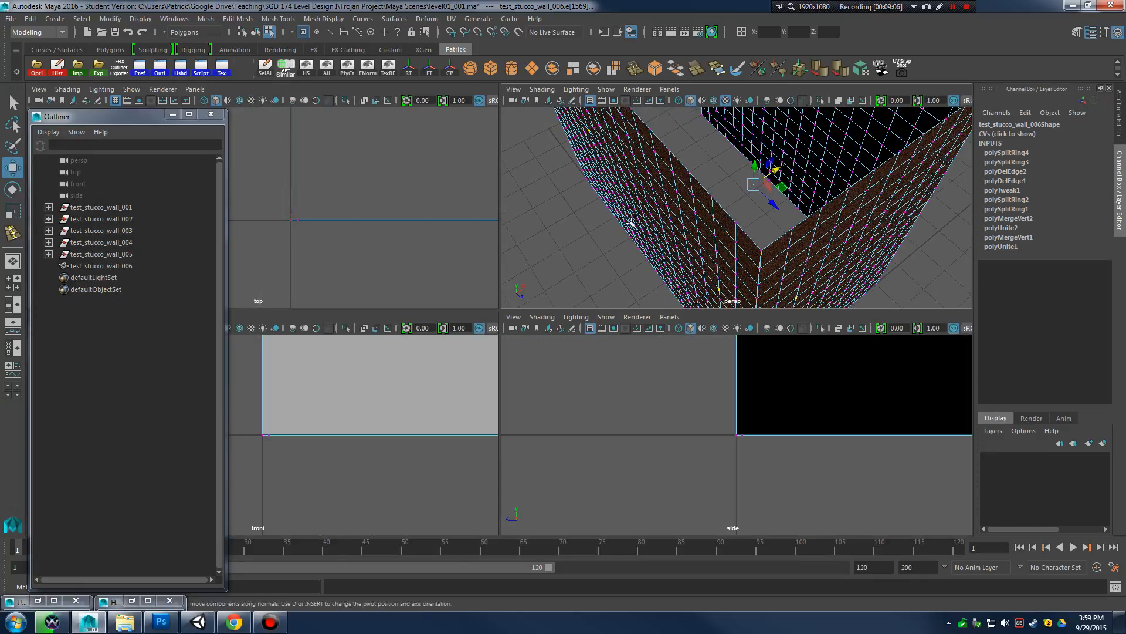
{"action": "left_click", "coordinate": [175, 115]}
Select the vertices at the upper end of the corner and frame them in the top view
{"action": "right_click_drag", "start_coordinate": [735, 247], "coordinate": [757, 234], "text": "alt"}
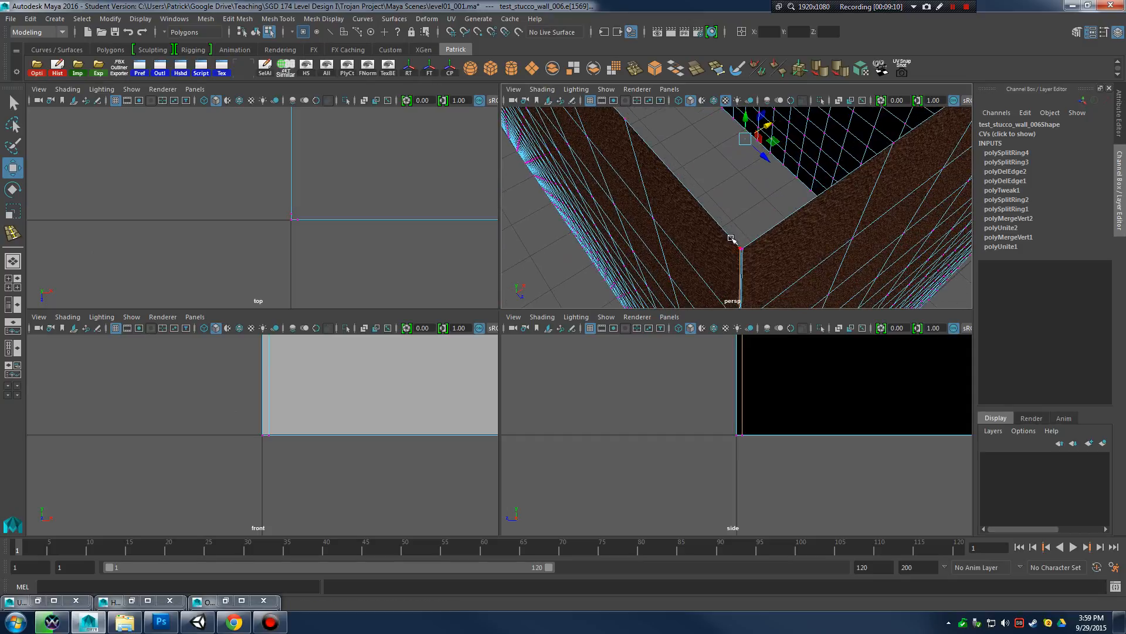
{"action": "left_click_drag", "start_coordinate": [729, 235], "coordinate": [759, 259]}
{"action": "middle_click_drag", "start_coordinate": [784, 258], "coordinate": [756, 247], "text": "alt"}
{"action": "right_click_drag", "start_coordinate": [757, 248], "coordinate": [792, 257], "text": "alt"}
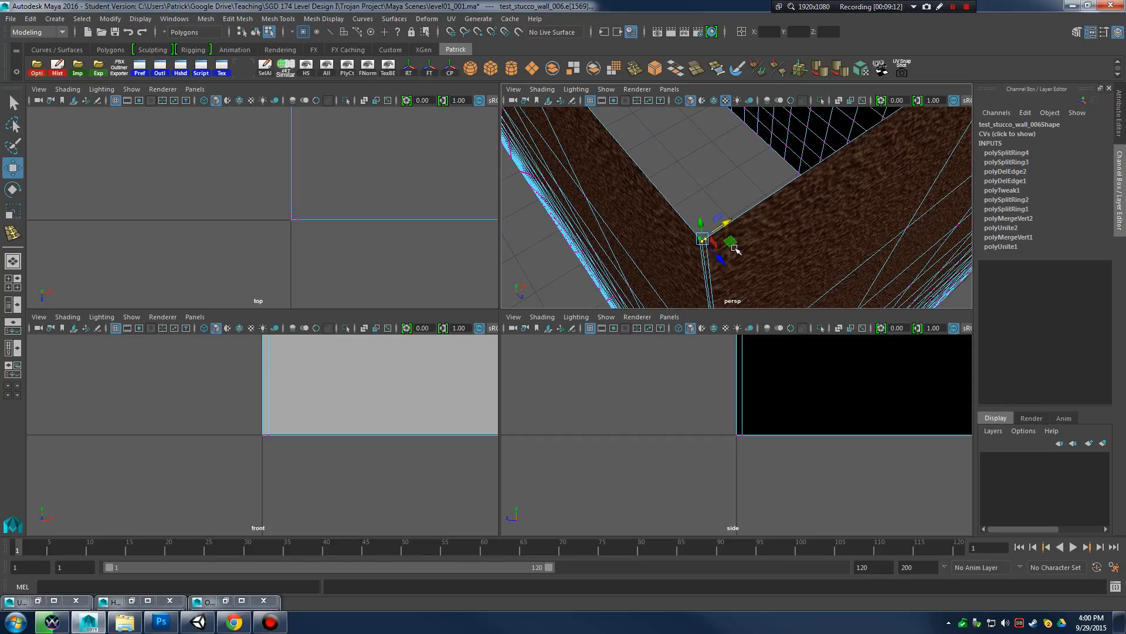
{"action": "mouse_move", "coordinate": [733, 224]}
{"action": "middle_mouse_down", "text": "alt"}
{"action": "mouse_move", "coordinate": [706, 224]}
{"action": "mouse_move", "coordinate": [734, 215]}
{"action": "middle_mouse_up", "text": "alt"}
{"action": "left_click_drag", "start_coordinate": [694, 207], "coordinate": [739, 251]}
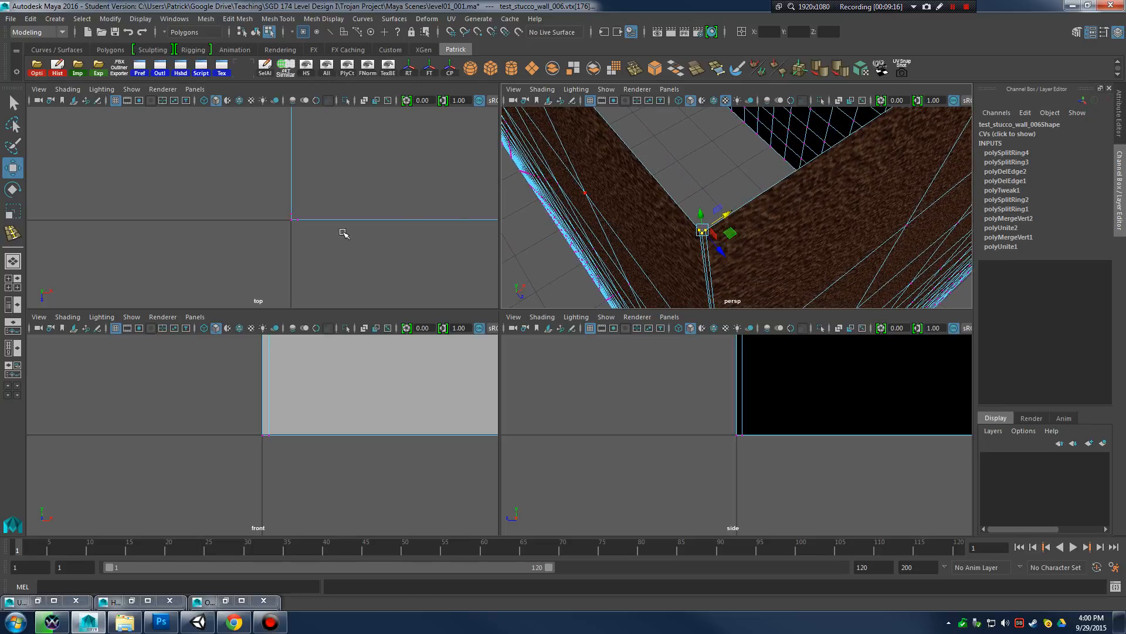
{"action": "mouse_move", "coordinate": [355, 223]}
{"action": "middle_mouse_down", "text": "alt"}
{"action": "mouse_move", "coordinate": [393, 214]}
{"action": "mouse_move", "coordinate": [376, 222]}
{"action": "middle_mouse_up", "text": "alt"}
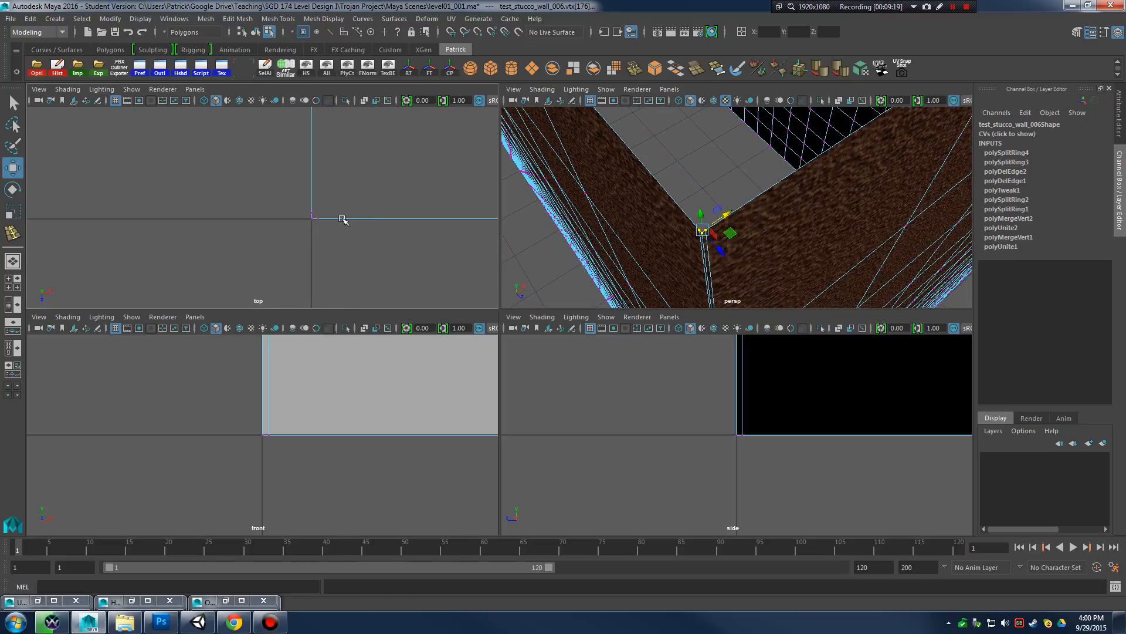
{"action": "key", "text": "f"}
{"action": "right_click_drag", "start_coordinate": [383, 215], "coordinate": [329, 209], "text": "alt"}
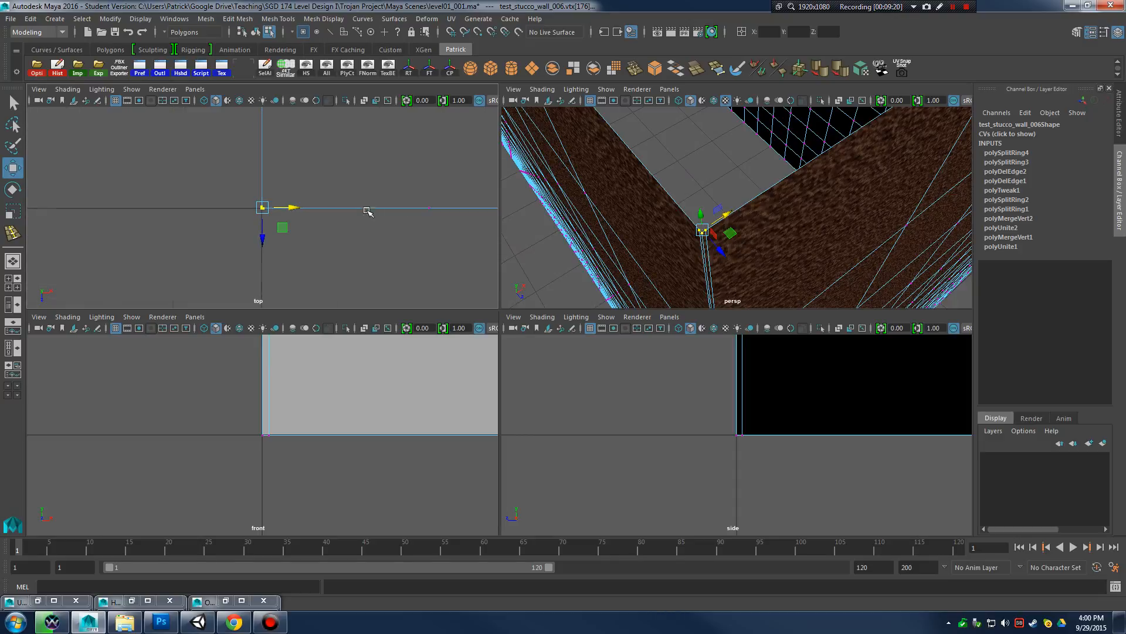
{"action": "key", "text": "f"}
{"action": "middle_click_drag", "start_coordinate": [201, 253], "coordinate": [254, 242], "text": "alt"}
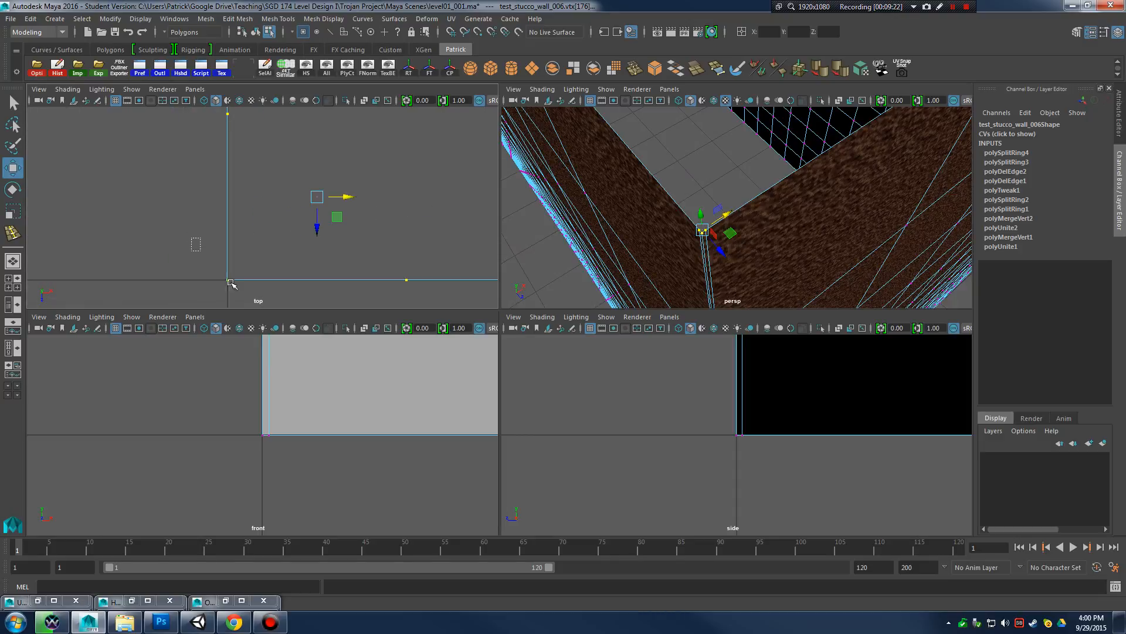
Select only the outermost corner vertices in the top view and move them diagonally inward to blunt the corner
{"action": "left_click_drag", "start_coordinate": [195, 244], "coordinate": [269, 302]}
{"action": "middle_click_drag", "start_coordinate": [322, 217], "coordinate": [325, 224], "text": "alt"}
{"action": "scroll", "coordinate": [792, 247], "scroll_direction": "up", "scroll_amount": 5}
{"action": "scroll", "coordinate": [745, 244], "scroll_direction": "down", "scroll_amount": 2}
{"action": "scroll", "coordinate": [702, 239], "scroll_direction": "down", "scroll_amount": 2}
{"action": "middle_click_drag", "start_coordinate": [703, 238], "coordinate": [685, 222], "text": "alt"}
{"action": "scroll", "coordinate": [751, 209], "scroll_direction": "up", "scroll_amount": 2}
{"action": "scroll", "coordinate": [752, 209], "scroll_direction": "down", "scroll_amount": 3}
{"action": "right_click_drag", "start_coordinate": [685, 222], "coordinate": [713, 232], "text": "alt"}
{"action": "middle_click_drag", "start_coordinate": [714, 232], "coordinate": [717, 233], "text": "alt"}
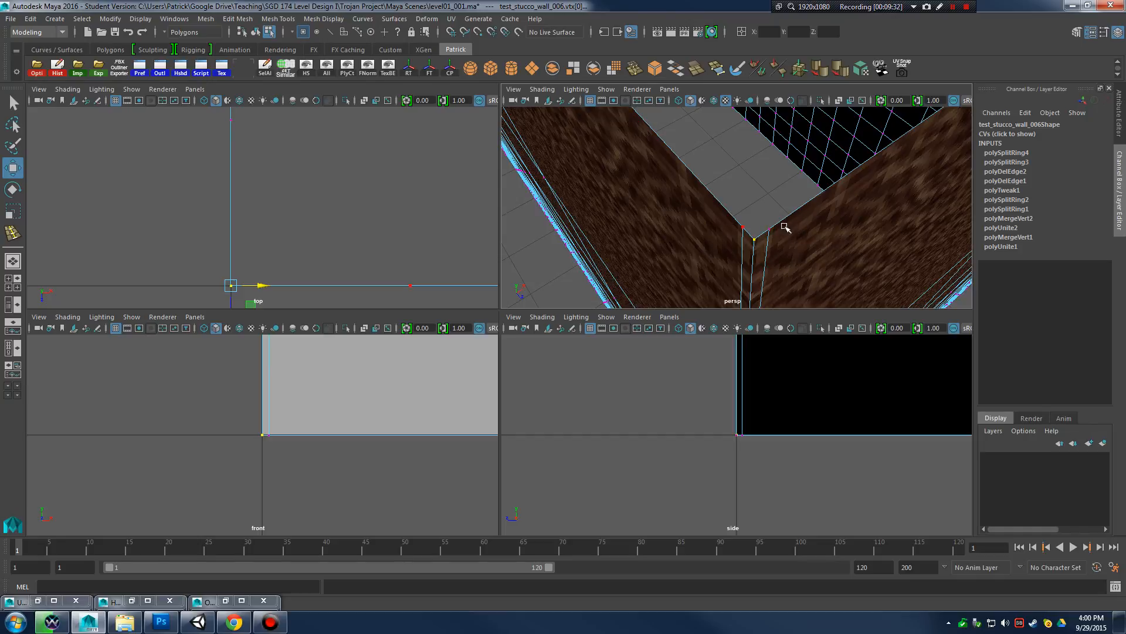
{"action": "left_click_drag", "start_coordinate": [230, 285], "coordinate": [276, 237]}
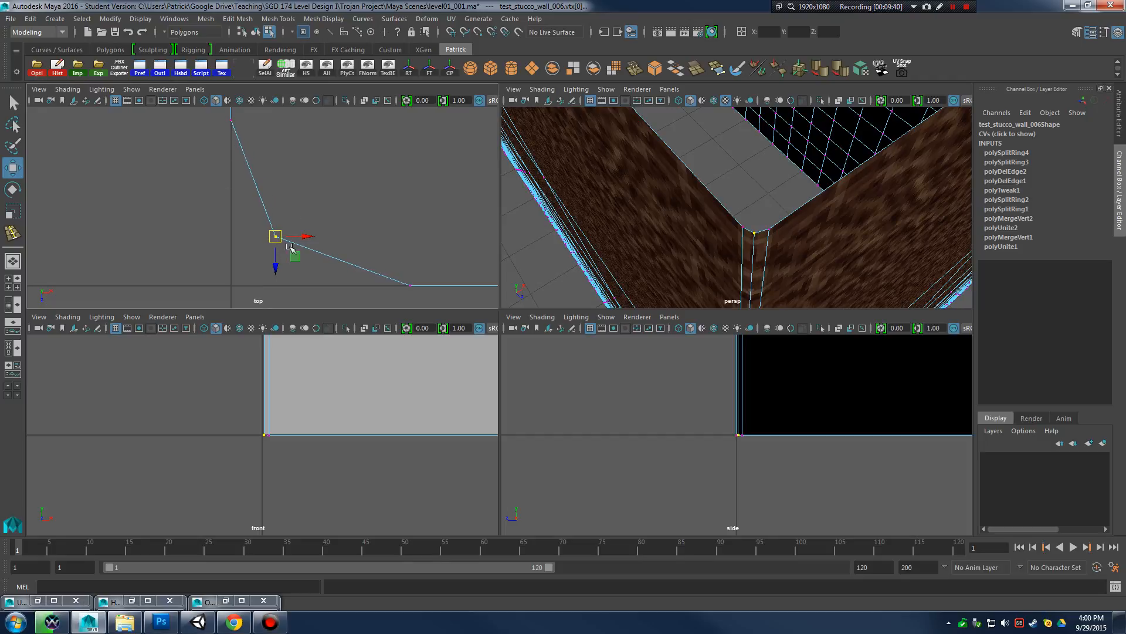
Return to object mode and examine the blunted corner and the building's other walls and corners from all around
{"action": "right_click_drag", "start_coordinate": [330, 259], "coordinate": [376, 256]}
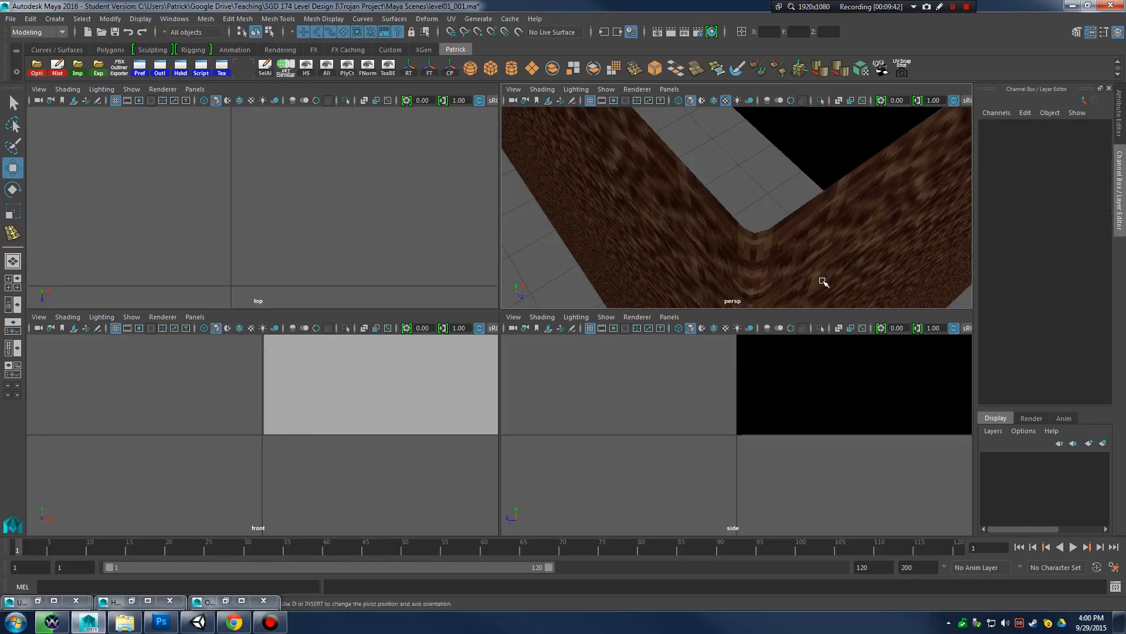
{"action": "key", "text": "f"}
{"action": "right_click_drag", "start_coordinate": [731, 189], "coordinate": [773, 165]}
{"action": "left_click", "coordinate": [642, 217]}
{"action": "right_click_drag", "start_coordinate": [666, 225], "coordinate": [829, 263], "text": "alt"}
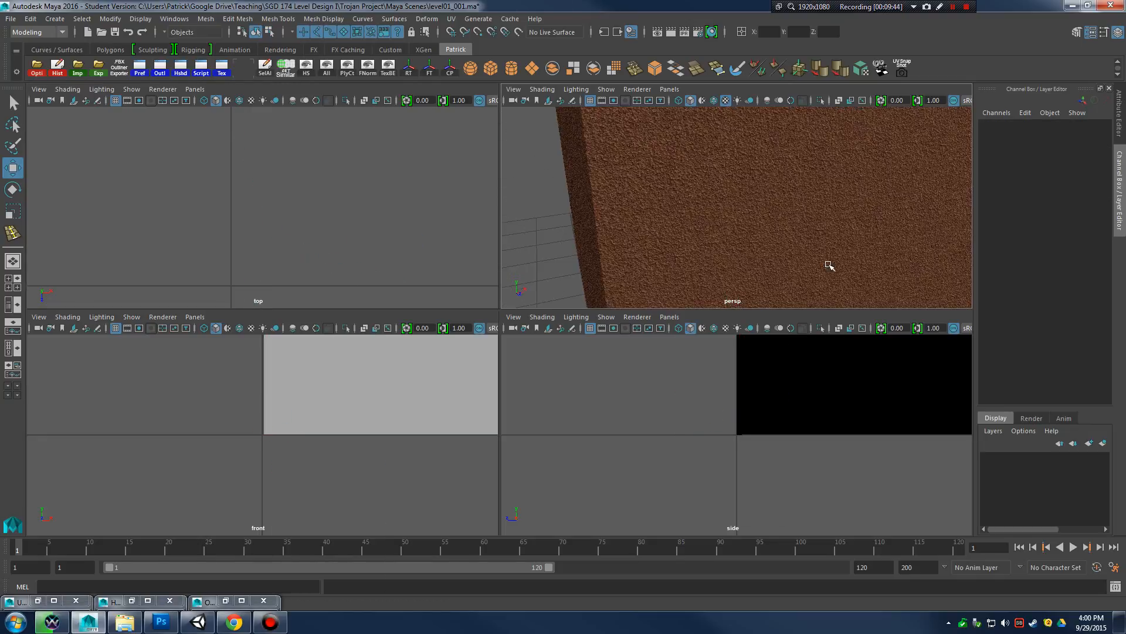
{"action": "left_click_drag", "start_coordinate": [829, 264], "coordinate": [924, 211], "text": "alt"}
{"action": "right_click_drag", "start_coordinate": [822, 244], "coordinate": [746, 254], "text": "alt"}
{"action": "left_click_drag", "start_coordinate": [747, 254], "coordinate": [762, 222], "text": "alt"}
{"action": "right_click_drag", "start_coordinate": [827, 271], "coordinate": [815, 275], "text": "alt"}
{"action": "left_click_drag", "start_coordinate": [813, 274], "coordinate": [780, 225], "text": "alt"}
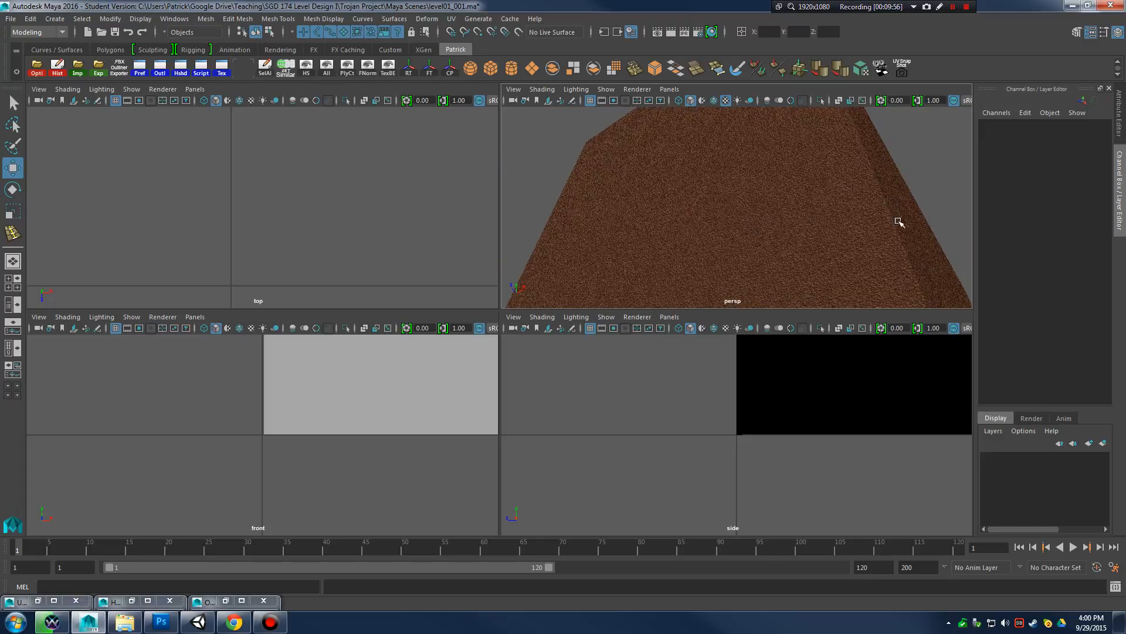
{"action": "left_click_drag", "start_coordinate": [898, 222], "coordinate": [830, 228], "text": "alt"}
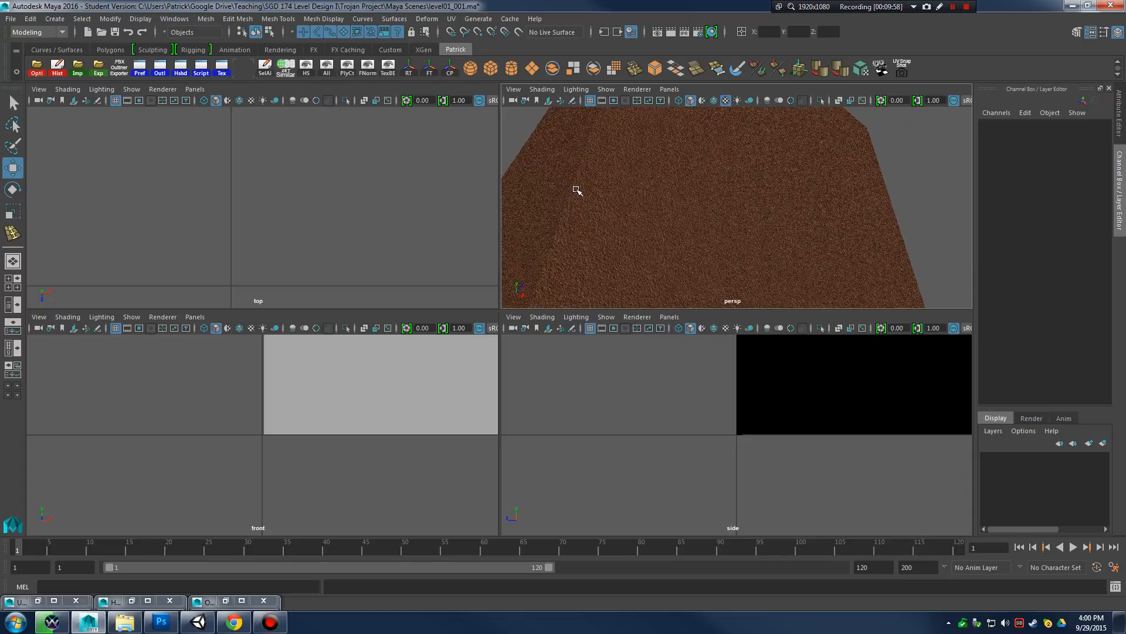
{"action": "left_click_drag", "start_coordinate": [577, 191], "coordinate": [630, 302], "text": "alt"}
{"action": "middle_click_drag", "start_coordinate": [636, 281], "coordinate": [707, 143], "text": "alt"}
{"action": "right_click_drag", "start_coordinate": [707, 144], "coordinate": [671, 219], "text": "alt"}
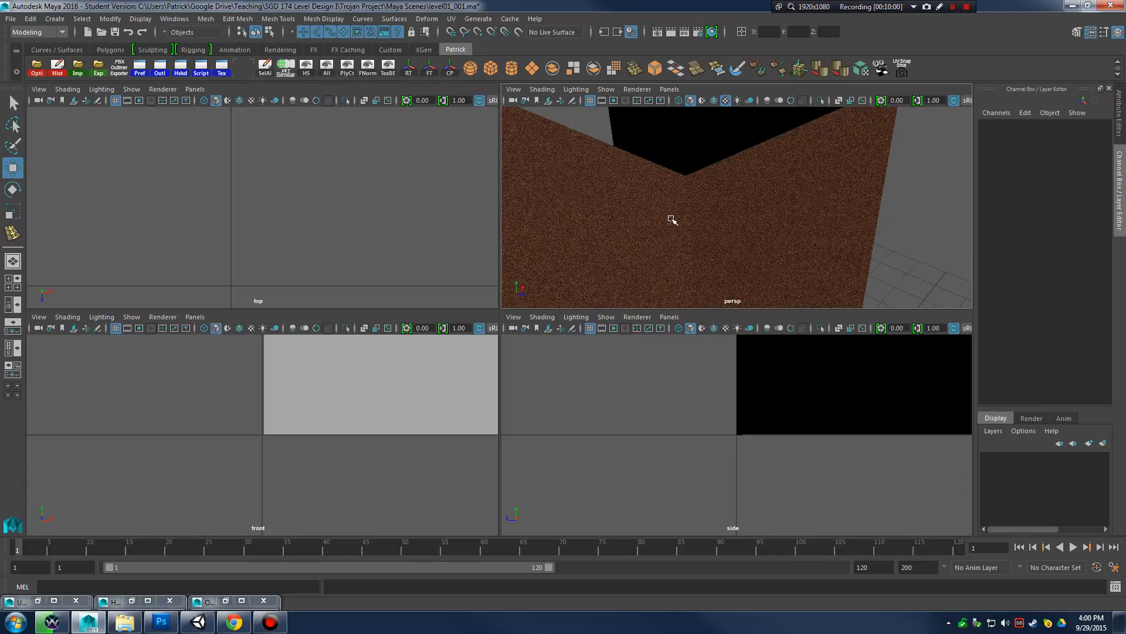
Select the merged mesh test_stucco_wall_006, apply Extrude to it and check the result at a square corner
{"action": "left_click", "coordinate": [674, 221]}
{"action": "left_click_drag", "start_coordinate": [775, 245], "coordinate": [709, 243], "text": "alt"}
{"action": "middle_click_drag", "start_coordinate": [780, 217], "coordinate": [727, 239], "text": "alt"}
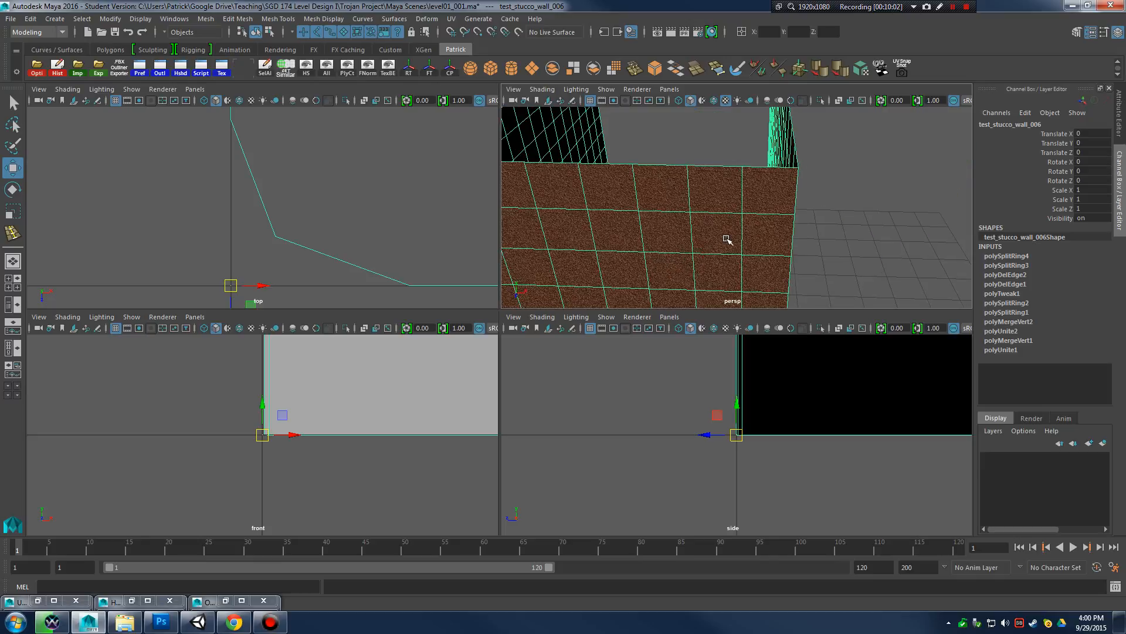
{"action": "left_click_drag", "start_coordinate": [774, 235], "coordinate": [690, 235], "text": "alt"}
{"action": "right_click_drag", "start_coordinate": [743, 254], "coordinate": [761, 259], "text": "alt"}
{"action": "left_click_drag", "start_coordinate": [761, 258], "coordinate": [757, 261], "text": "alt"}
{"action": "right_click_drag", "start_coordinate": [757, 261], "coordinate": [769, 267], "text": "alt"}
{"action": "middle_click_drag", "start_coordinate": [769, 267], "coordinate": [764, 246], "text": "alt"}
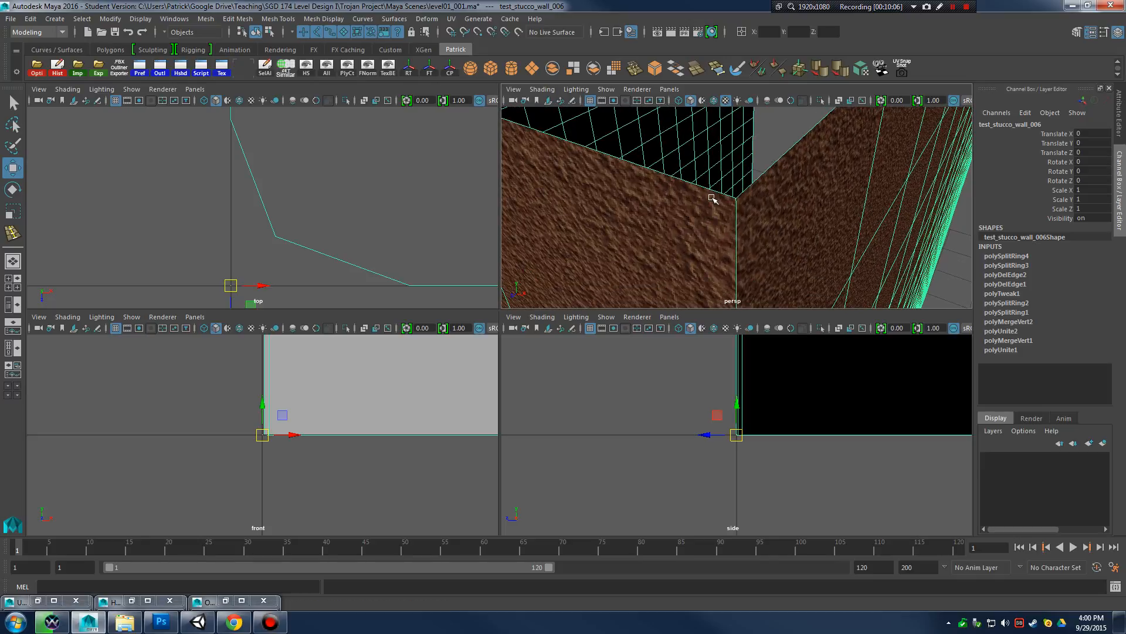
{"action": "right_click", "coordinate": [712, 198]}
{"action": "right_click", "coordinate": [715, 209], "text": "shift"}
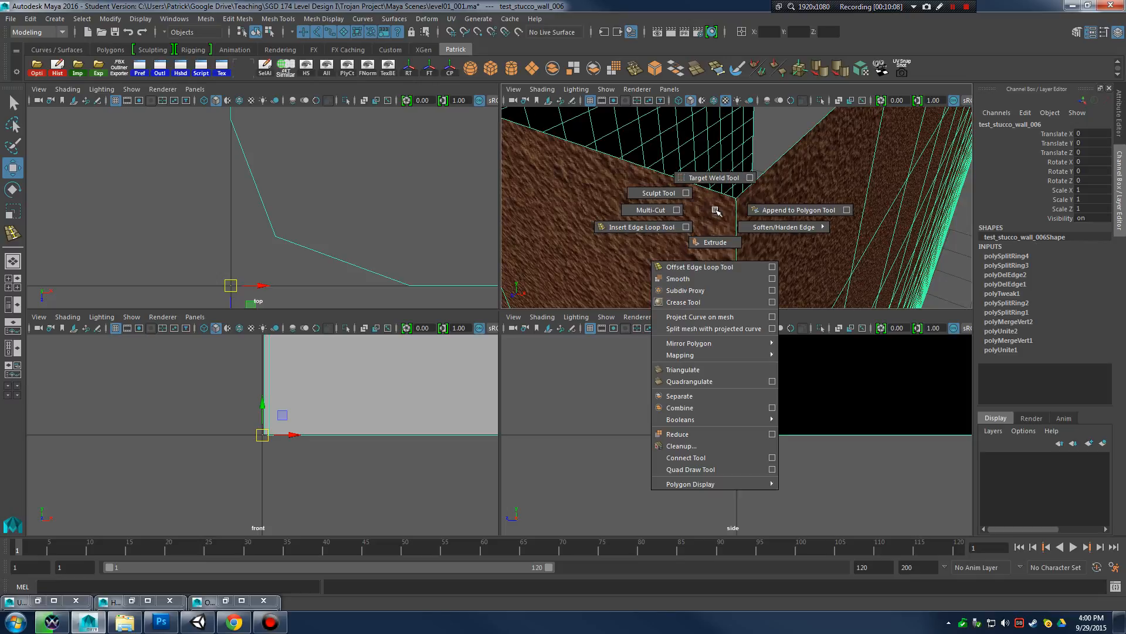
{"action": "right_click_drag", "start_coordinate": [715, 210], "coordinate": [773, 220], "text": "shift"}
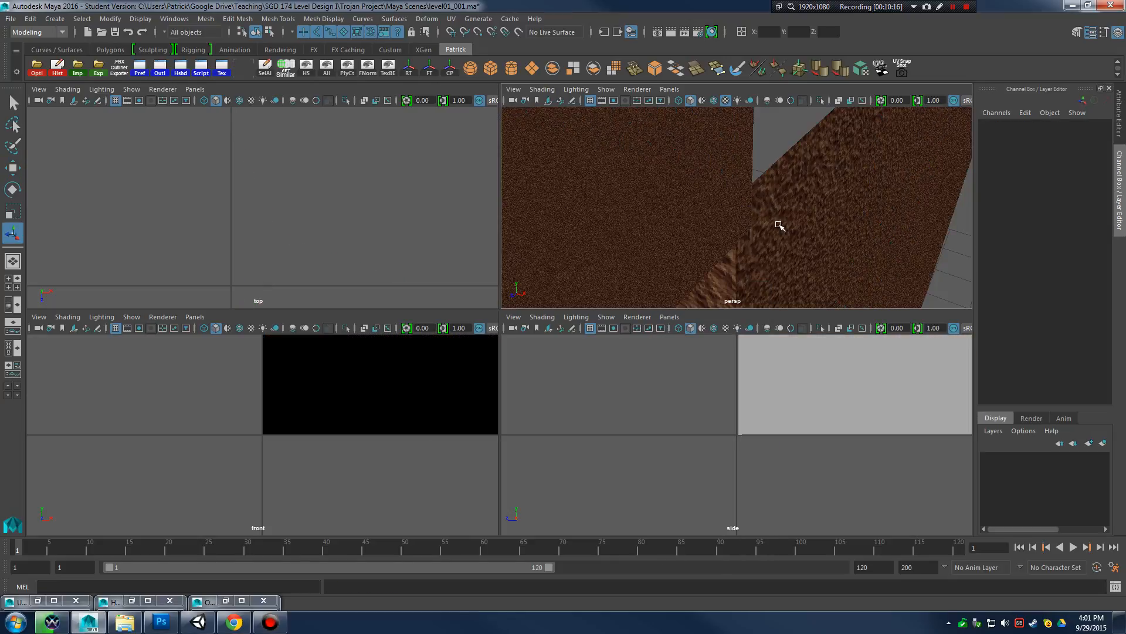
{"action": "left_click", "coordinate": [771, 229]}
{"action": "left_click_drag", "start_coordinate": [750, 243], "coordinate": [768, 219], "text": "alt"}
{"action": "right_click_drag", "start_coordinate": [754, 200], "coordinate": [749, 194], "text": "shift"}
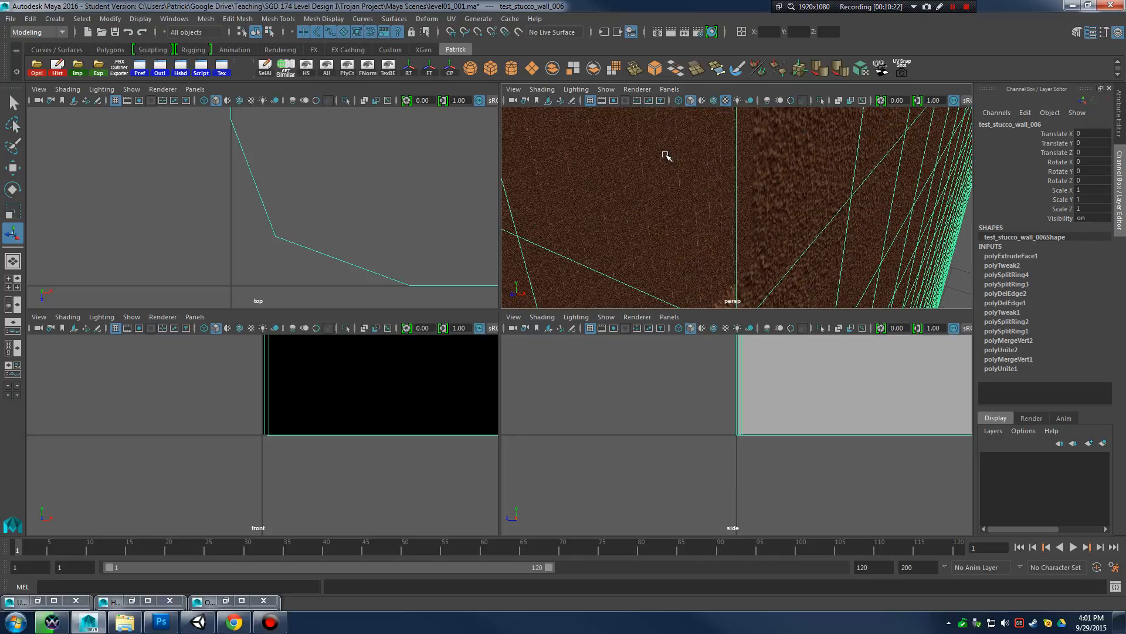
{"action": "right_click_drag", "start_coordinate": [666, 155], "coordinate": [774, 248], "text": "alt"}
Switch the extruded wall mesh to edge mode and insert an edge loop tight beside the square corner's vertical edge
{"action": "mouse_move", "coordinate": [725, 212]}
{"action": "right_mouse_down"}
{"action": "mouse_move", "coordinate": [751, 197]}
{"action": "mouse_move", "coordinate": [725, 223]}
{"action": "right_mouse_up"}
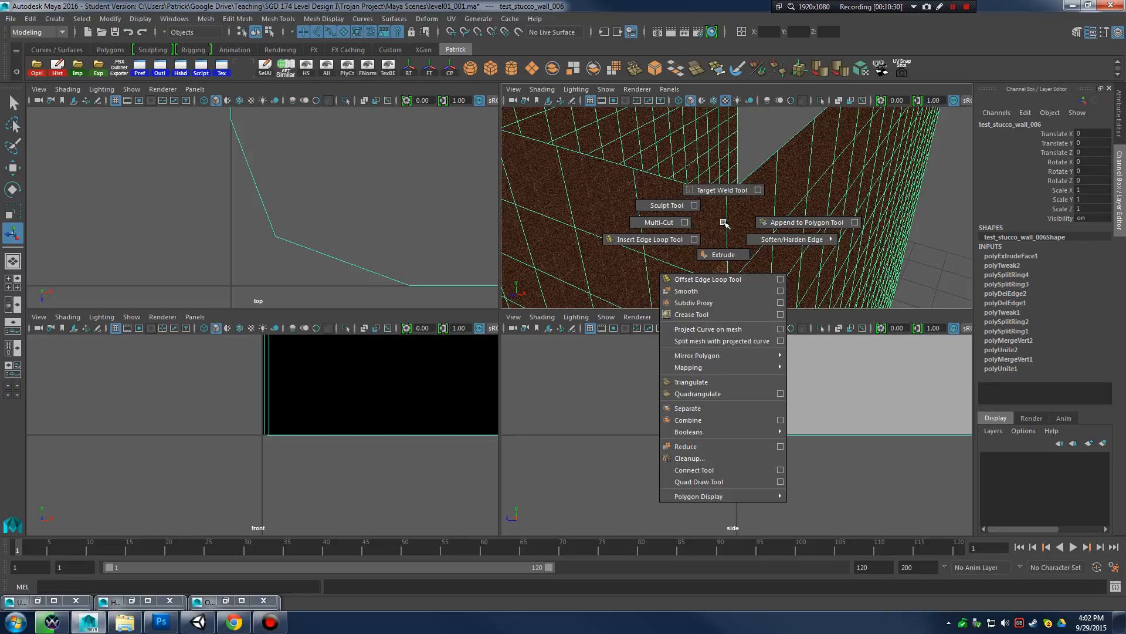
{"action": "right_click_drag", "start_coordinate": [725, 223], "coordinate": [747, 196], "text": "shift"}
{"action": "left_click", "coordinate": [777, 128]}
{"action": "left_click", "coordinate": [754, 201]}
{"action": "left_click", "coordinate": [728, 216]}
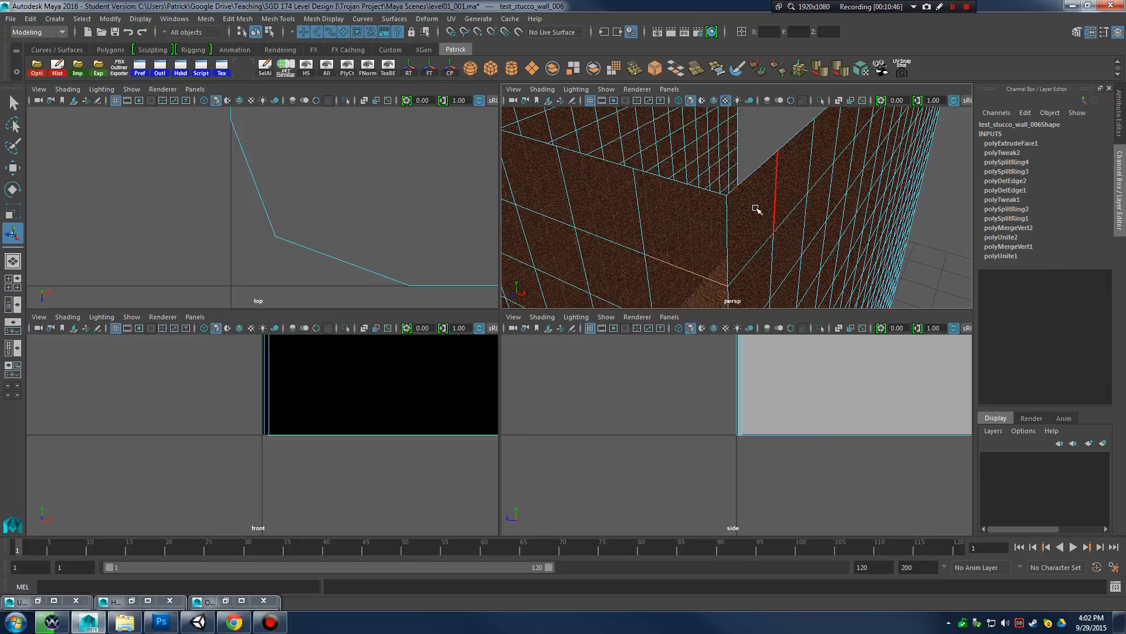
{"action": "right_click", "coordinate": [749, 224], "text": "shift"}
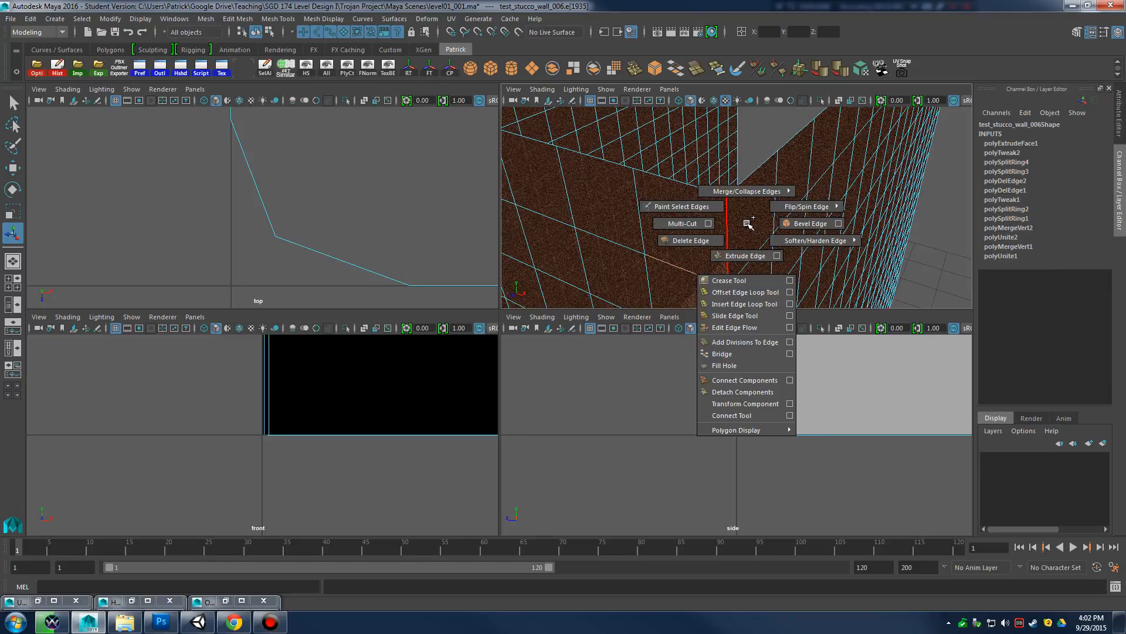
{"action": "left_click", "coordinate": [744, 303]}
{"action": "left_click_drag", "start_coordinate": [738, 254], "coordinate": [770, 268], "text": "alt"}
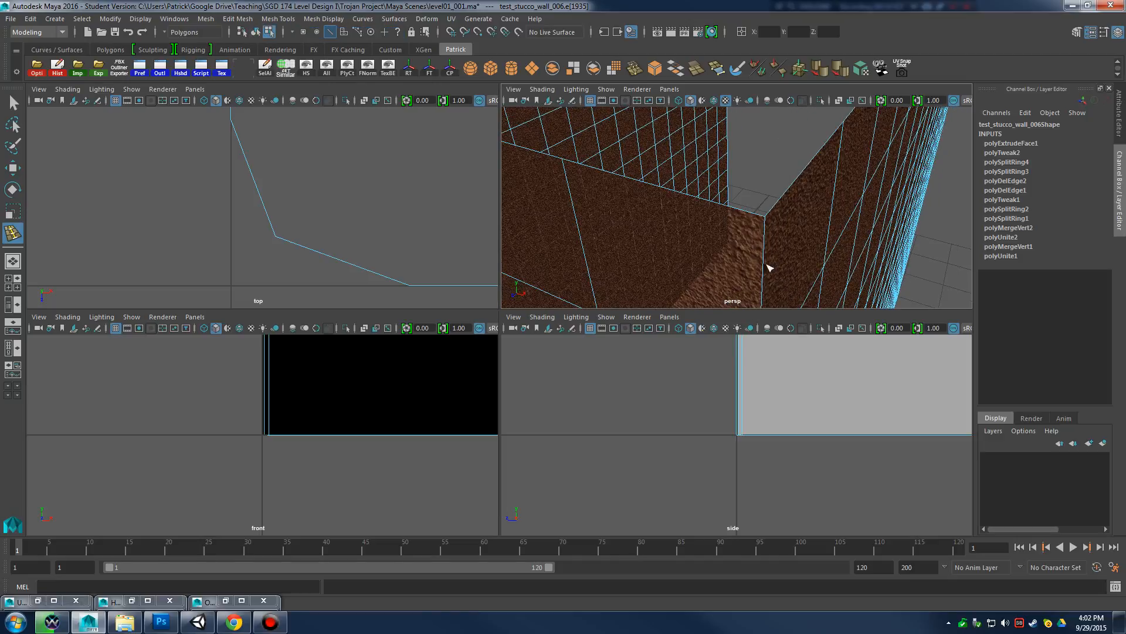
{"action": "left_click", "coordinate": [761, 220]}
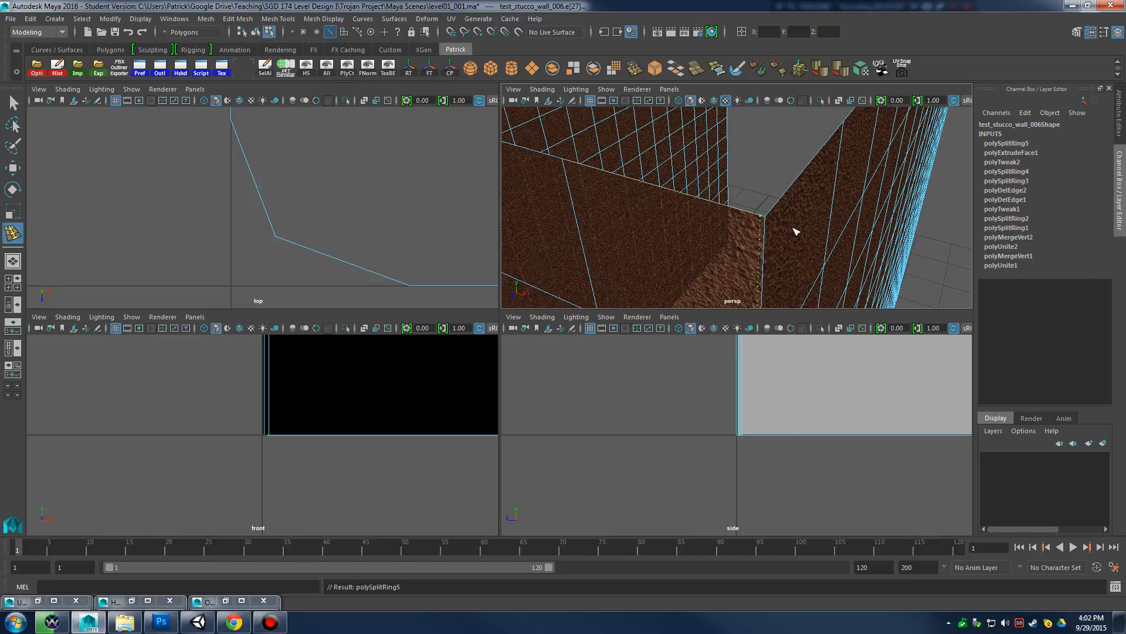
{"action": "left_click_drag", "start_coordinate": [794, 231], "coordinate": [628, 213], "text": "alt"}
{"action": "left_click", "coordinate": [587, 202]}
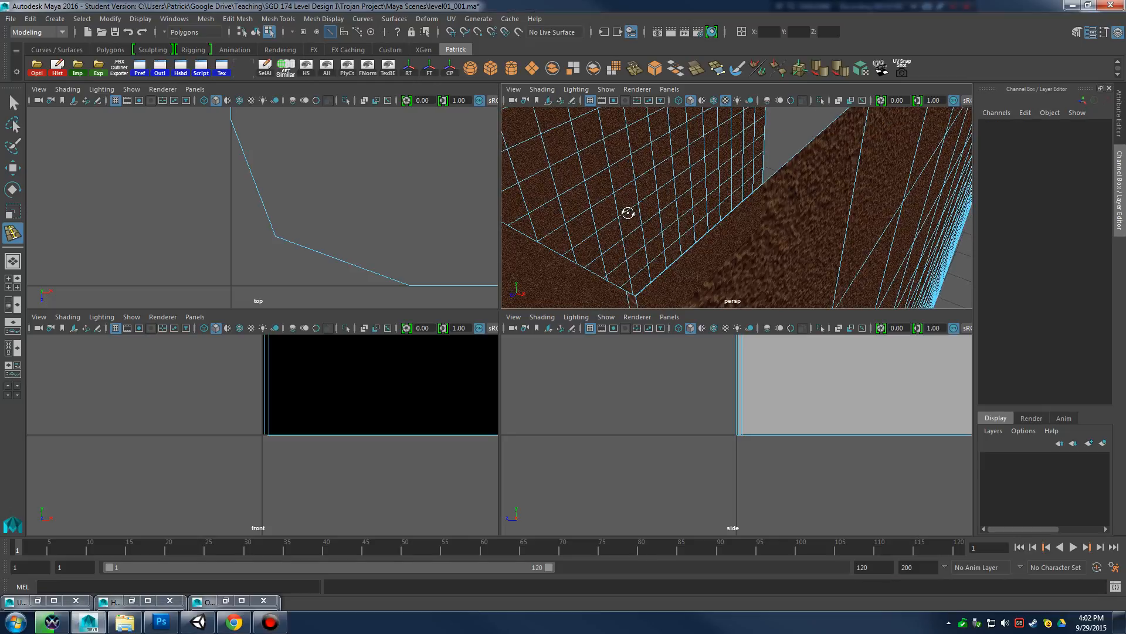
Insert a second edge loop tight beside the square corner's vertical edge, on the adjoining wall
{"action": "left_click", "coordinate": [648, 289]}
{"action": "left_click_drag", "start_coordinate": [647, 290], "coordinate": [733, 232], "text": "alt"}
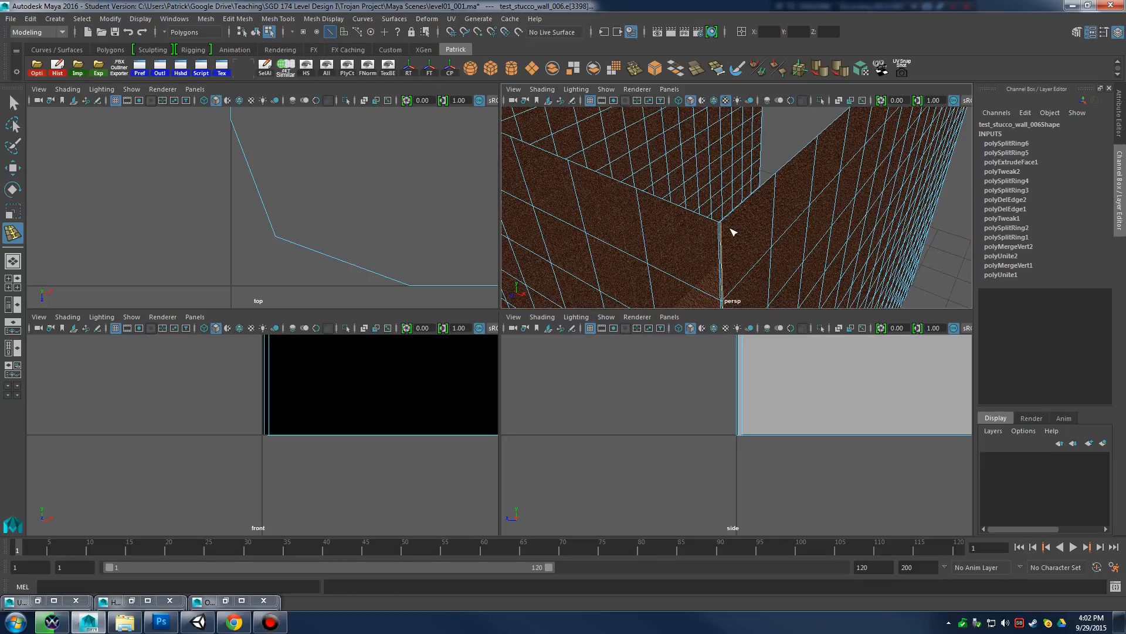
Select the outermost vertices of this corner in vertex mode and move them diagonally inward in the top view to blunt it
{"action": "key", "text": "q"}
{"action": "right_click_drag", "start_coordinate": [723, 229], "coordinate": [706, 227]}
{"action": "left_click_drag", "start_coordinate": [714, 225], "coordinate": [762, 264], "text": "alt"}
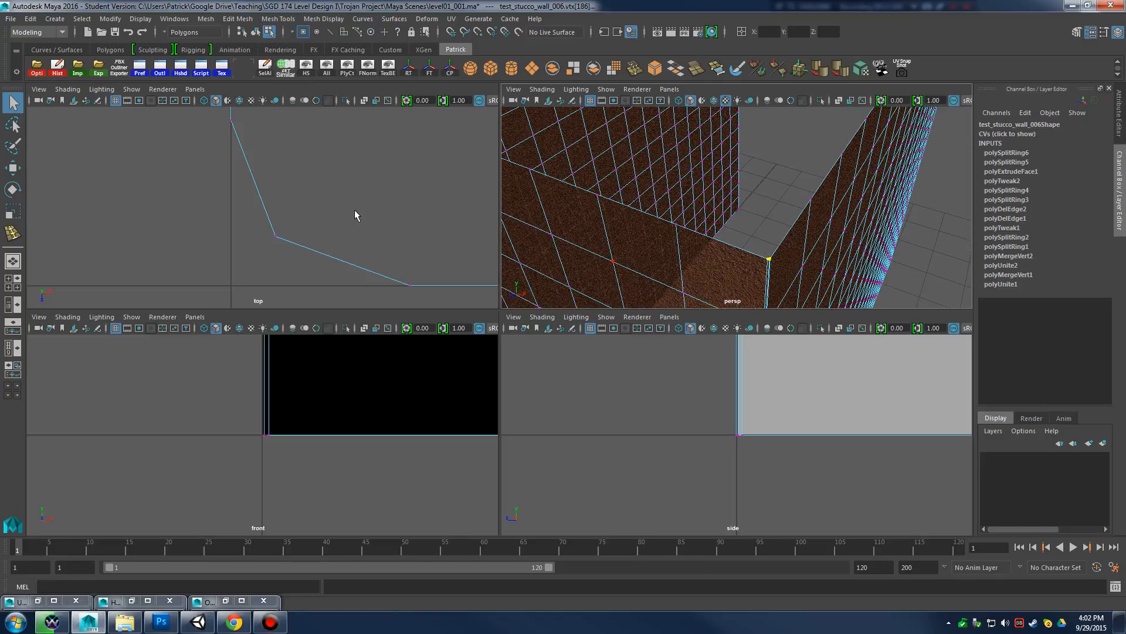
{"action": "key", "text": "f"}
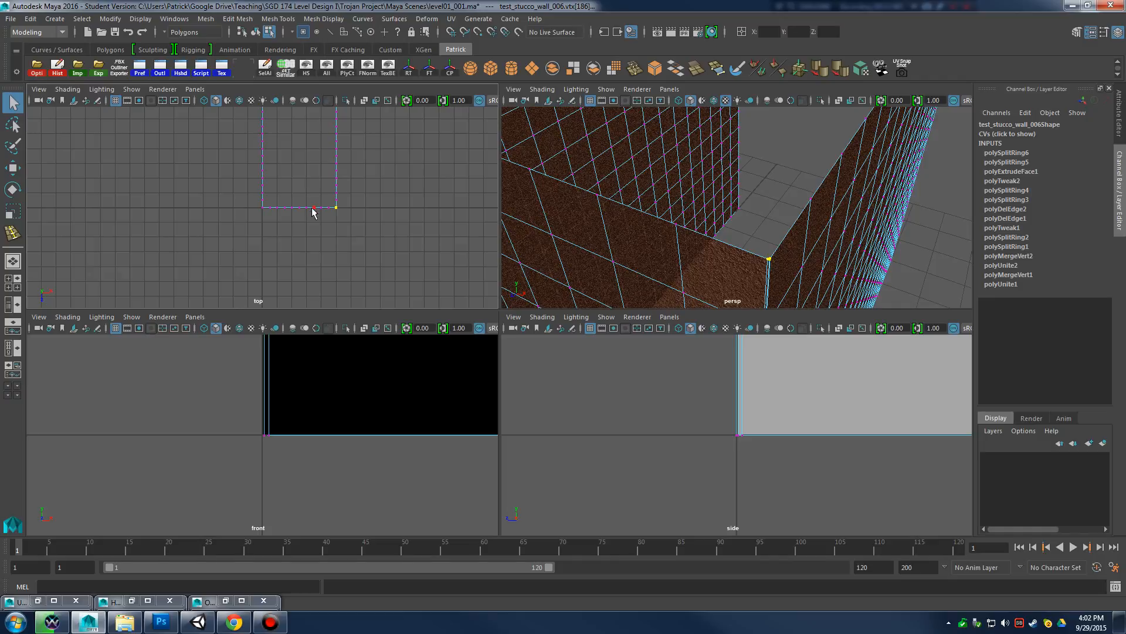
{"action": "key", "text": "f"}
{"action": "left_click_drag", "start_coordinate": [354, 264], "coordinate": [305, 247]}
{"action": "key", "text": "w"}
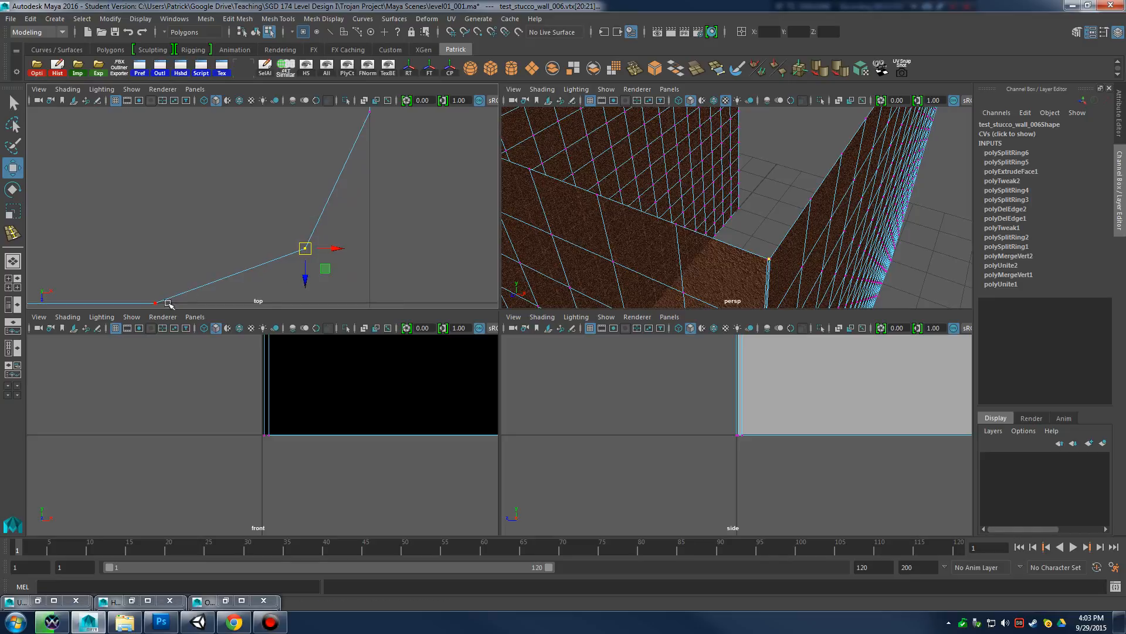
Return to object mode, enlarge the perspective view and examine the blunted corner and the whole wall mesh
{"action": "right_click_drag", "start_coordinate": [765, 261], "coordinate": [791, 246]}
{"action": "left_click", "coordinate": [773, 252]}
{"action": "mouse_move", "coordinate": [773, 252]}
{"action": "left_mouse_down", "text": "alt"}
{"action": "mouse_move", "coordinate": [818, 226]}
{"action": "mouse_move", "coordinate": [744, 237]}
{"action": "mouse_move", "coordinate": [767, 241]}
{"action": "left_mouse_up", "text": "alt"}
{"action": "scroll", "coordinate": [817, 226], "scroll_direction": "down", "scroll_amount": 5}
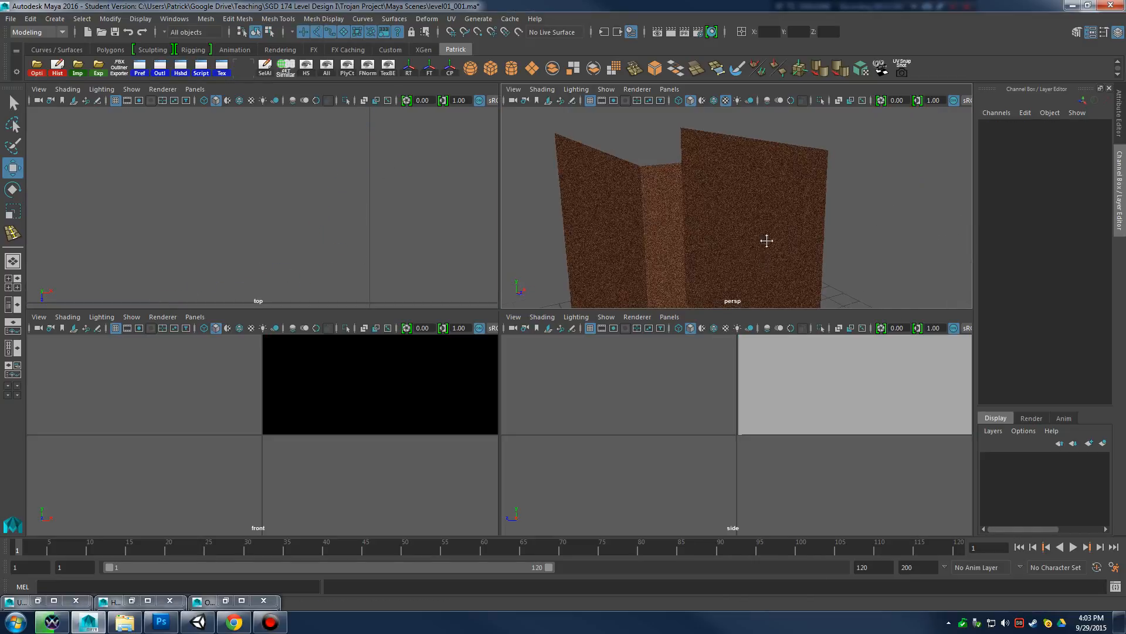
{"action": "scroll", "coordinate": [774, 230], "scroll_direction": "up", "scroll_amount": 3}
{"action": "left_click_drag", "start_coordinate": [510, 312], "coordinate": [516, 406]}
{"action": "left_click_drag", "start_coordinate": [756, 268], "coordinate": [802, 262], "text": "alt"}
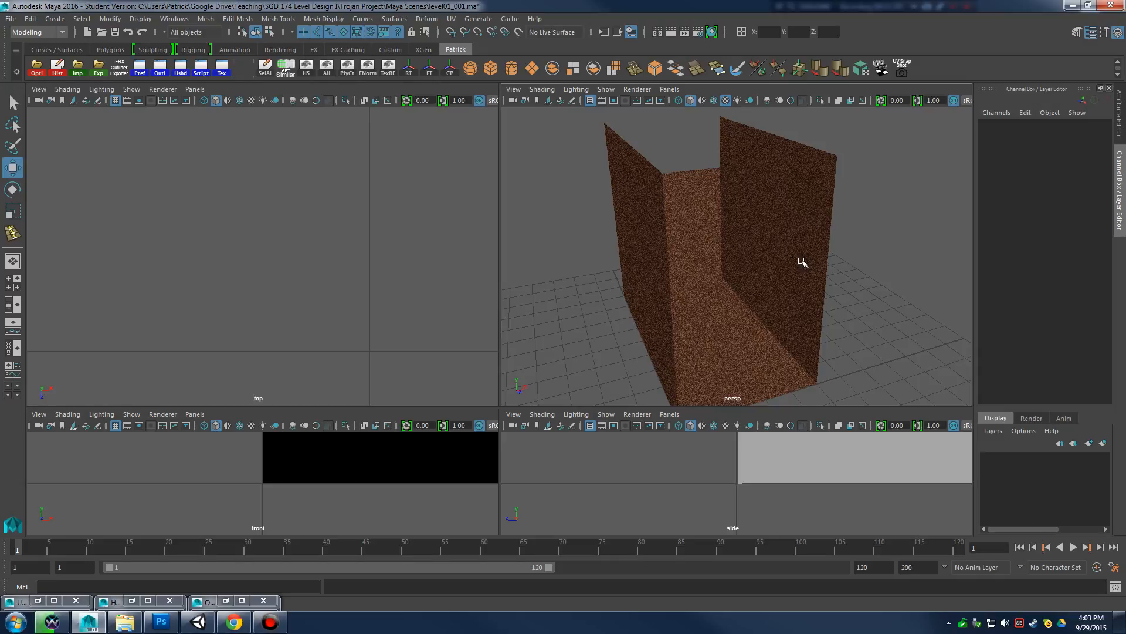